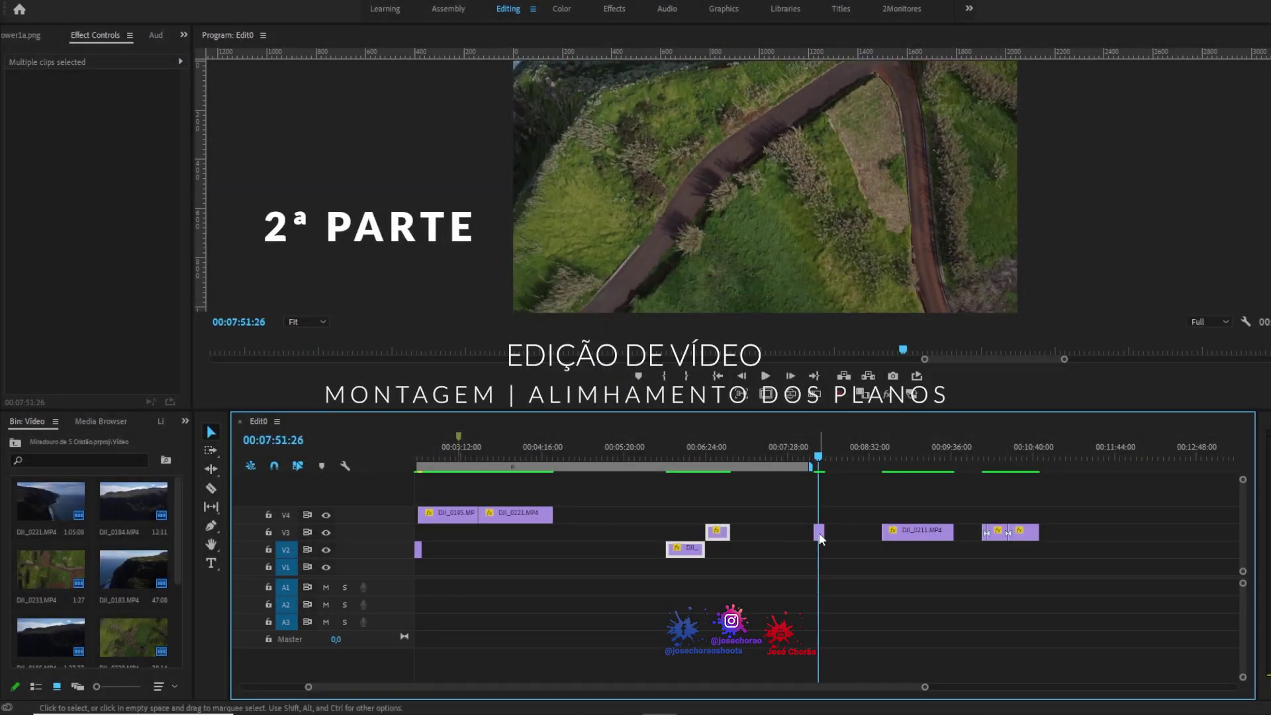
Move the short V3 clip to the end of the clip group near 00:10:40, then scroll back
left_click_drag(820, 523, 1020, 548)
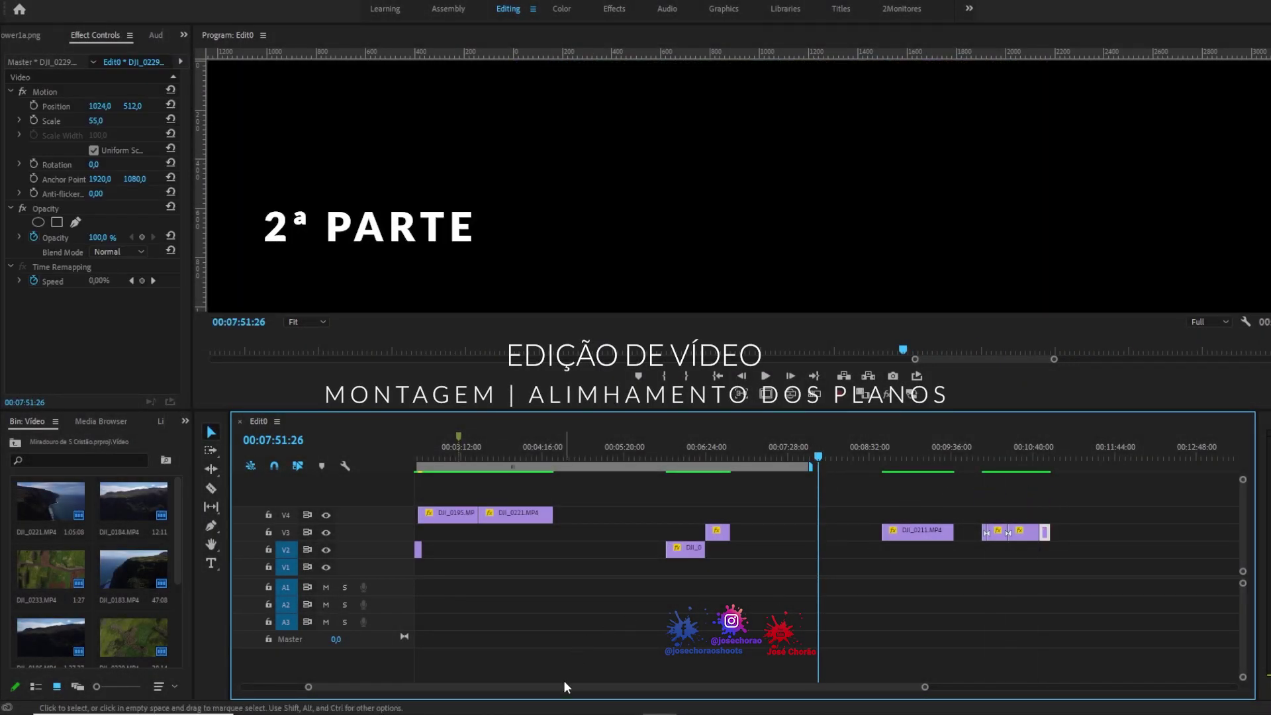
left_click_drag(562, 687, 498, 687)
left_click_drag(633, 466, 621, 471)
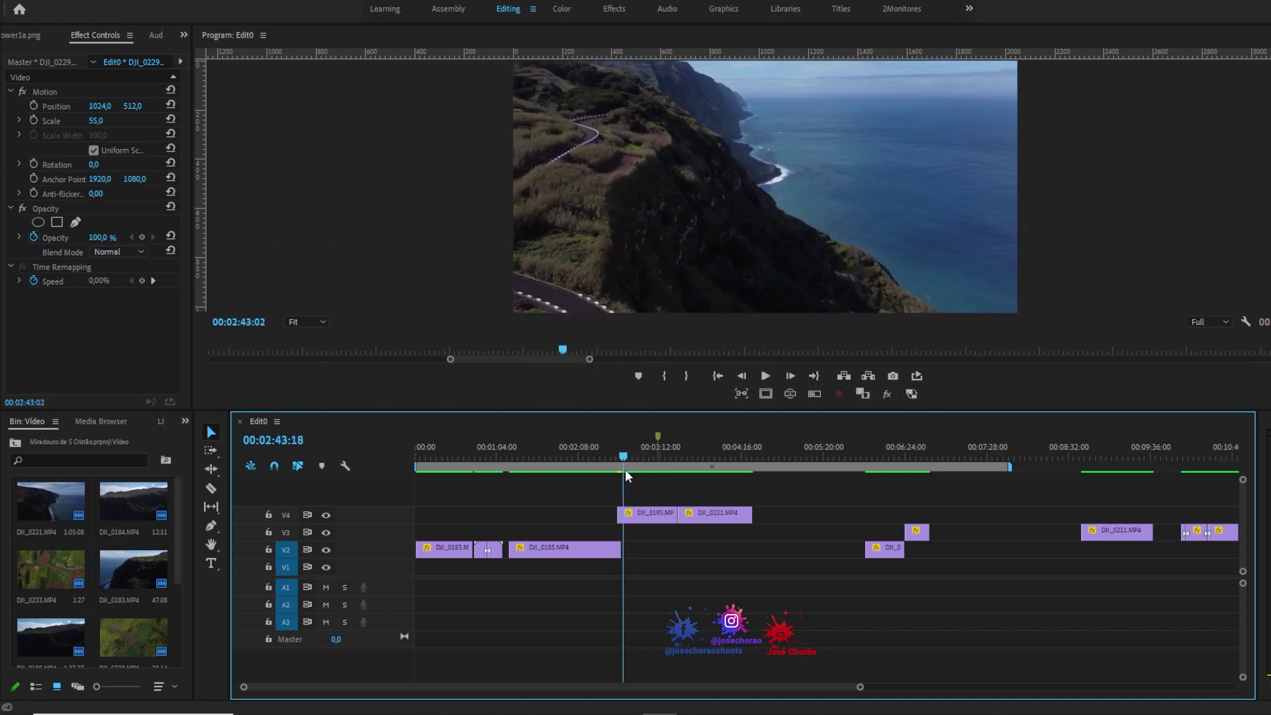
Review the footage, remove DJI_0185, then undo twice to restore the short V3 clip
key("space")
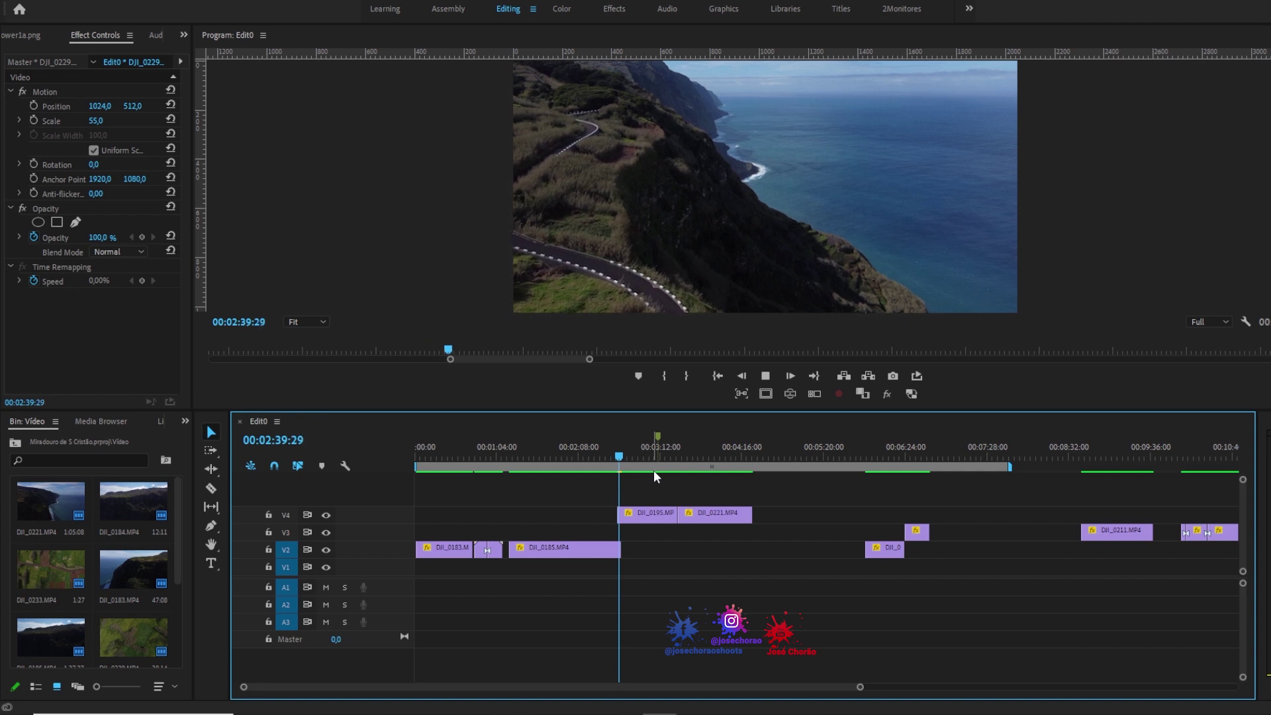
key("space")
key("q")
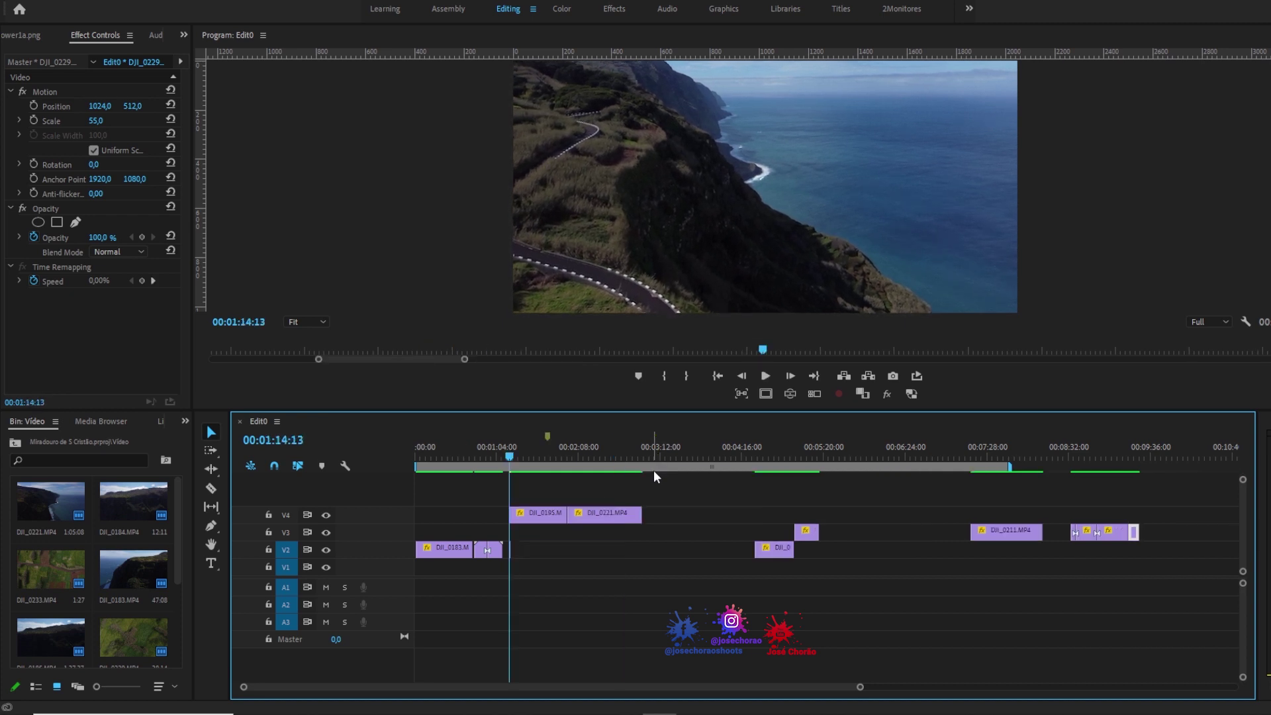
key("ctrl+z")
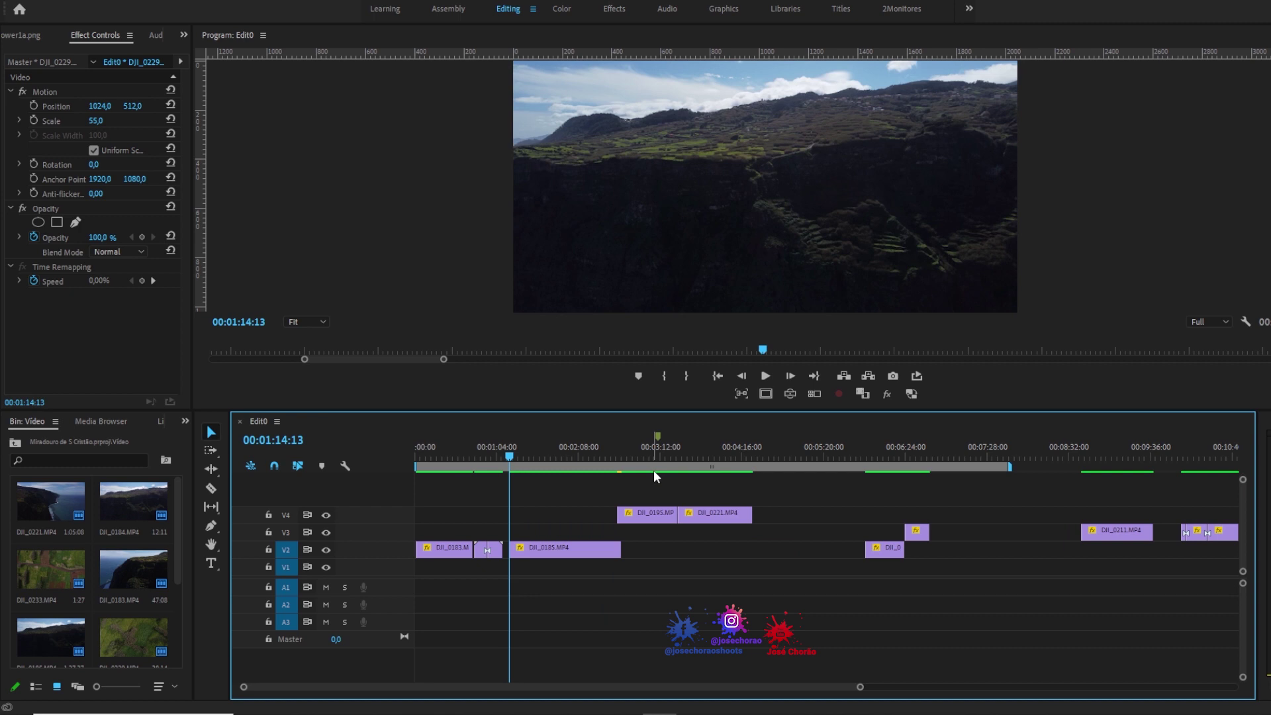
key("ctrl+z")
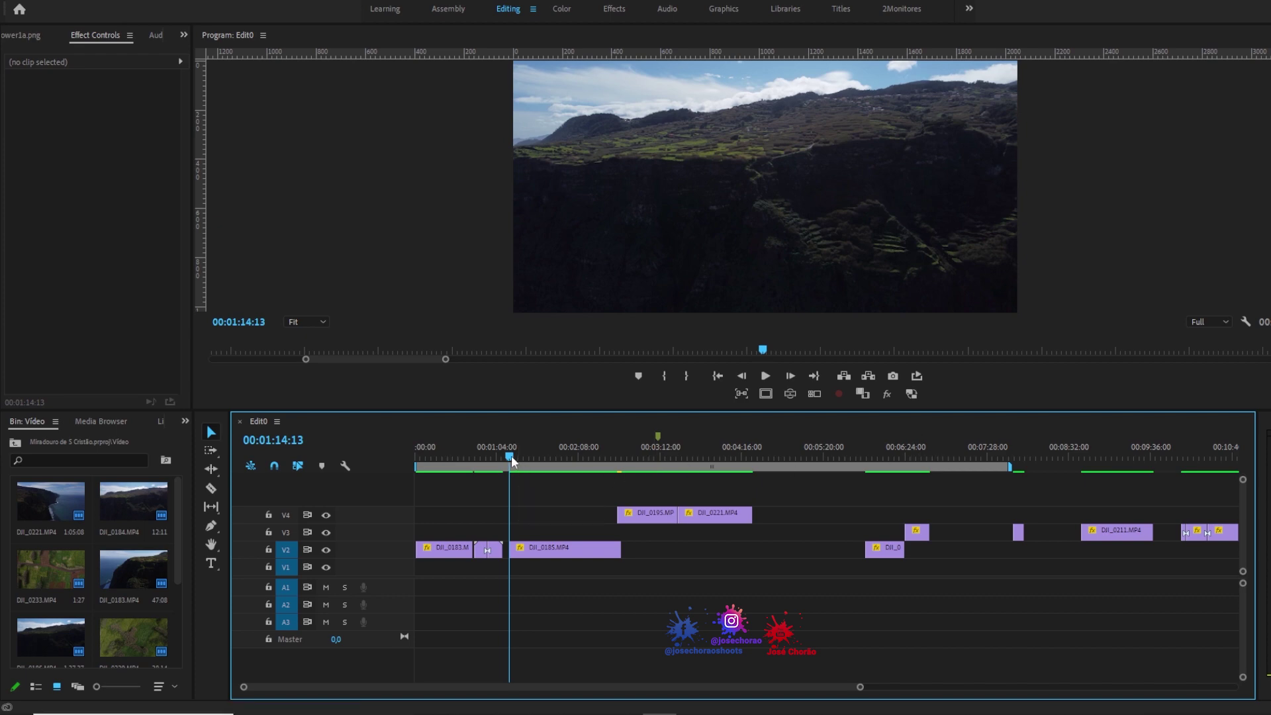
Shift the DJI_0195 and DJI_0221 pair on V4 later to start near 00:03:12
mouse_move(511, 455)
left_mouse_down()
mouse_move(658, 459)
mouse_move(622, 466)
left_mouse_up()
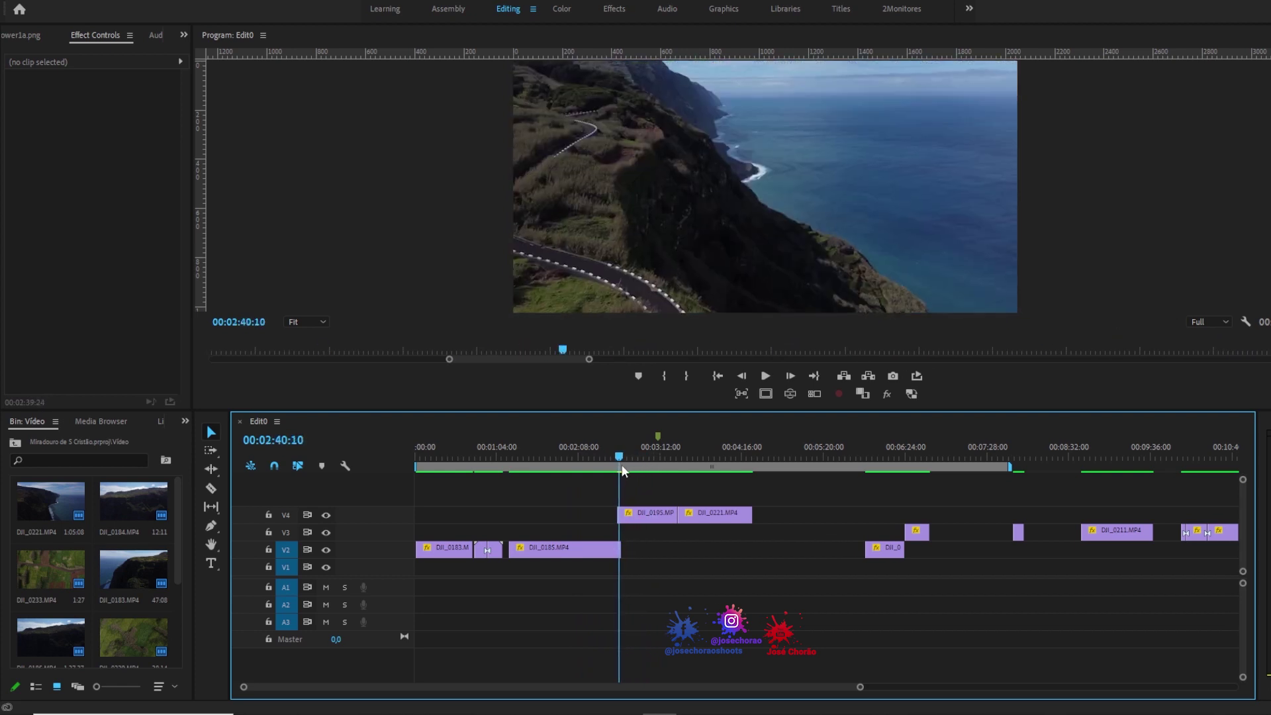
mouse_move(622, 470)
left_mouse_down()
mouse_move(647, 472)
mouse_move(631, 470)
left_mouse_up()
mouse_move(680, 530)
left_mouse_down()
mouse_move(656, 515)
mouse_move(698, 519)
left_mouse_up()
left_click(686, 491)
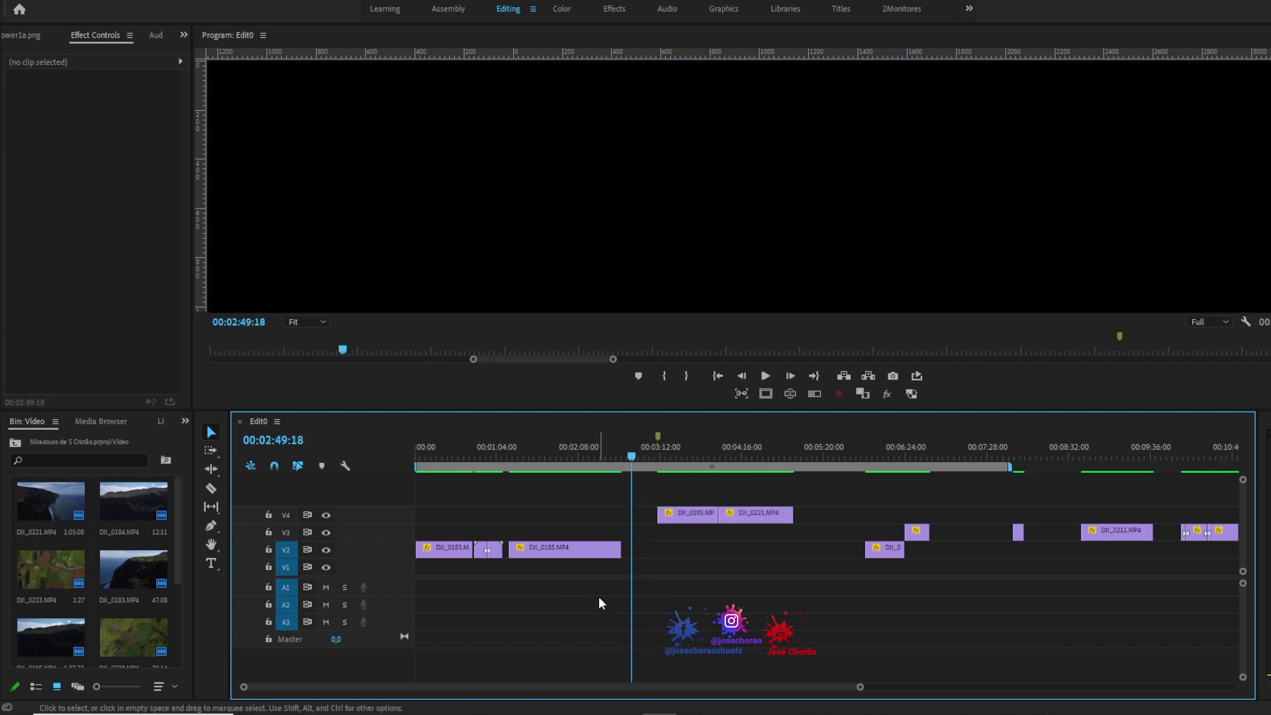
Push the three opening V2 clips to about 00:02:10 and move DJI_0221 from V4 to V1
left_click_drag(426, 472, 417, 476)
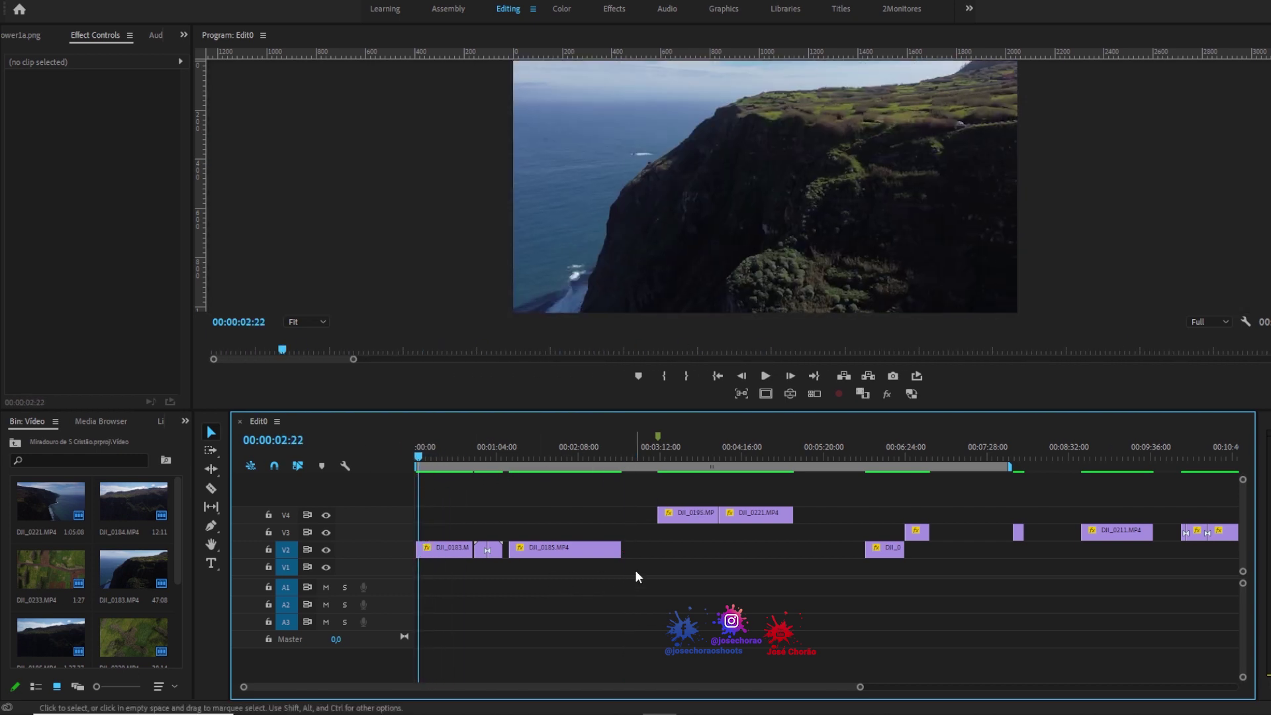
left_click_drag(446, 569, 415, 537)
left_click_drag(551, 555, 729, 552)
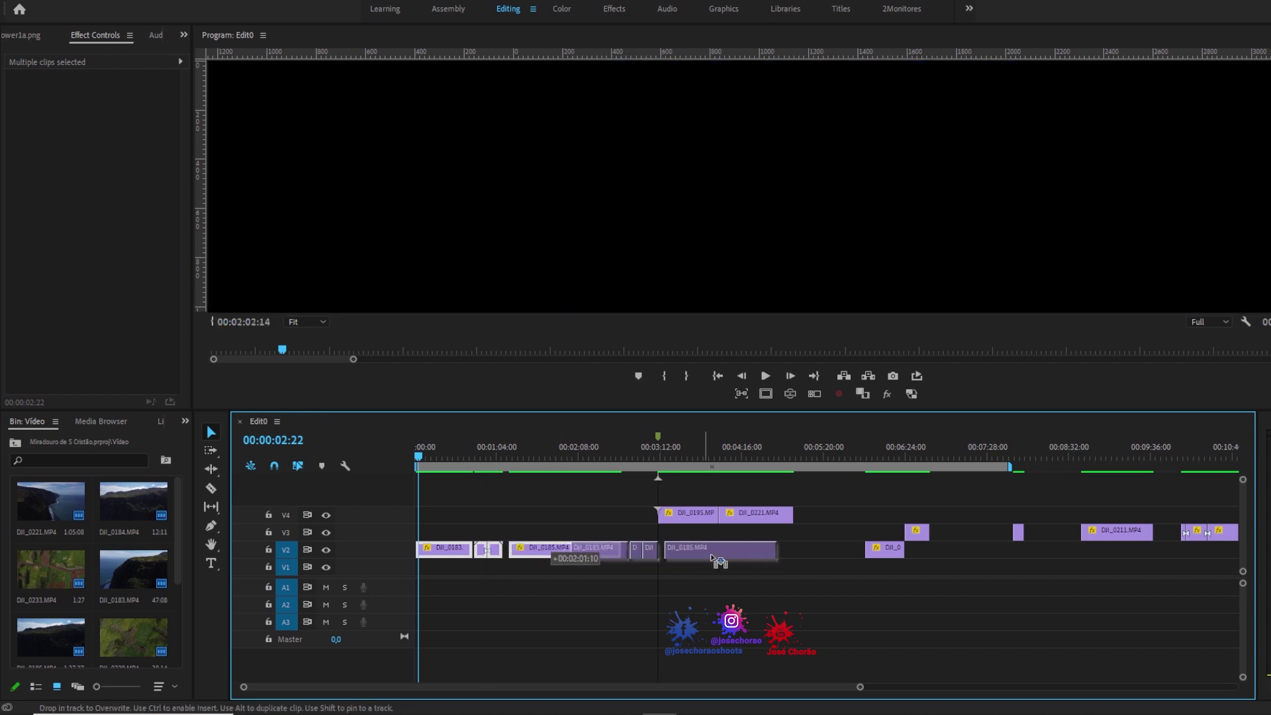
left_click_drag(756, 511, 464, 567)
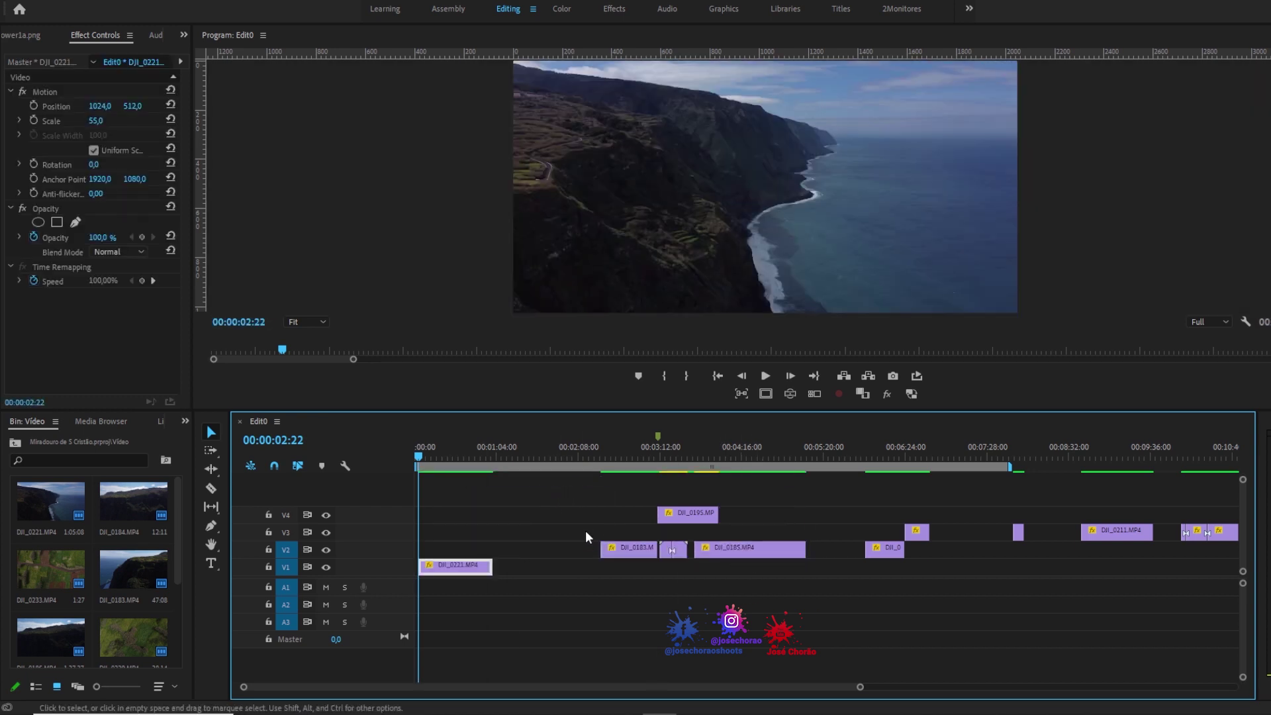
Move the V2 clips down onto V1 near 00:11:00
mouse_move(581, 531)
left_mouse_down()
mouse_move(698, 547)
mouse_move(1159, 561)
mouse_move(822, 561)
left_mouse_up()
key("minus")
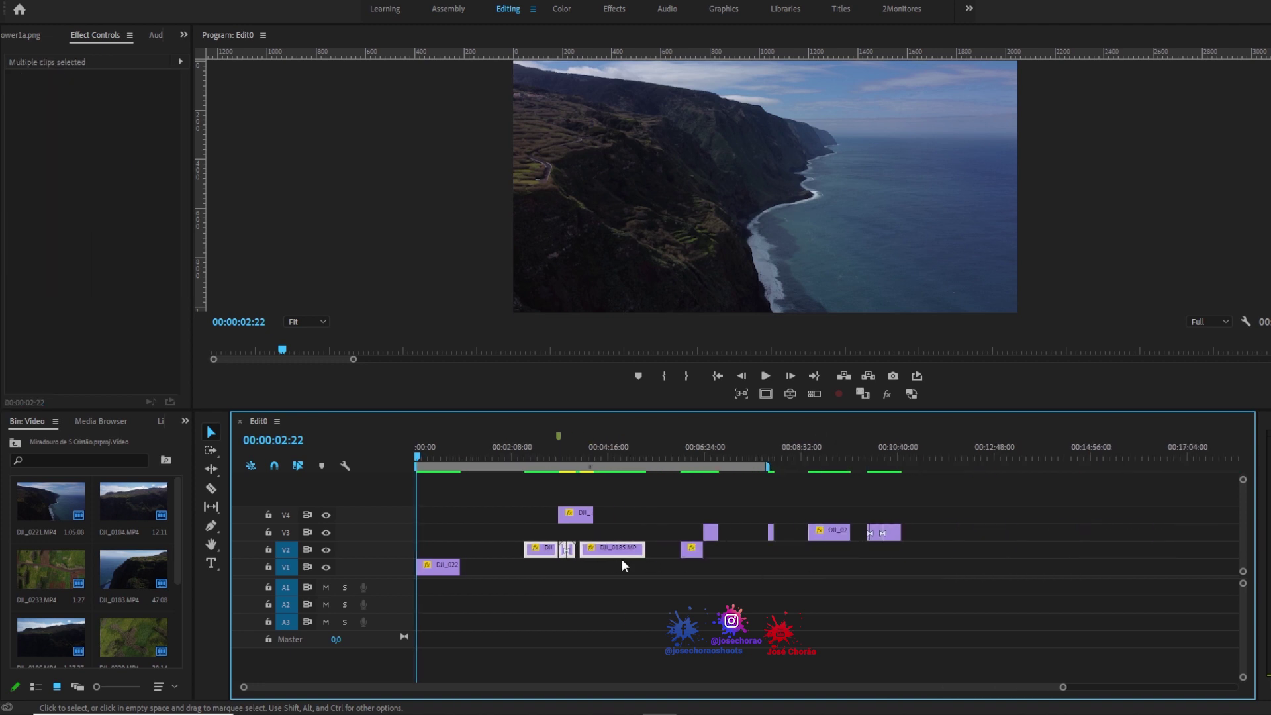
left_click_drag(619, 550, 985, 570)
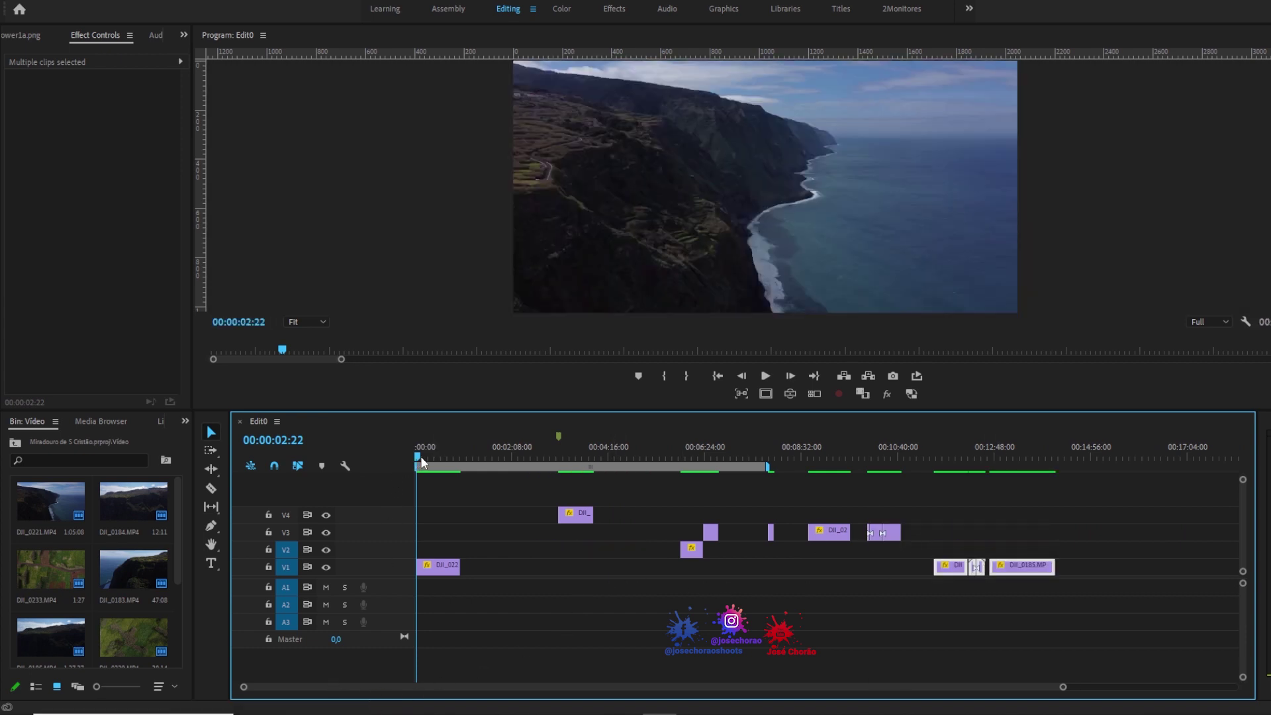
Preview the new opening and align DJI_0221 exactly to the sequence start
key("space")
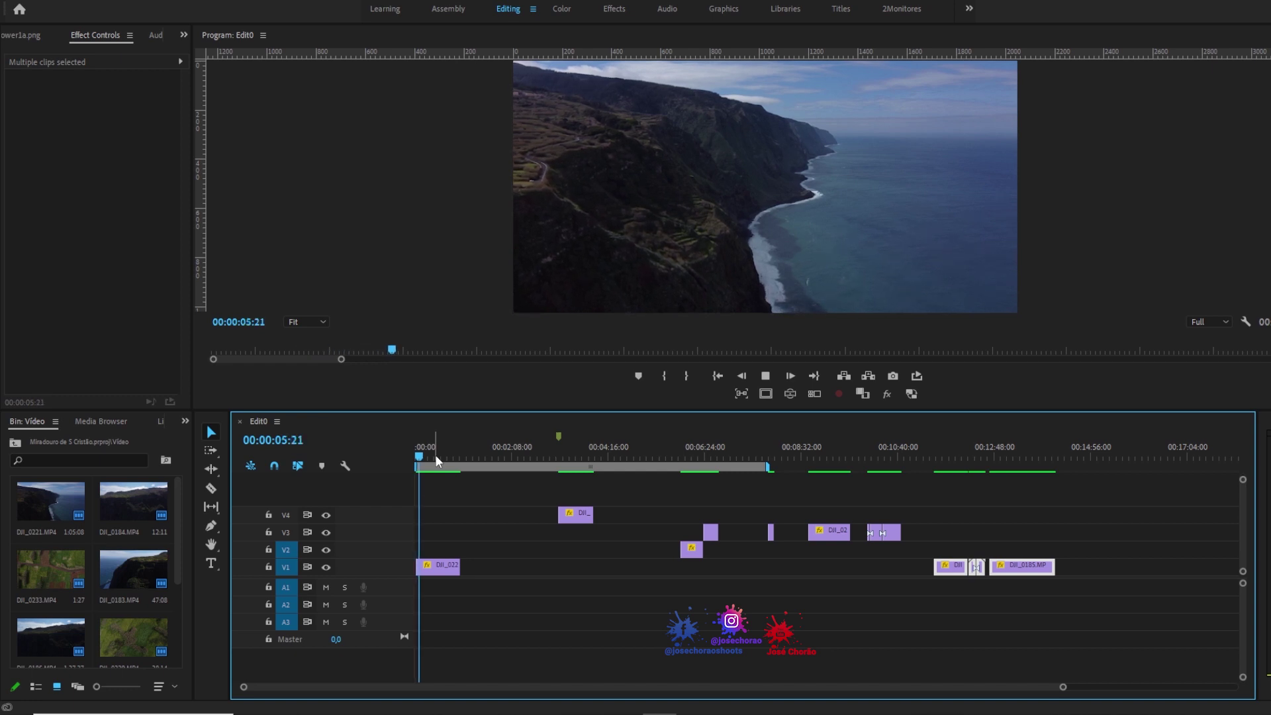
key("Home")
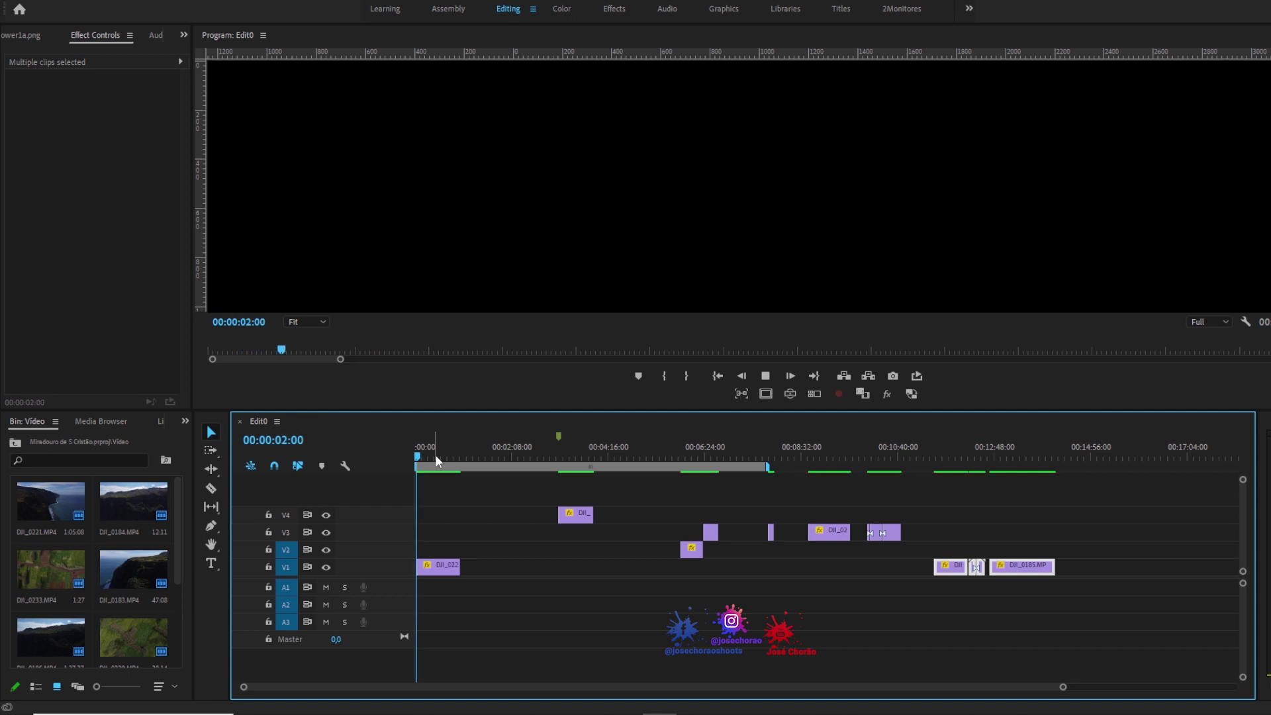
key("=")
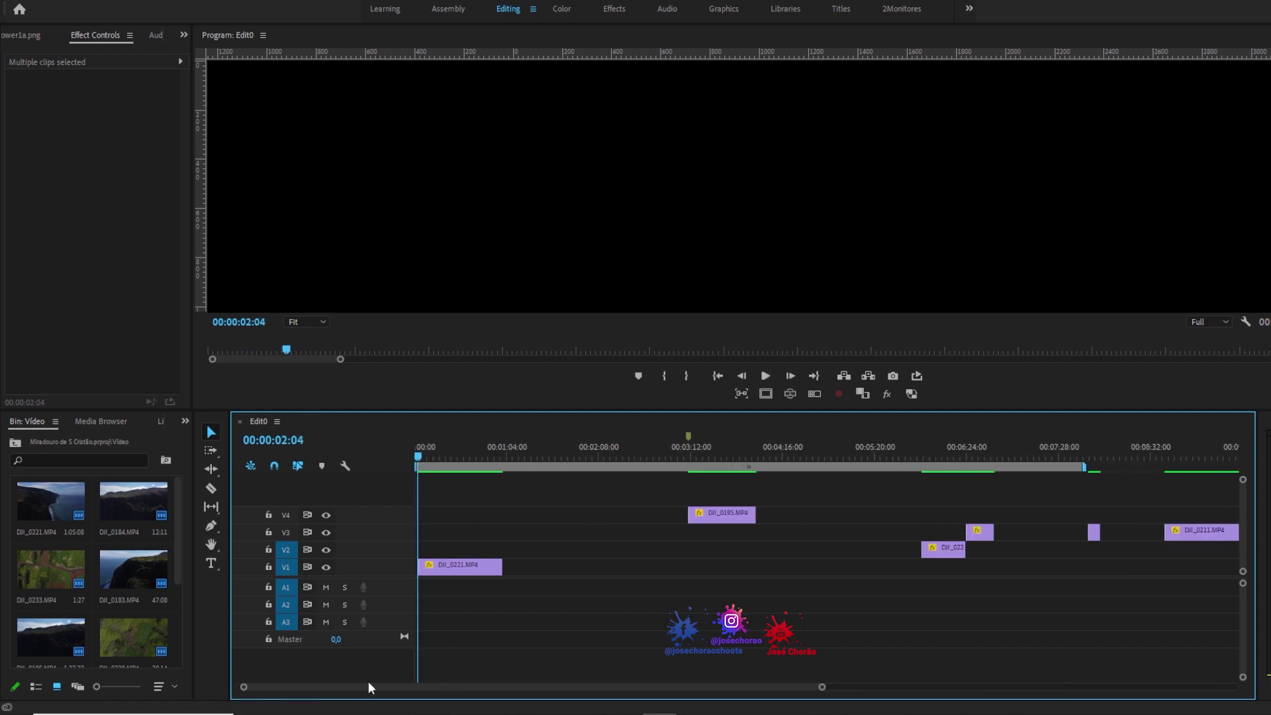
left_click(460, 574)
left_click_drag(460, 575, 458, 575)
left_click(415, 457)
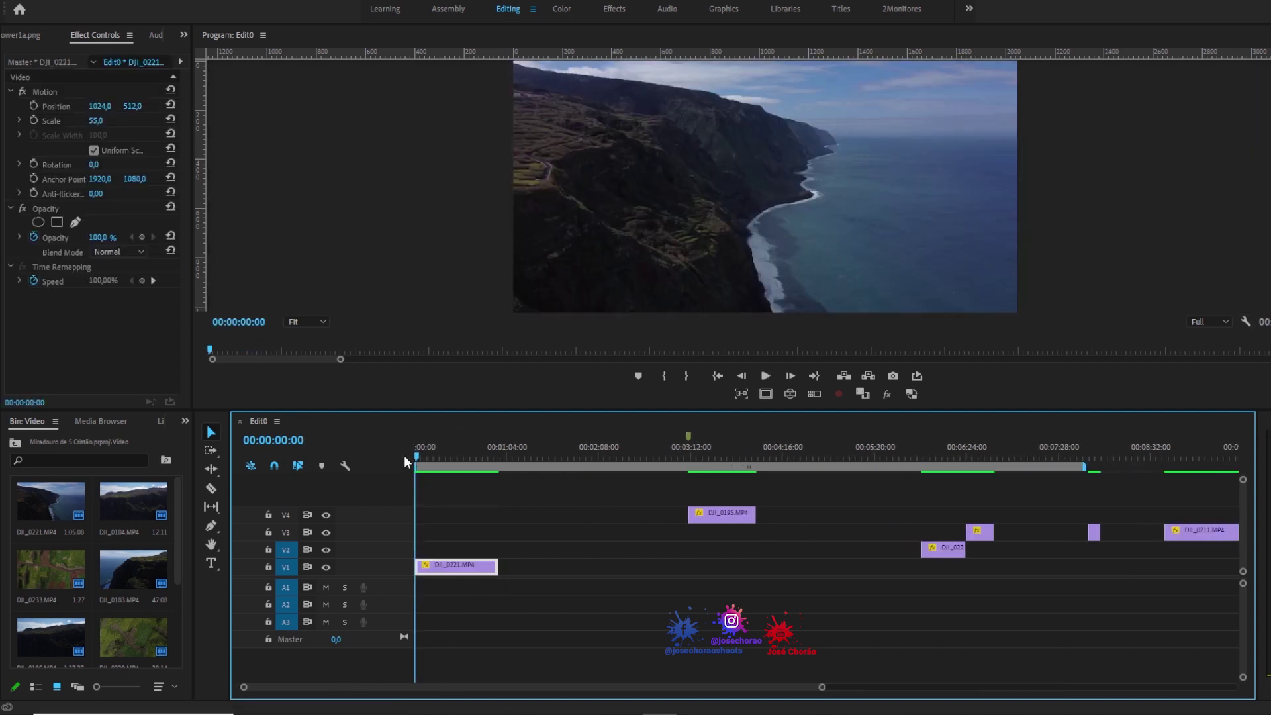
key("space")
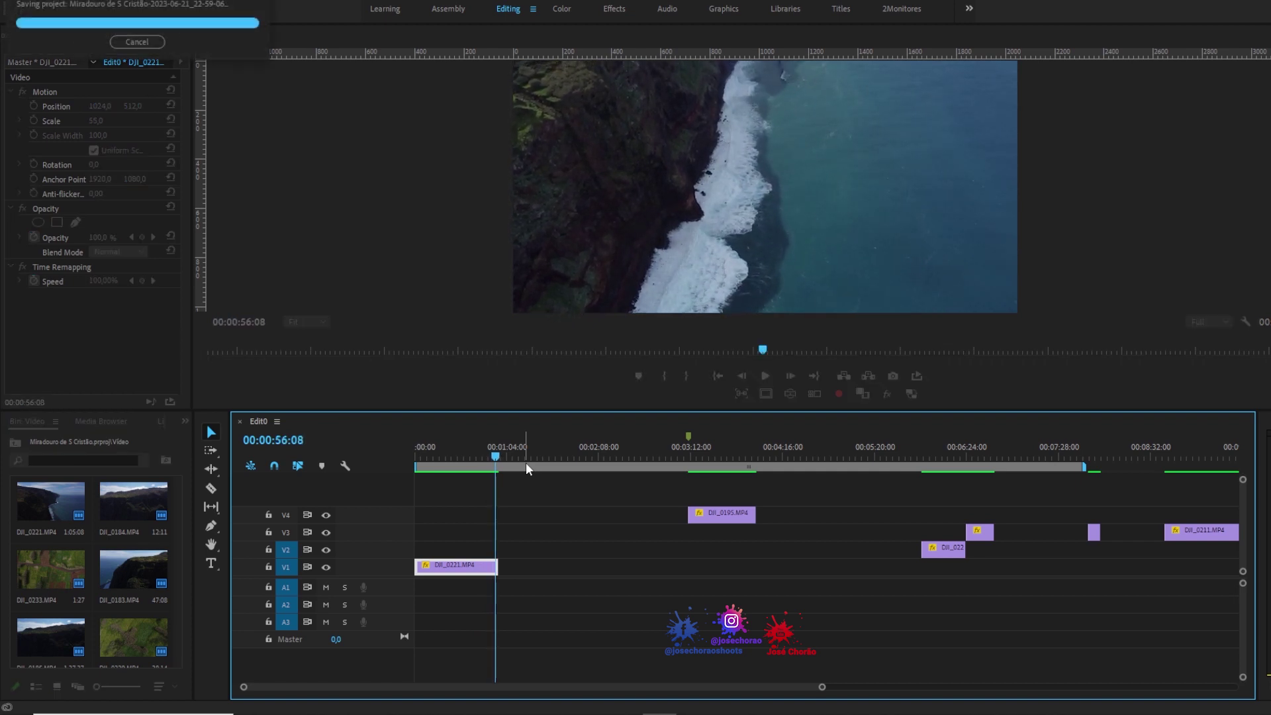
key("j")
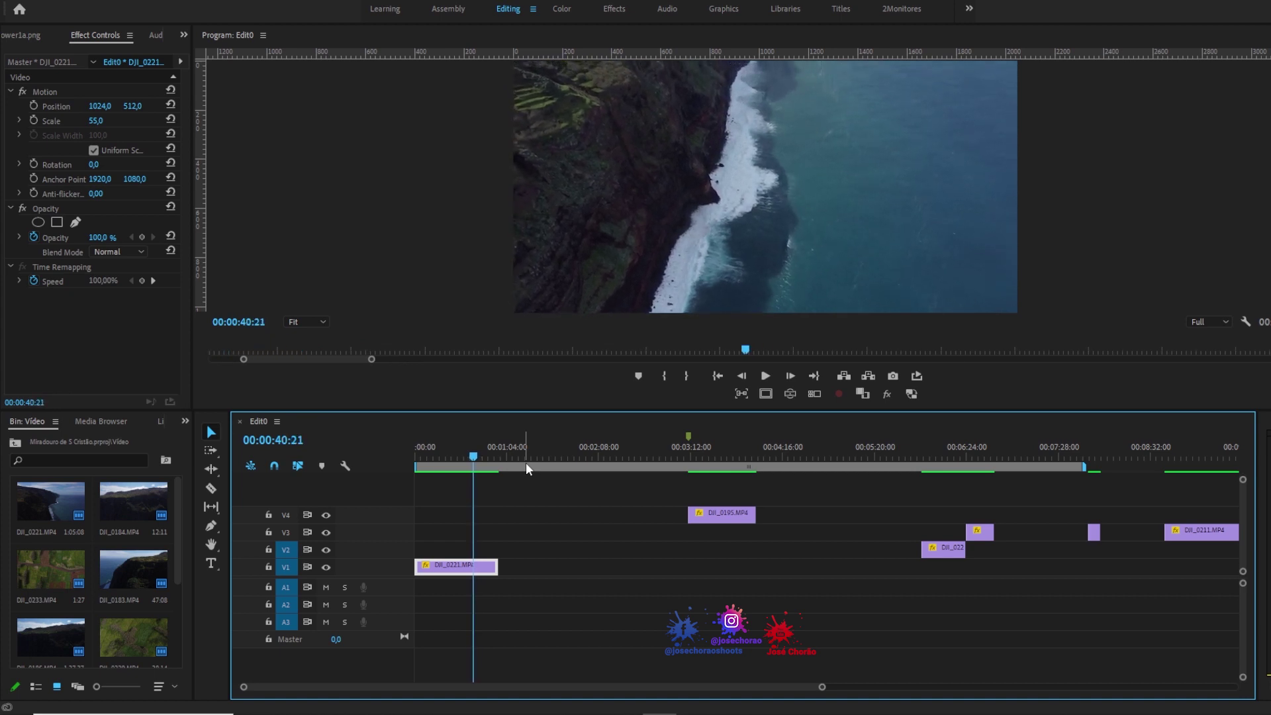
Ripple-trim DJI_0221 on V1 to end at the playhead
left_click(566, 548)
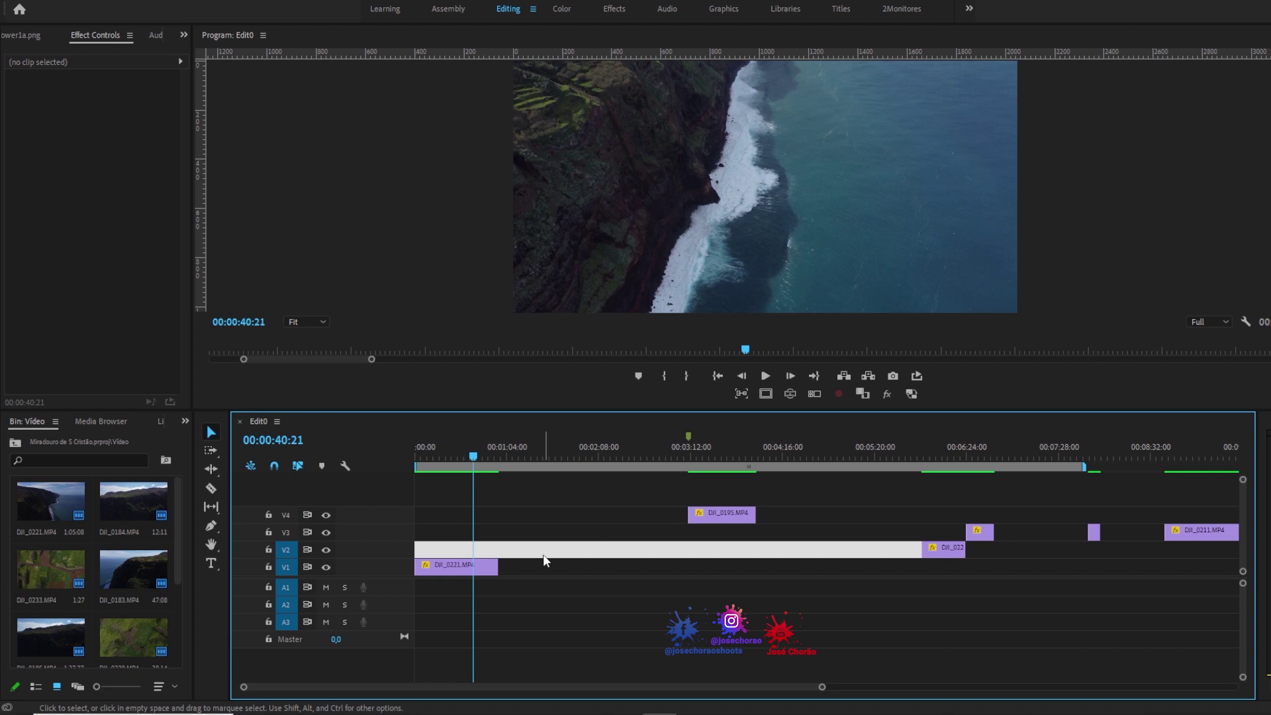
left_click(478, 564)
left_click(474, 457)
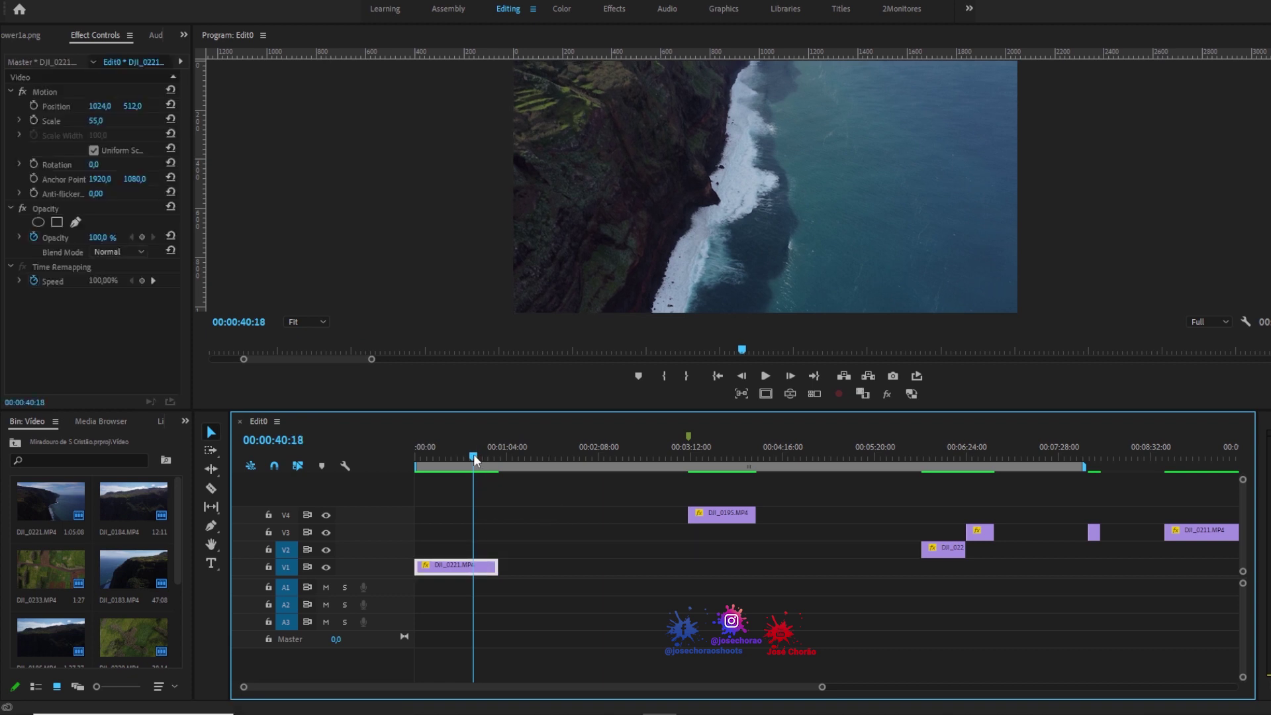
key("w")
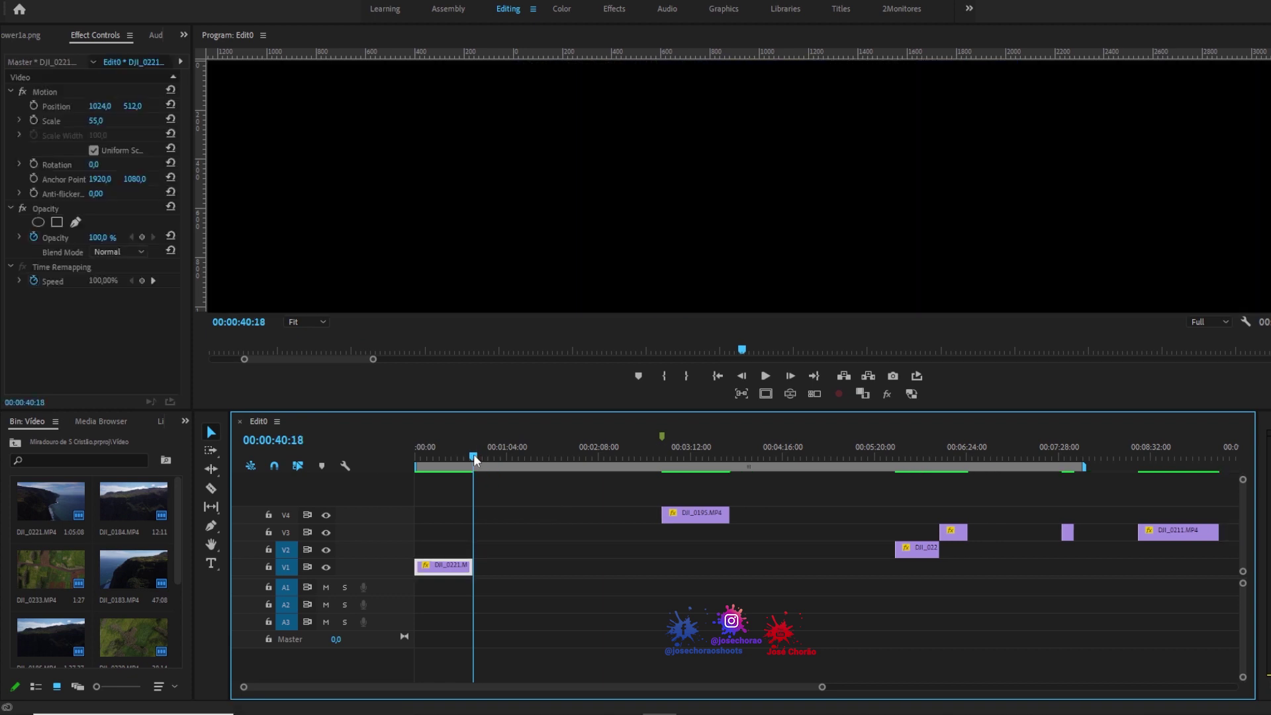
Move DJI_0195 up onto a new V5 track near 00:07:40
left_click(702, 458)
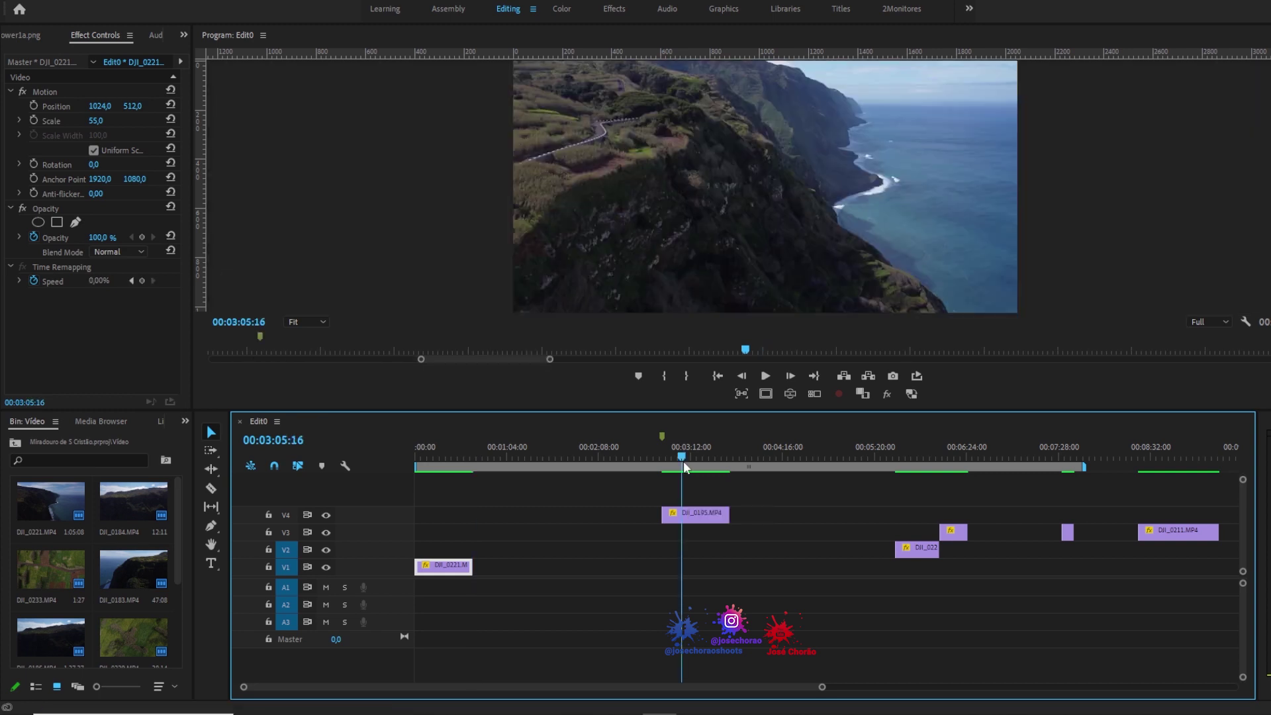
left_click(682, 458)
left_click_drag(907, 458, 902, 458)
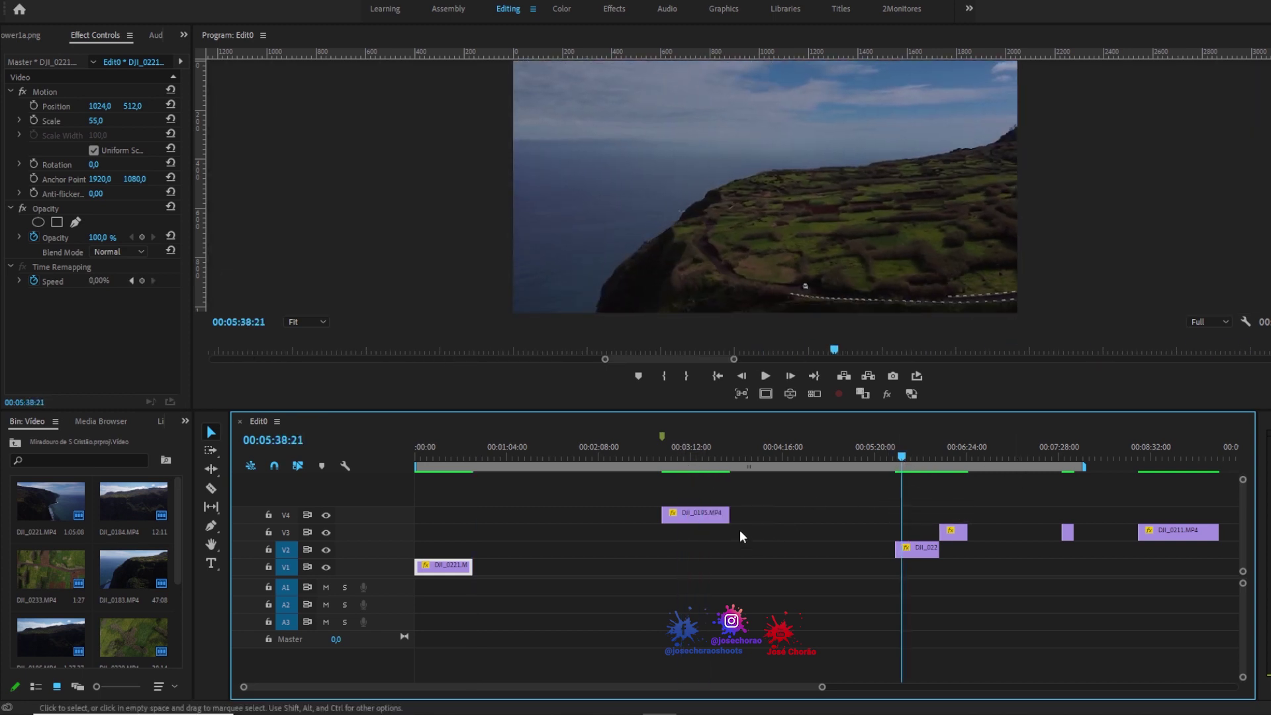
left_click_drag(707, 521, 1125, 497)
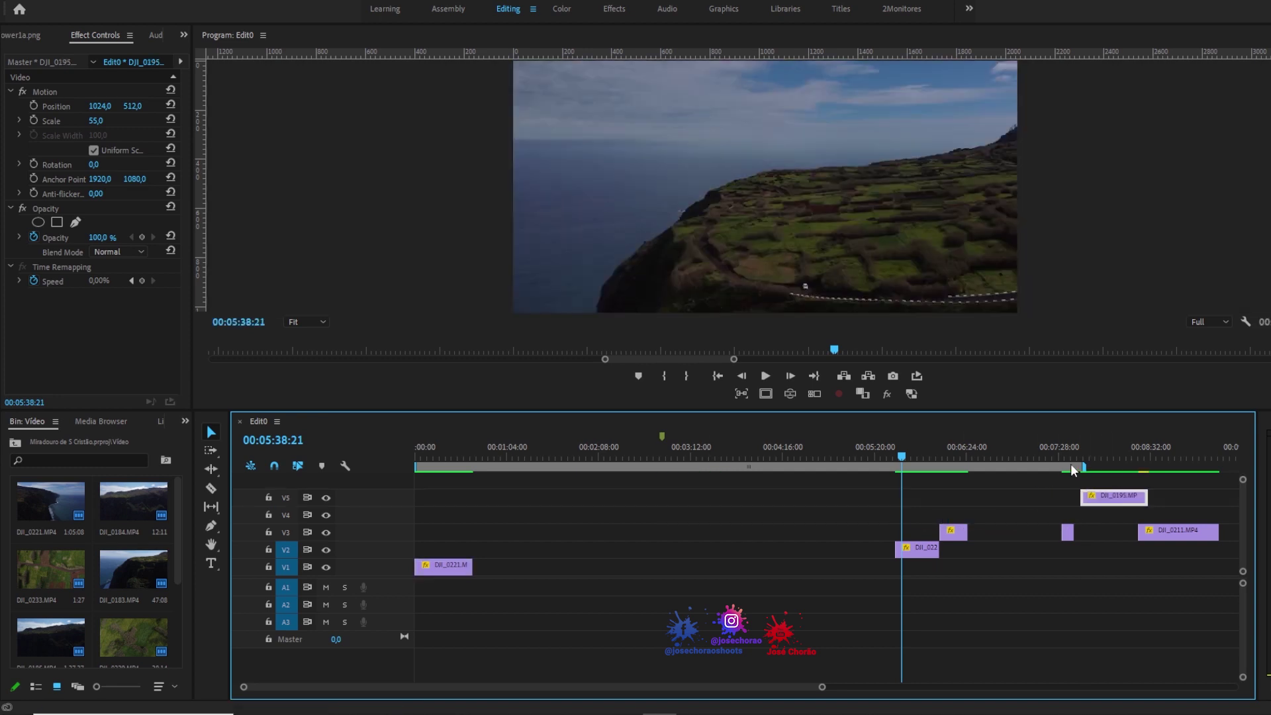
left_click(1064, 458)
left_click_drag(1066, 462, 1070, 464)
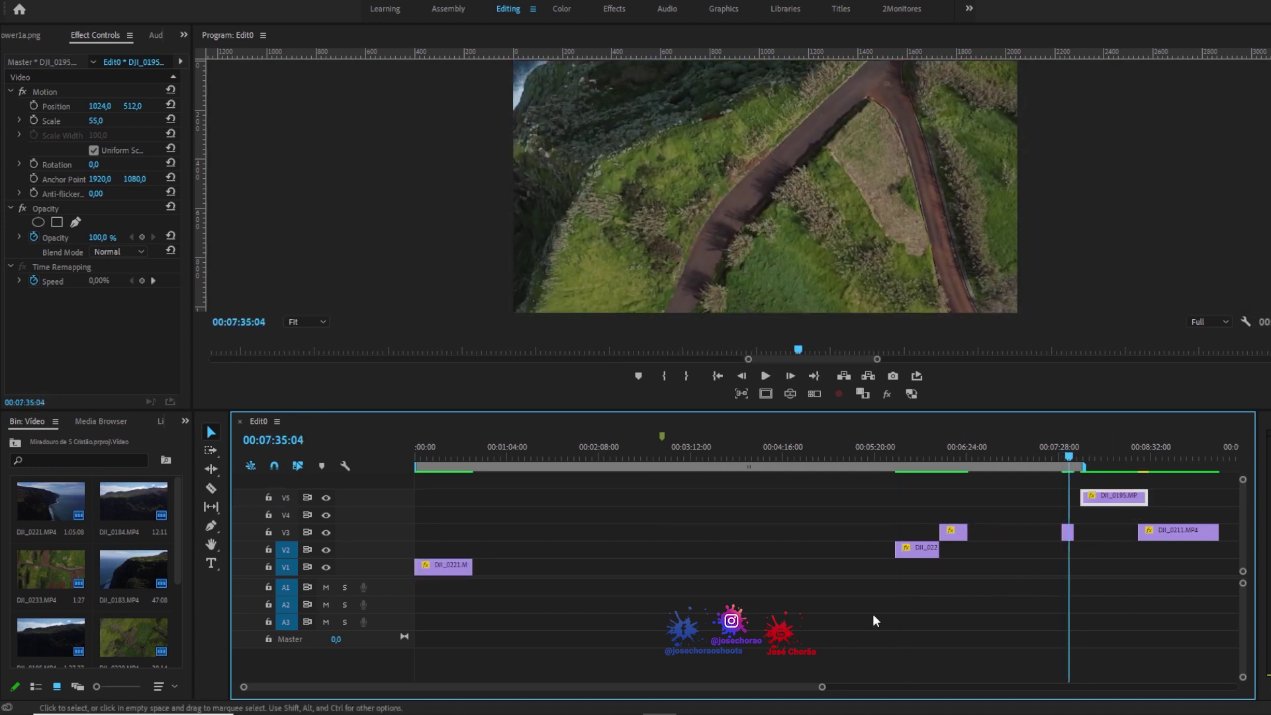
Move the short DJI_0184 clip from near 00:12:14 on V1 to V2 near 00:01:04
left_click(714, 457)
key("minus")
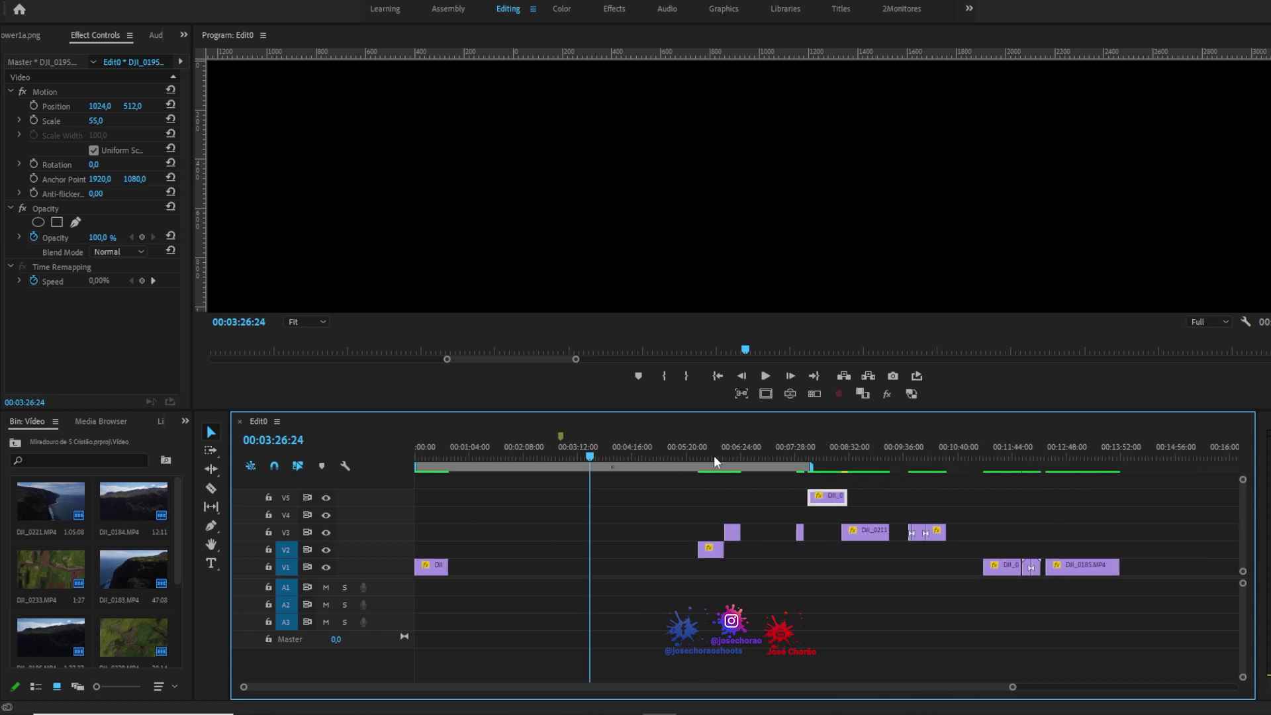
left_click_drag(993, 458, 1028, 462)
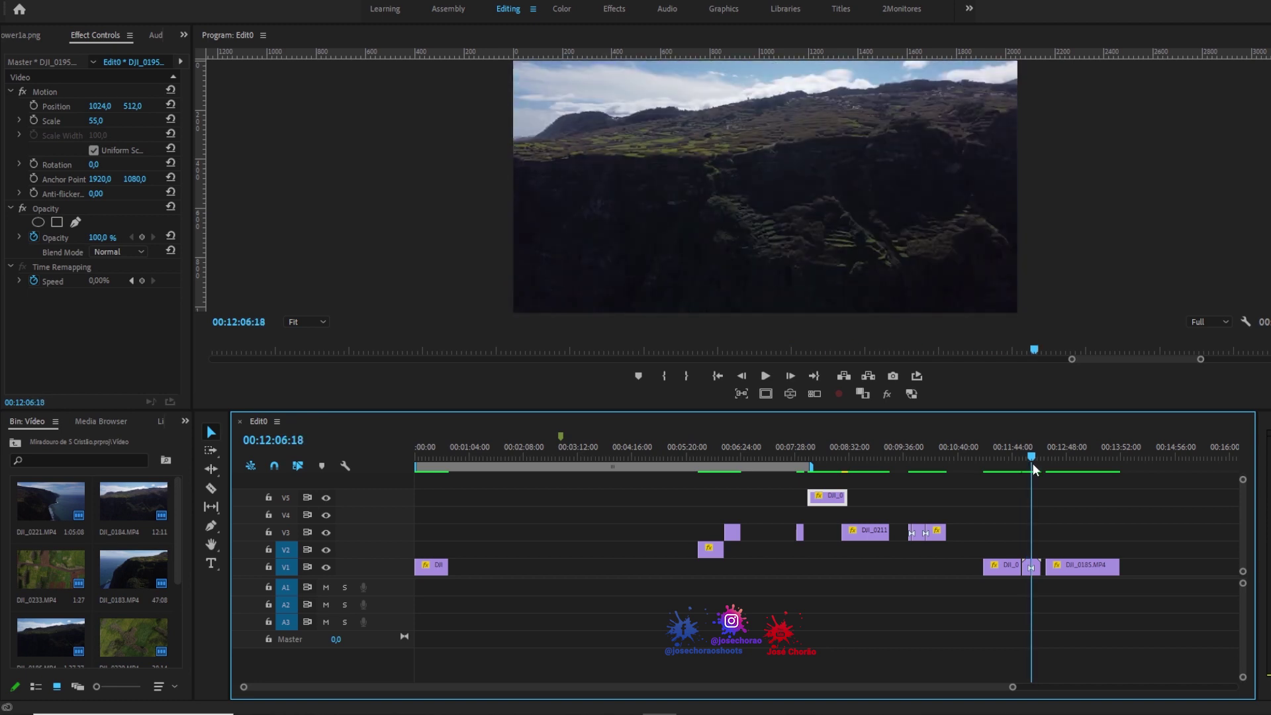
mouse_move(1029, 462)
left_mouse_down()
mouse_move(1040, 466)
mouse_move(1029, 465)
left_mouse_up()
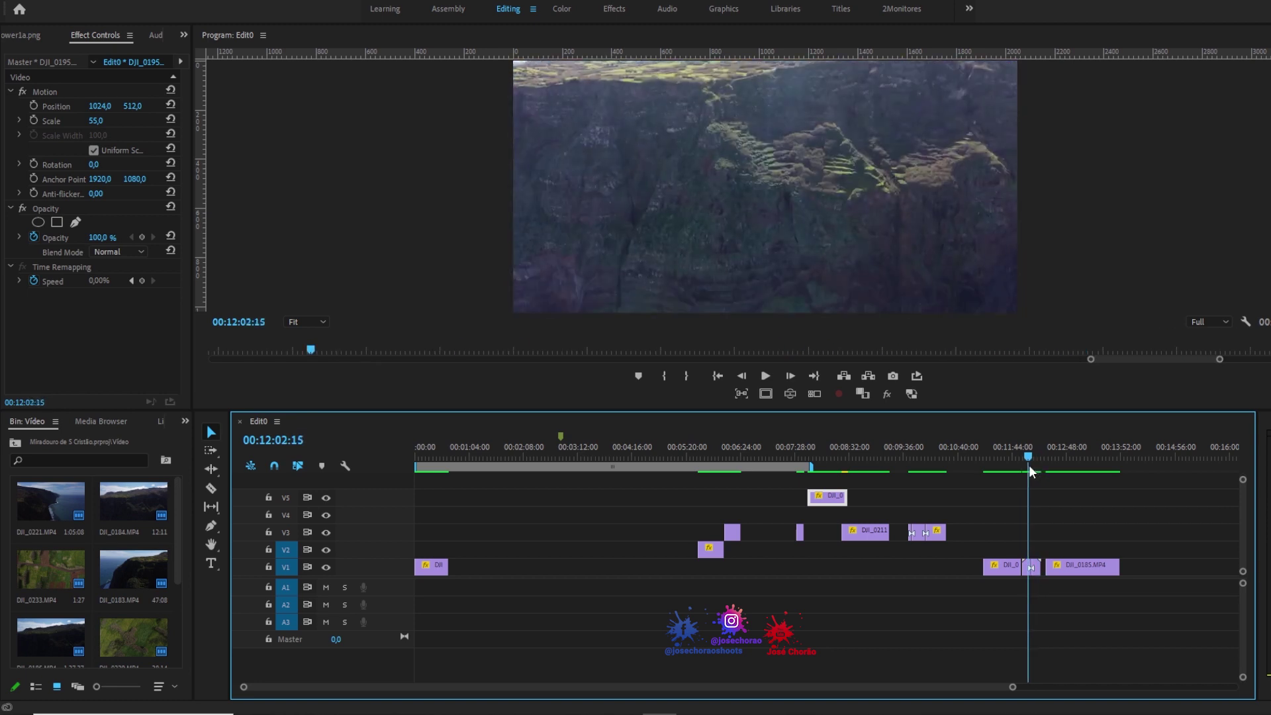
left_click_drag(1029, 574, 454, 556)
left_click(440, 453)
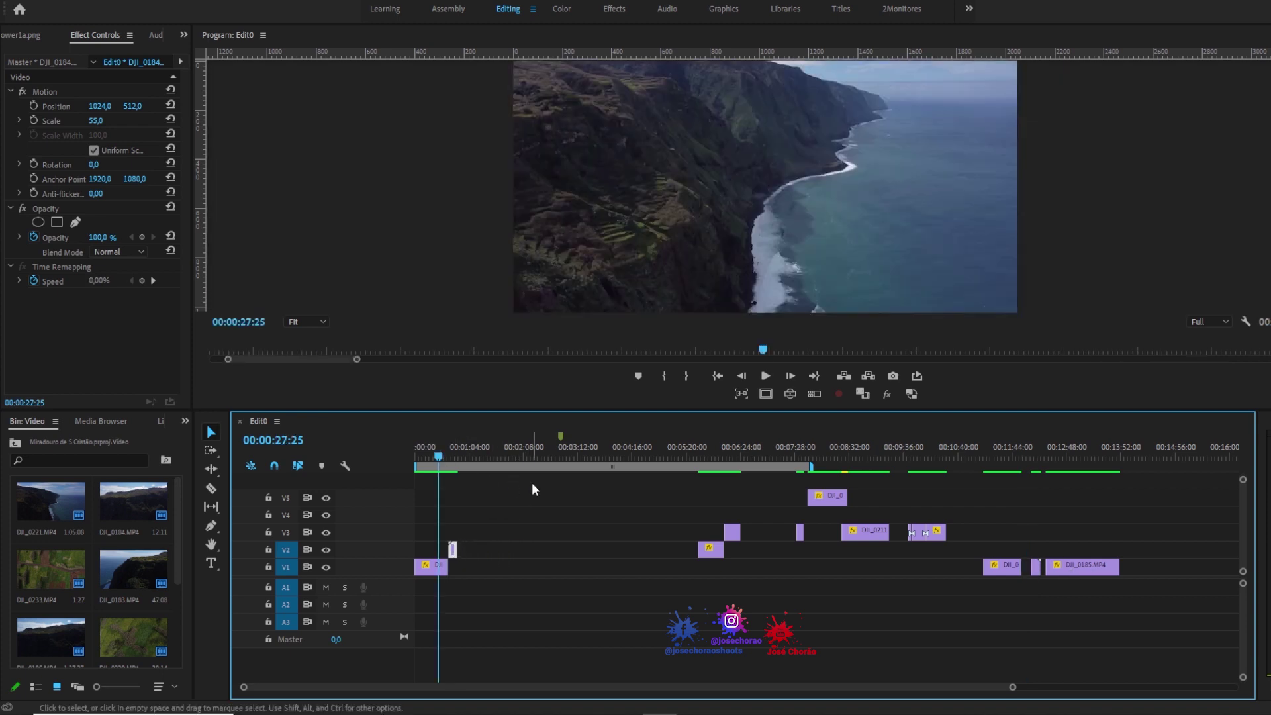
Review the sequence and move the small V3 clip to the end of V1
key("space")
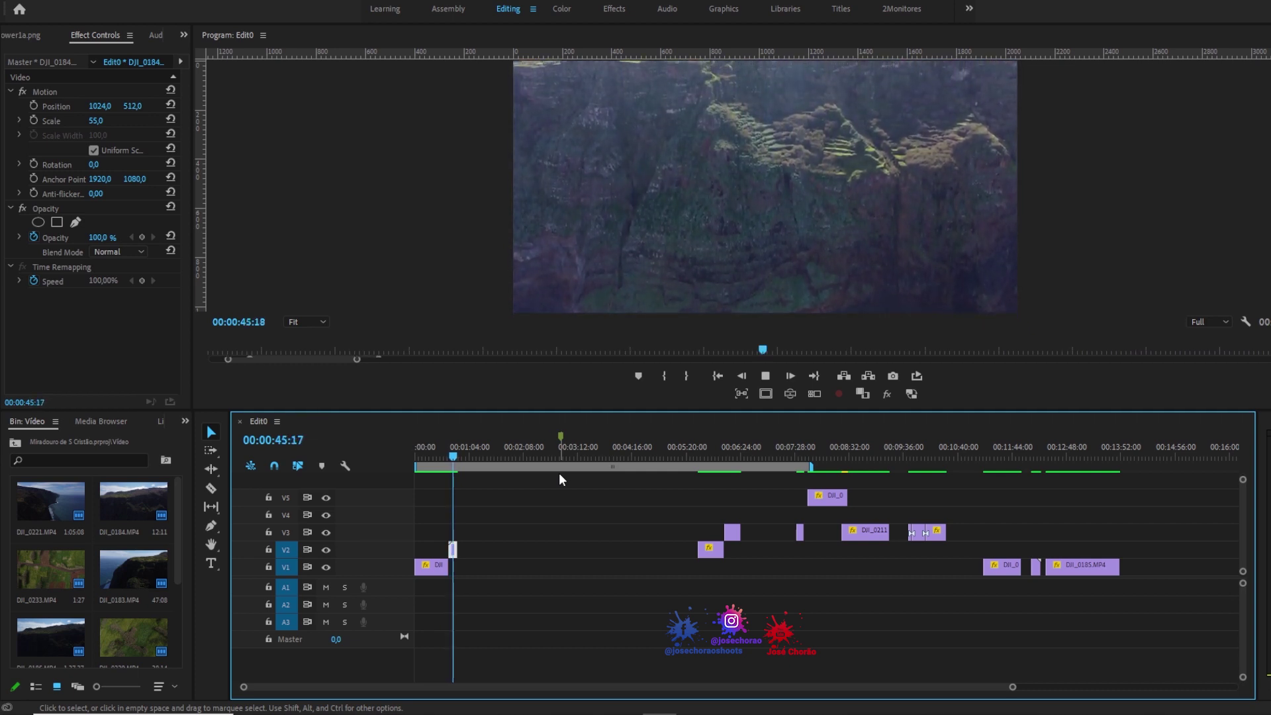
key("space")
left_click(550, 538)
left_click(720, 456)
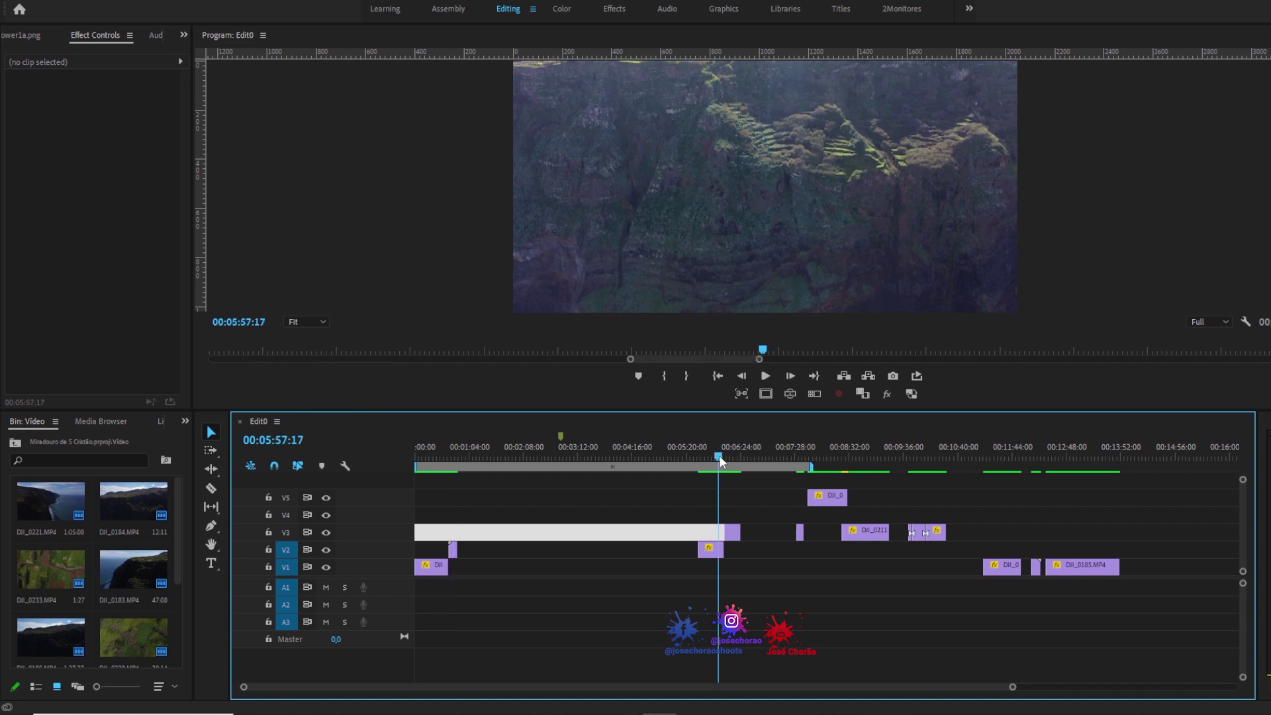
left_click(742, 499)
left_click_drag(819, 461, 800, 463)
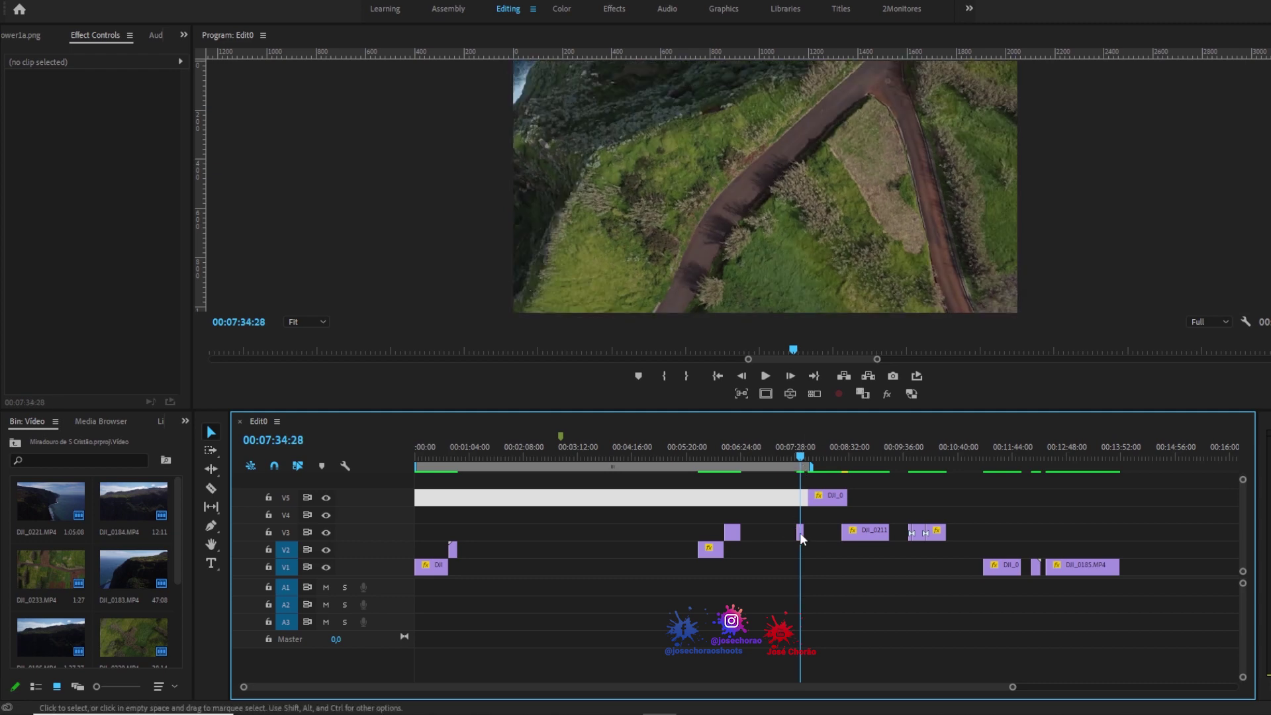
left_click_drag(799, 532, 1168, 566)
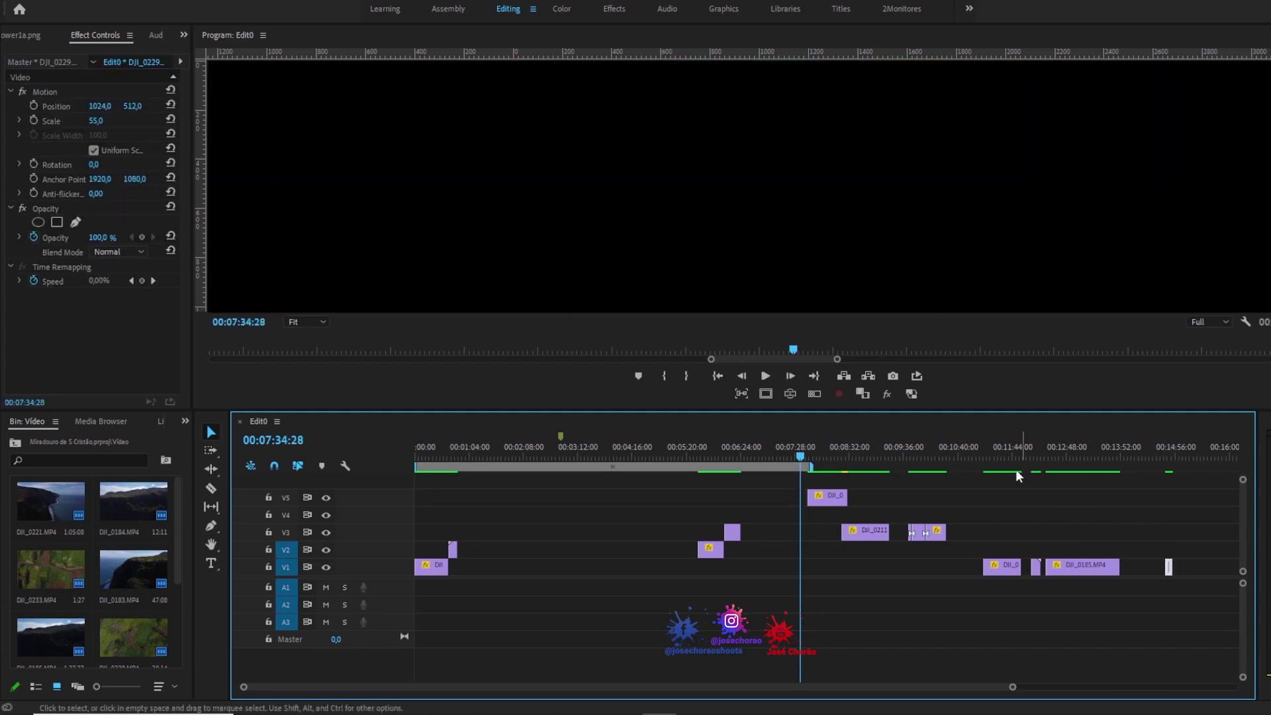
Ripple-trim DJI_0185.MP4's head to the playhead around 00:12:31
mouse_move(997, 459)
left_mouse_down()
mouse_move(1013, 475)
mouse_move(993, 471)
mouse_move(1088, 475)
left_mouse_up()
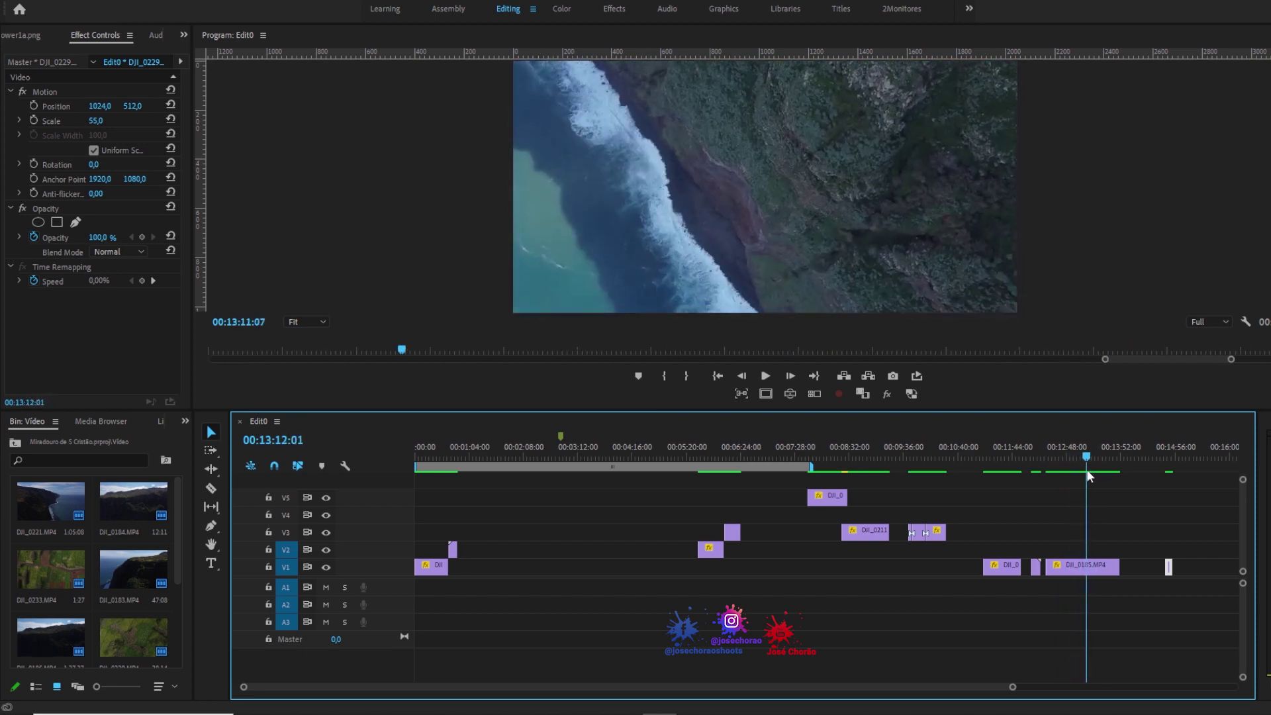
left_click_drag(1089, 476, 1049, 467)
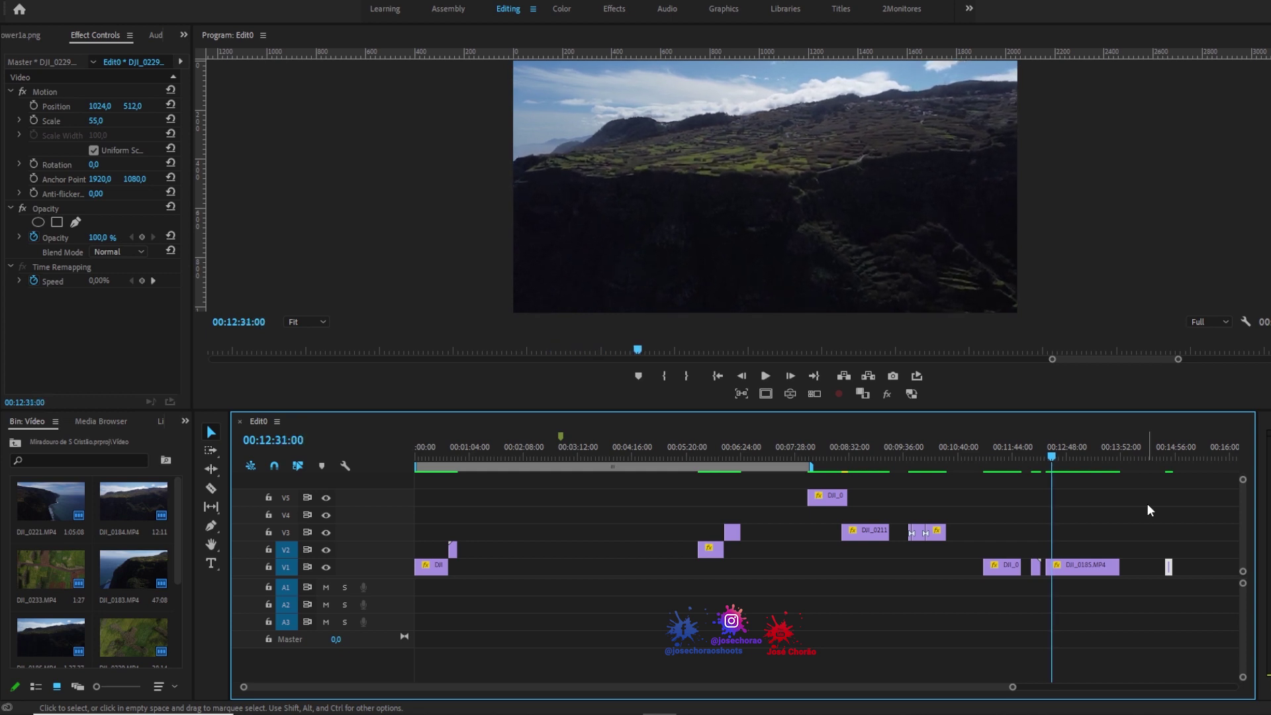
key("q")
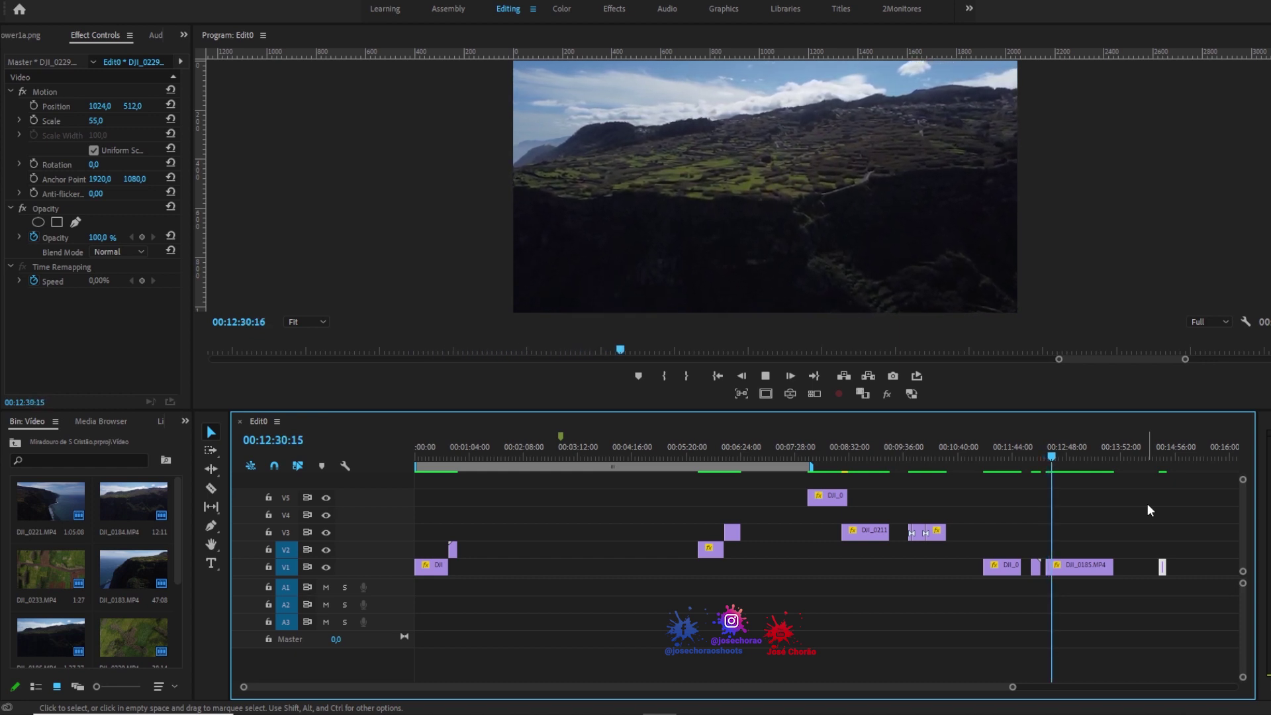
Split DJI_0185.MP4 at 00:12:31:05 and move the front piece to V1 near 00:02:30
key("space")
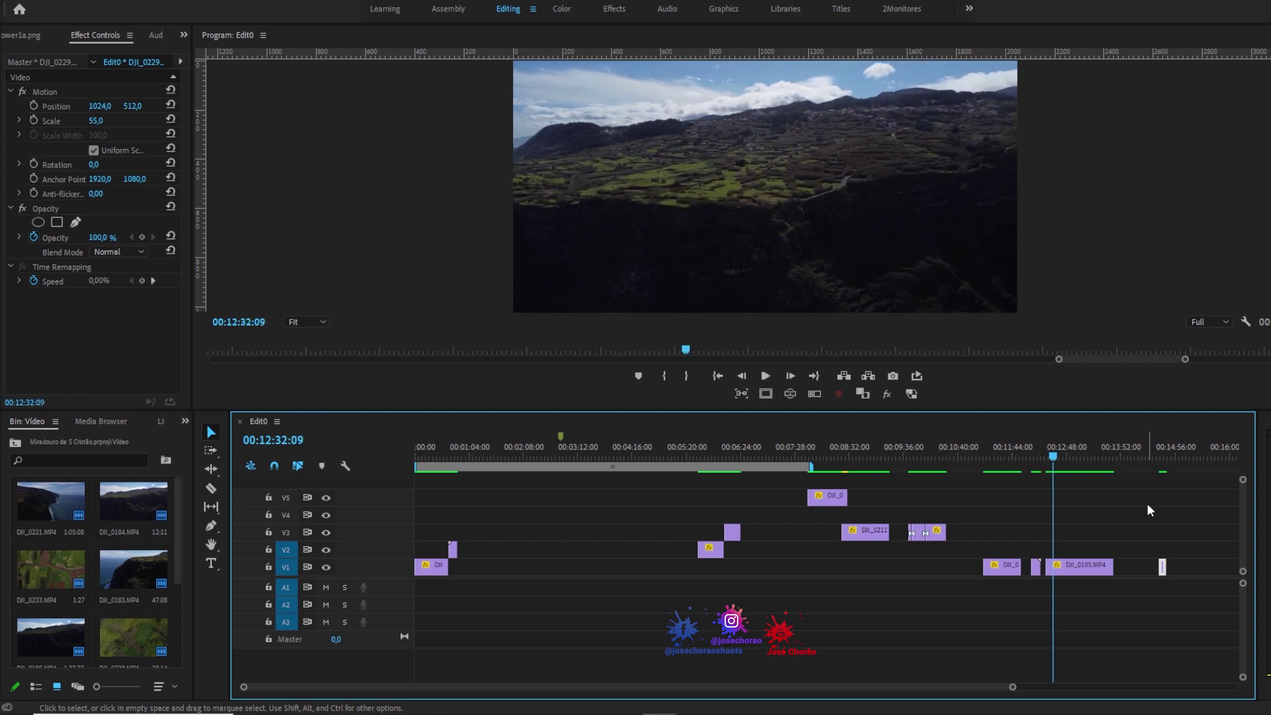
key("j")
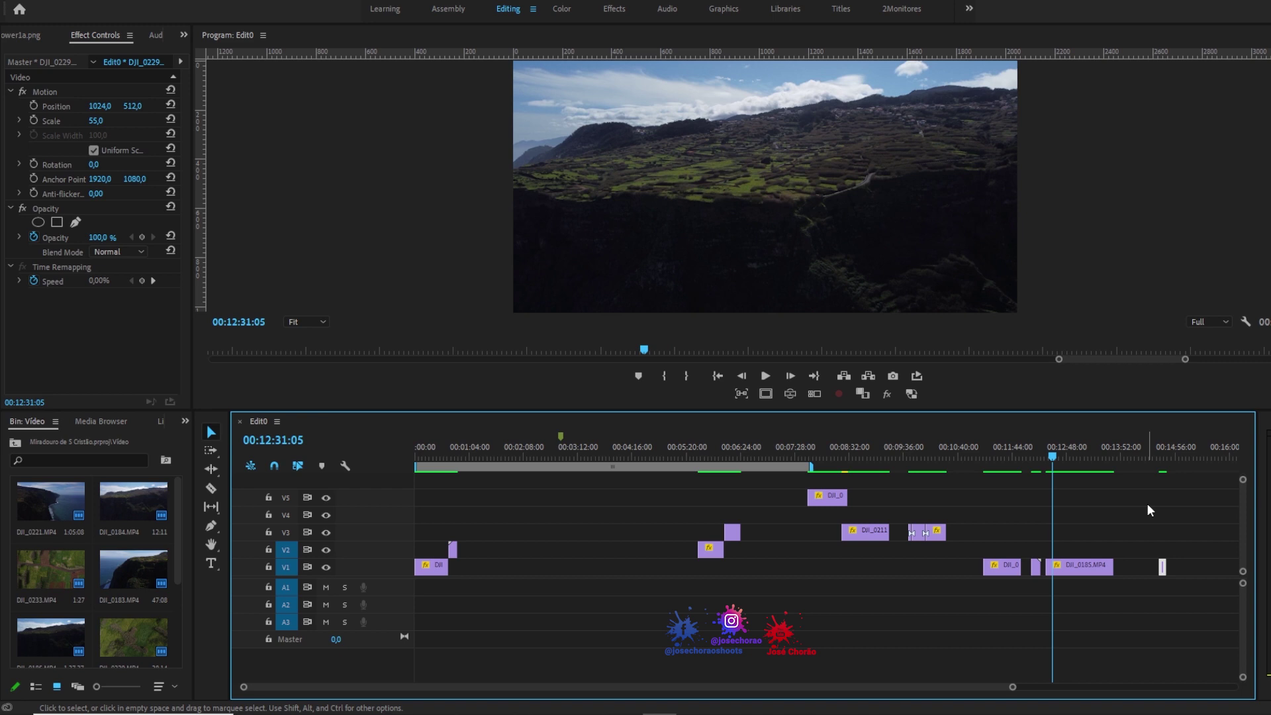
key("c")
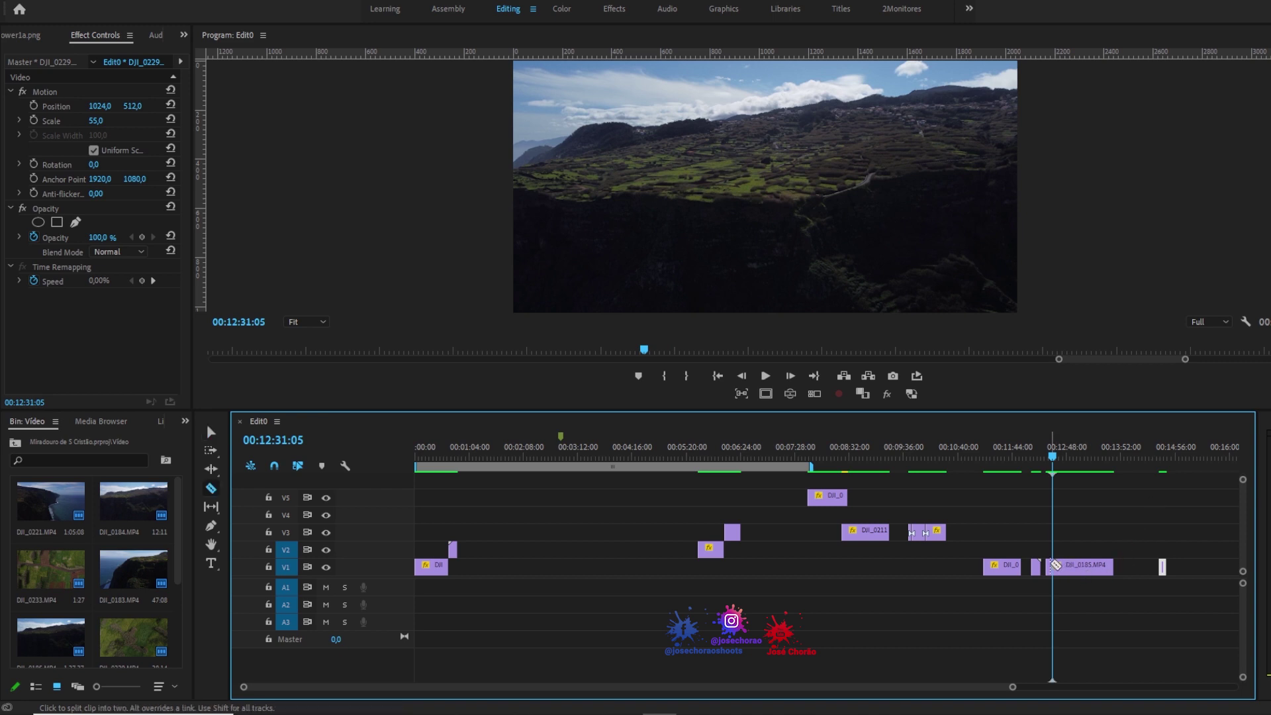
left_click(1053, 568)
key("v")
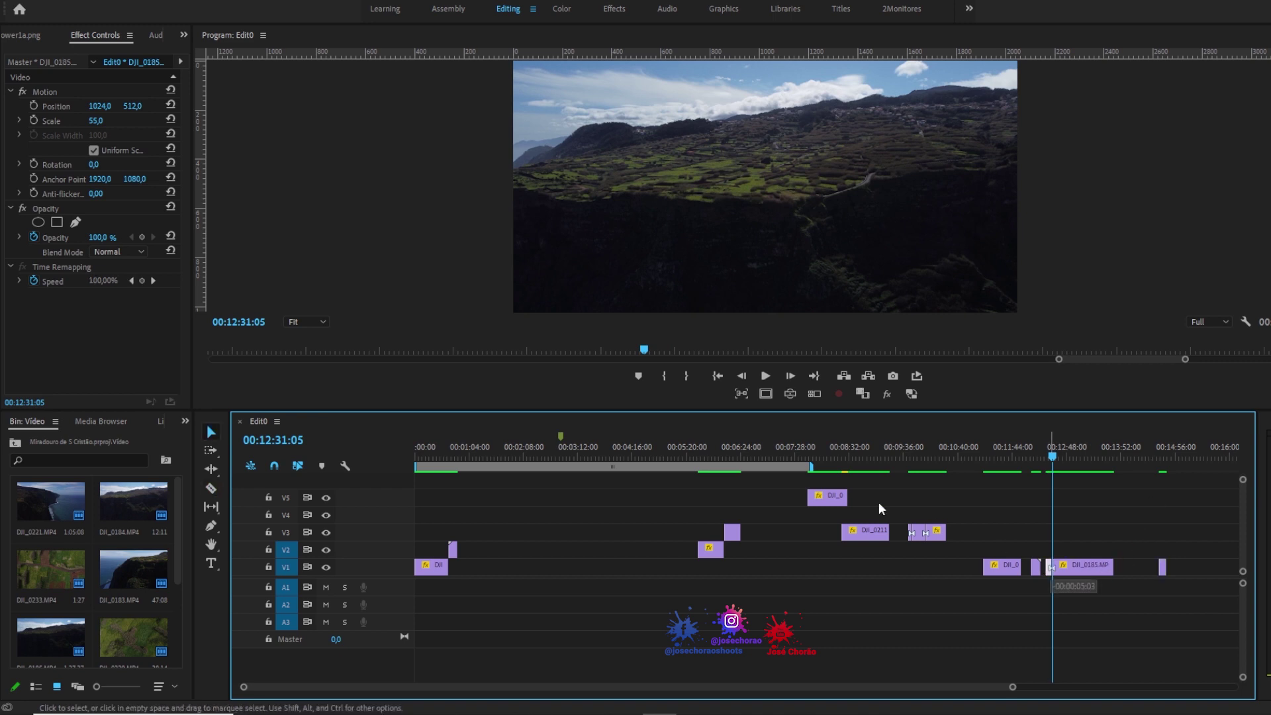
left_click_drag(1049, 568, 540, 567)
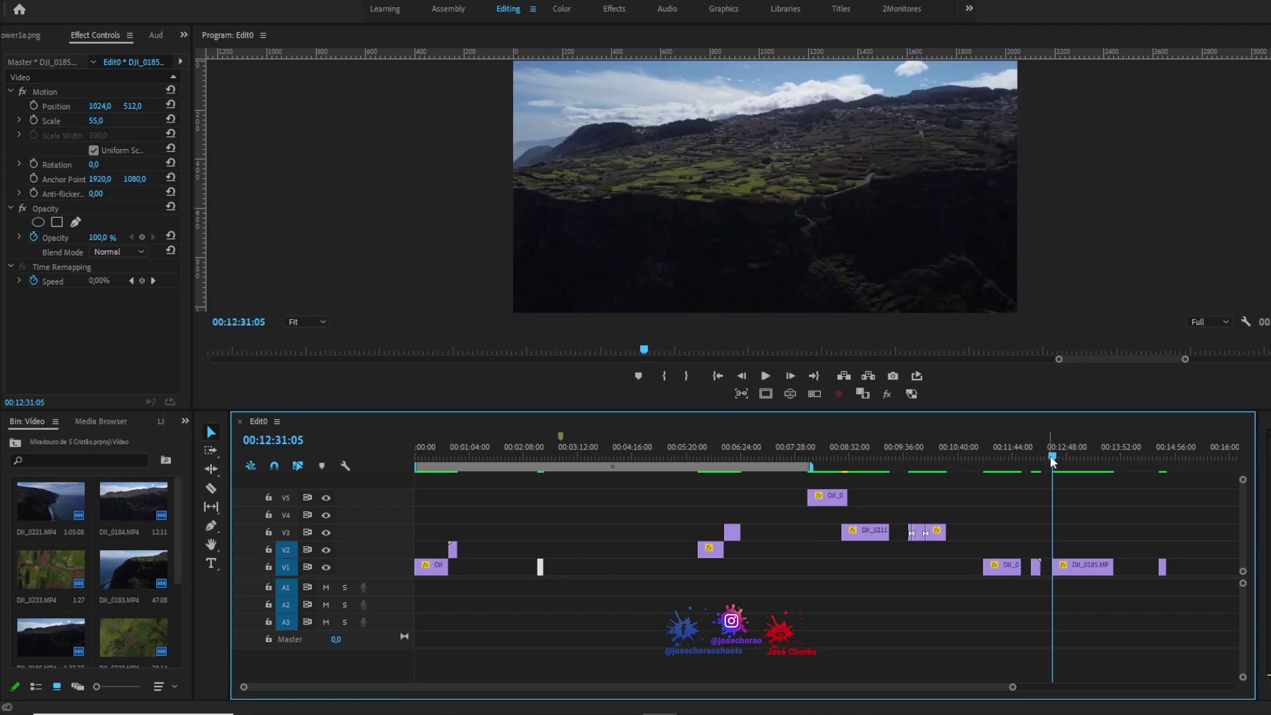
mouse_move(1053, 459)
left_mouse_down()
mouse_move(1066, 461)
mouse_move(1055, 462)
left_mouse_up()
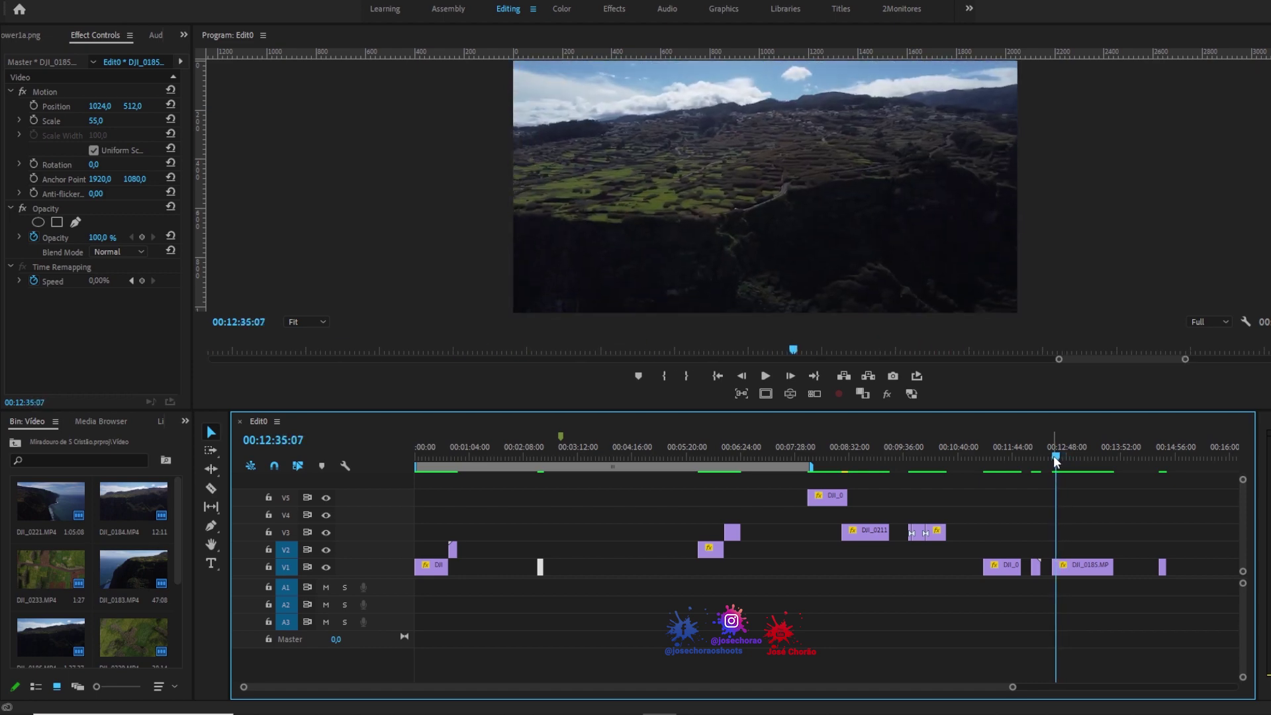
key("c")
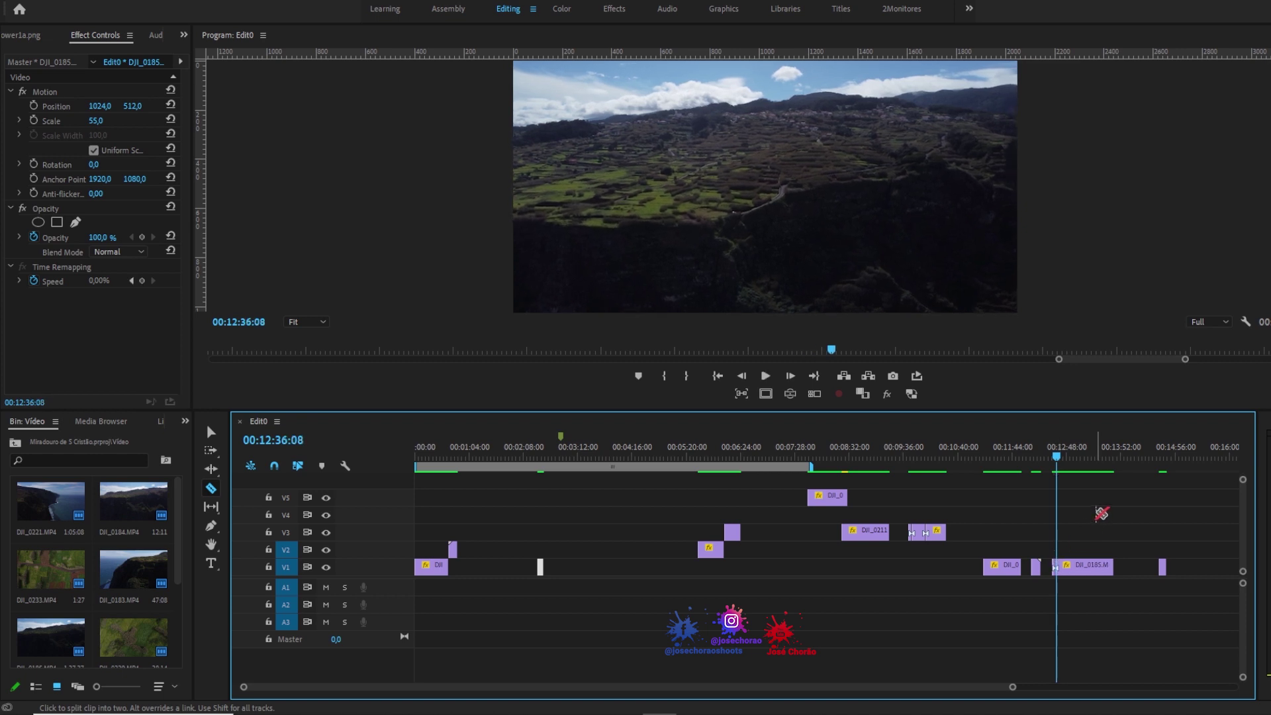
Ripple-trim DJI_0185's head, split it at 00:12:54:11, and move the front piece to V2 near 00:02:40
key("q")
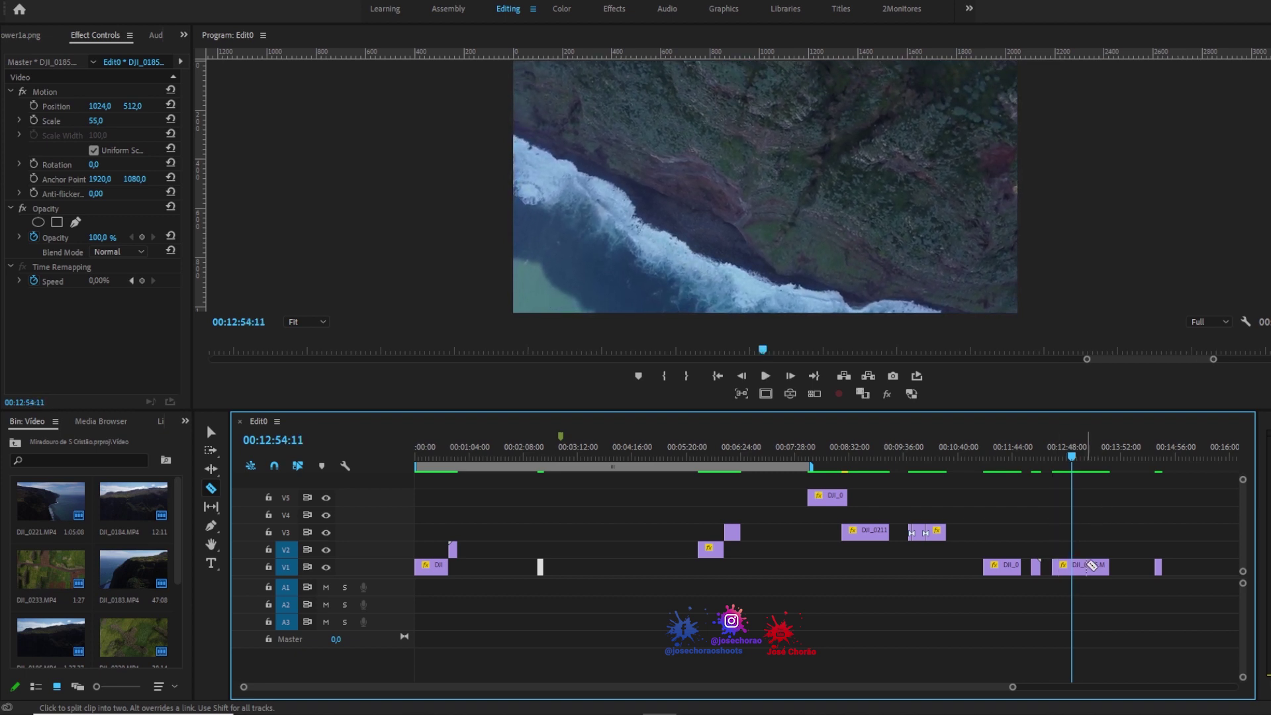
left_click(1067, 566)
key("v")
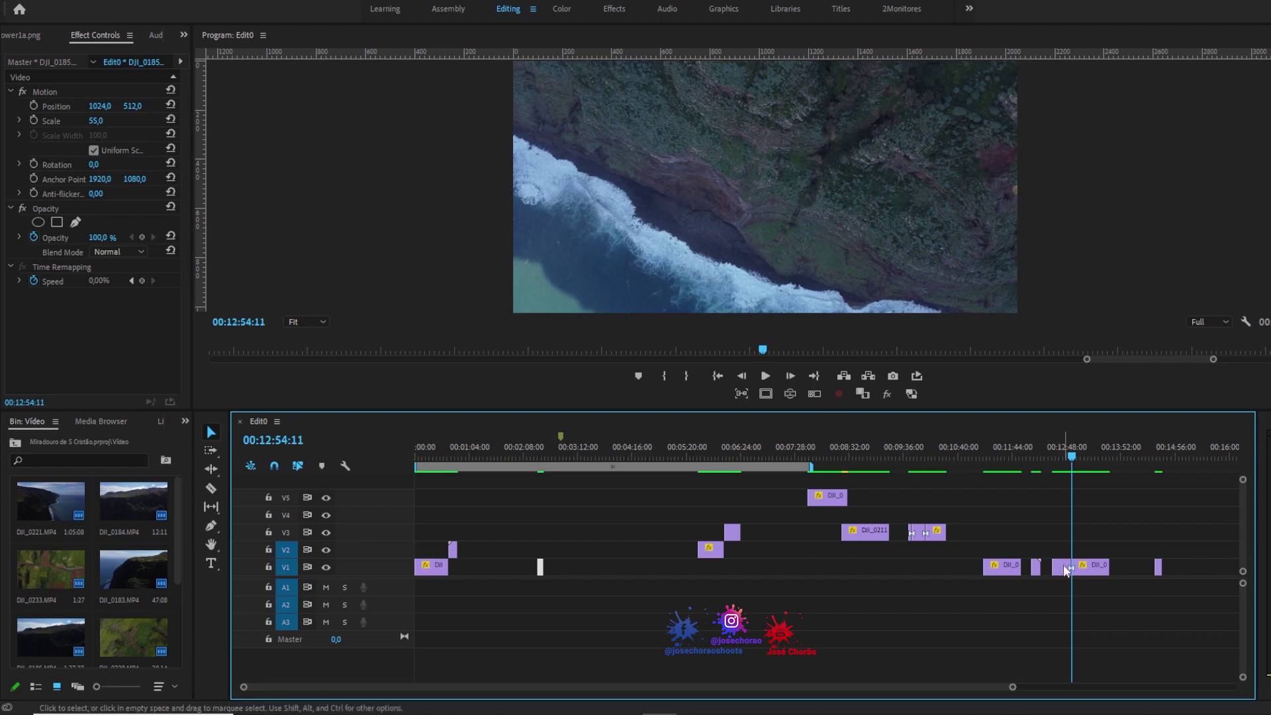
mouse_move(1059, 567)
left_mouse_down()
mouse_move(668, 517)
mouse_move(533, 550)
left_mouse_up()
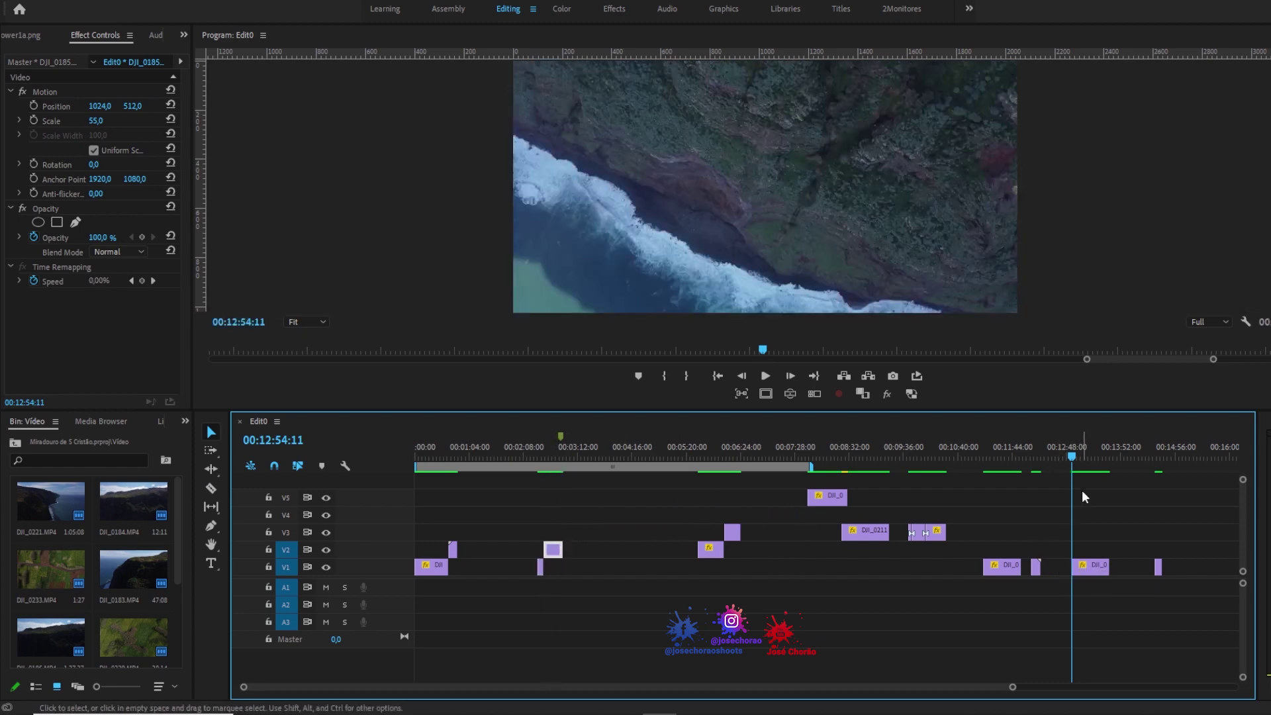
mouse_move(1075, 462)
left_mouse_down()
mouse_move(1096, 463)
mouse_move(1087, 472)
left_mouse_up()
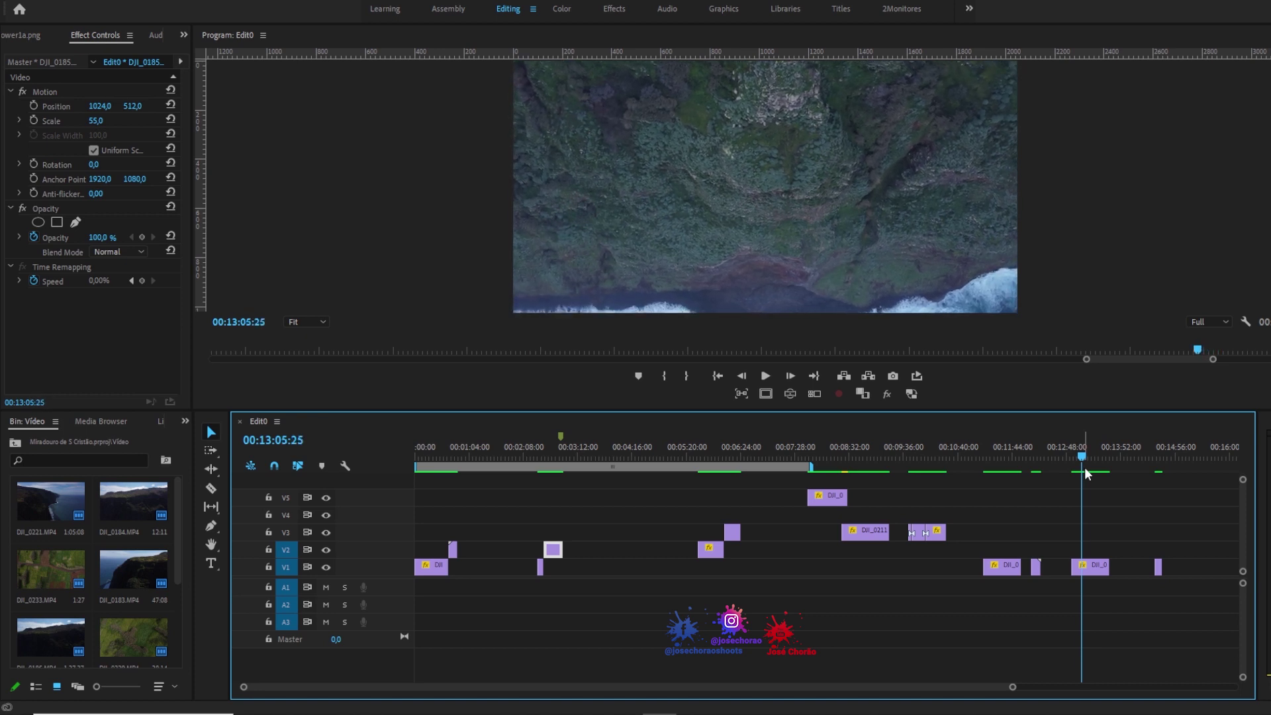
Ripple-trim DJI_0185, split it at 00:13:05, and move the front piece to V1 near 00:03:00
key("q")
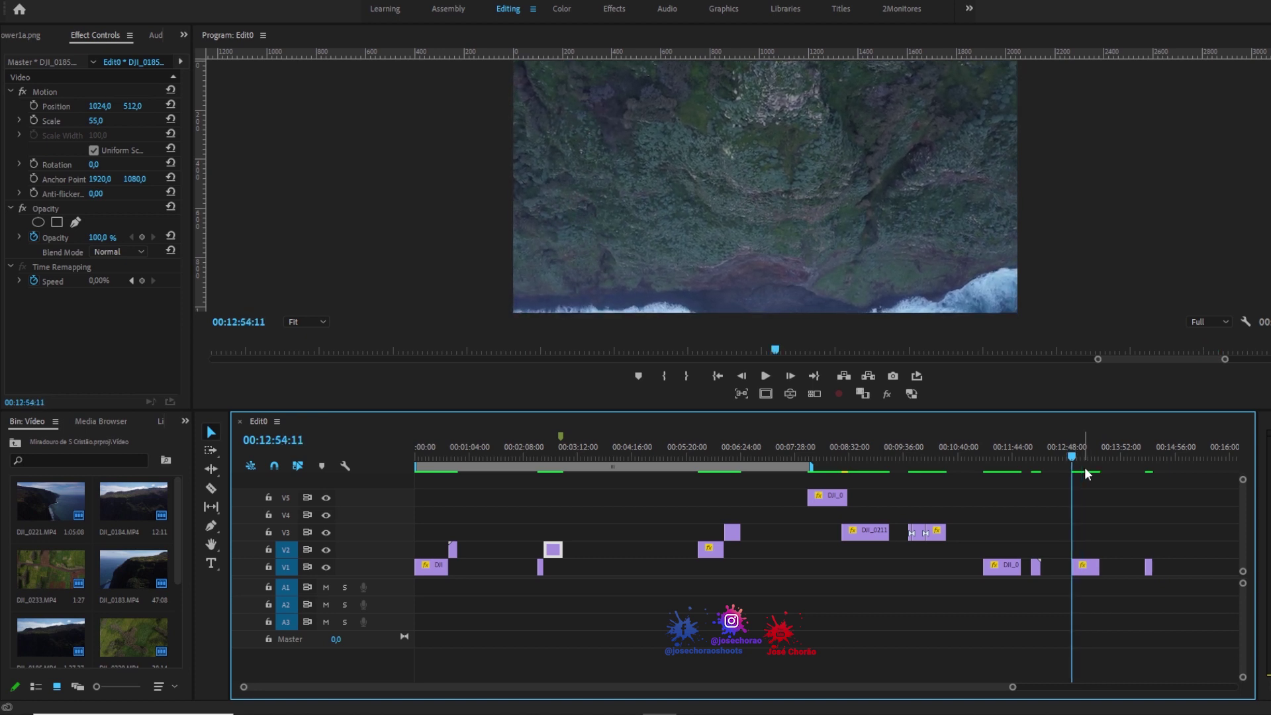
key("space")
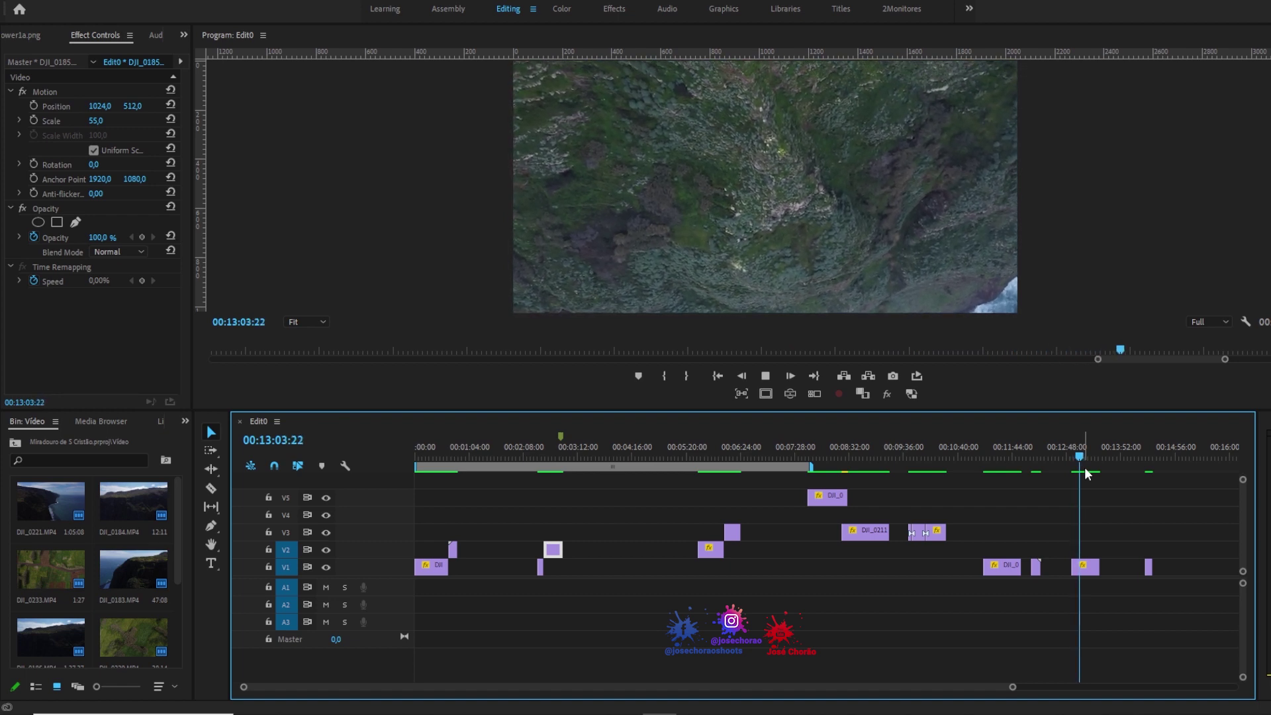
key("space")
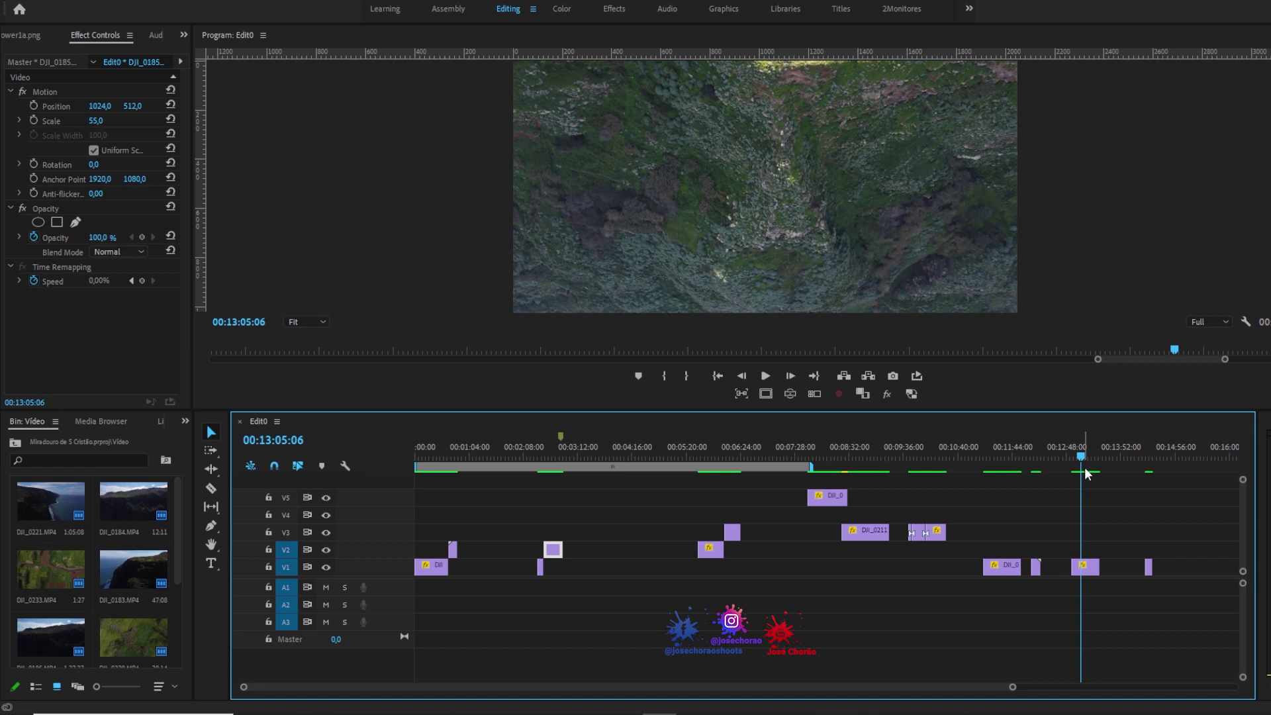
key("space")
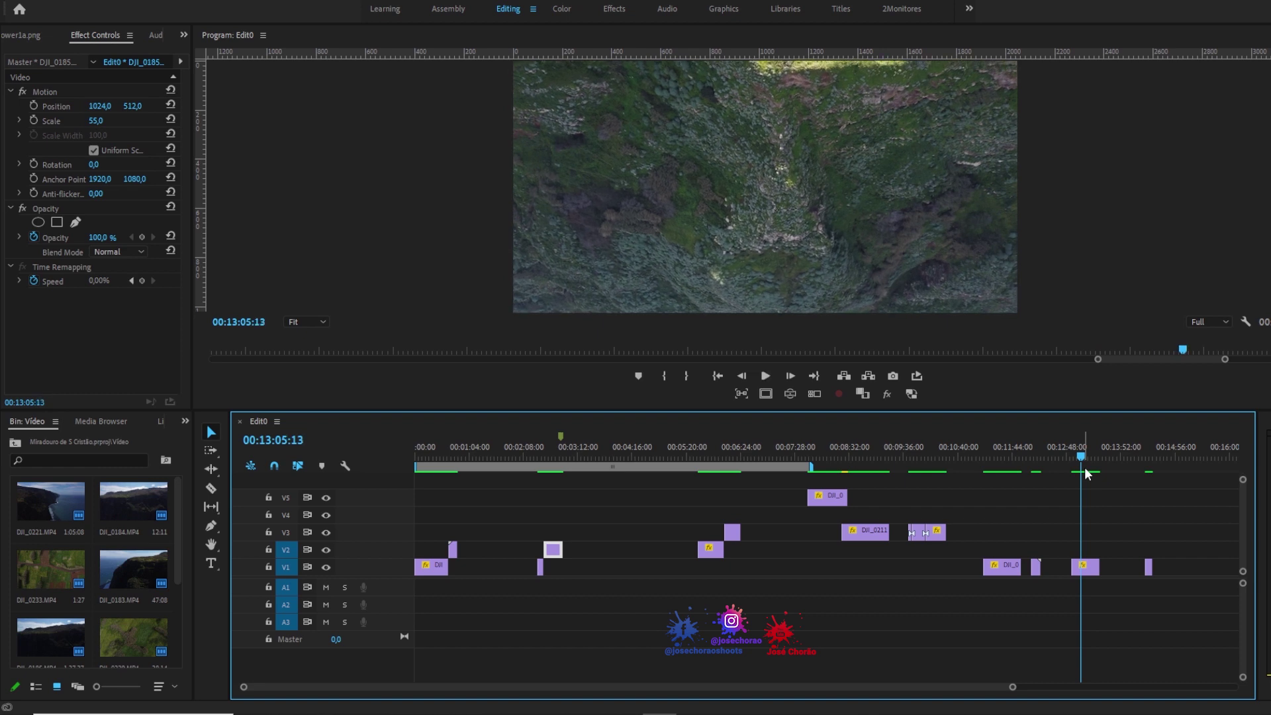
key("c")
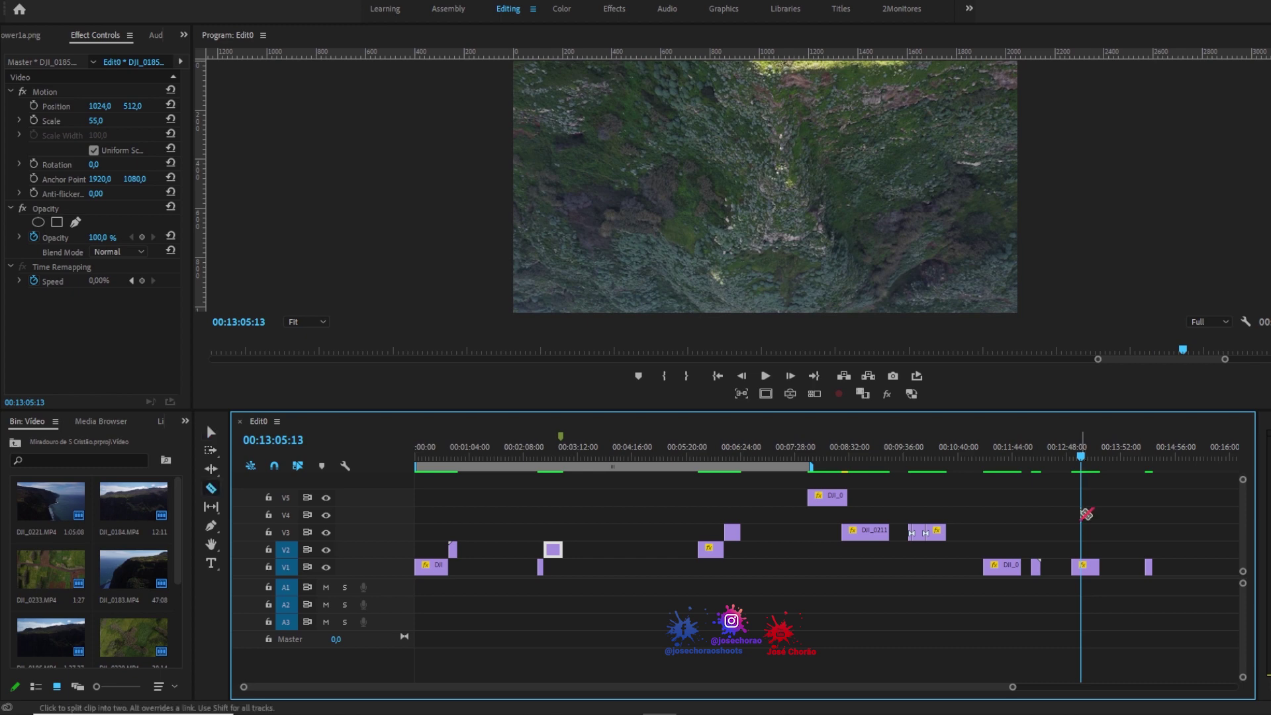
key("v")
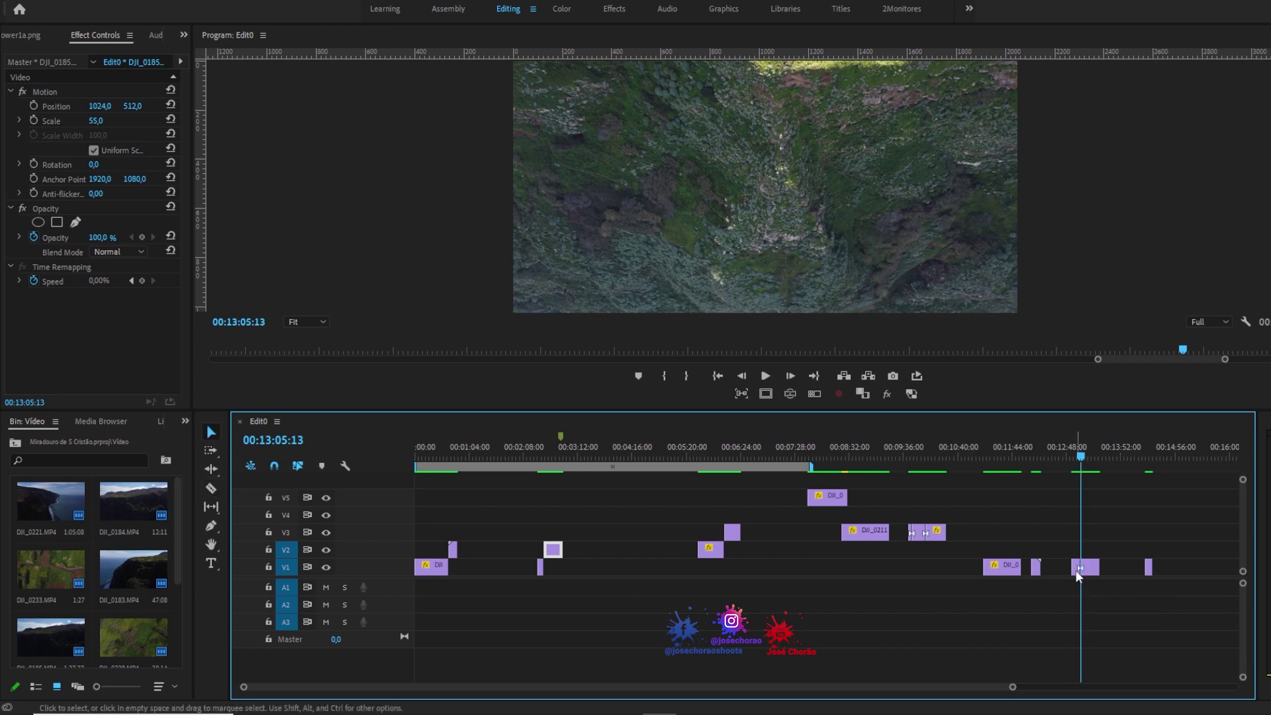
mouse_move(1085, 568)
left_mouse_down()
mouse_move(588, 555)
mouse_move(568, 567)
left_mouse_up()
Shift the remaining DJI_0185 clip later toward the end of V1
left_click(1093, 462)
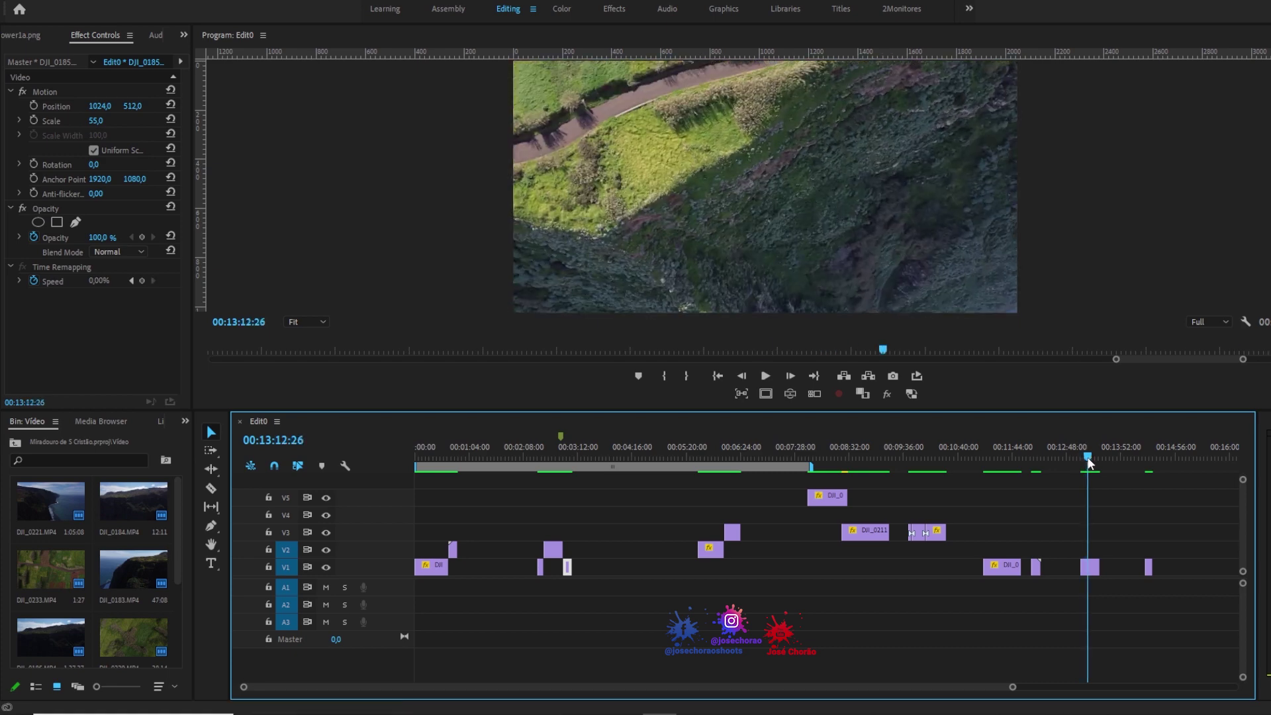
left_click_drag(1093, 461, 1089, 467)
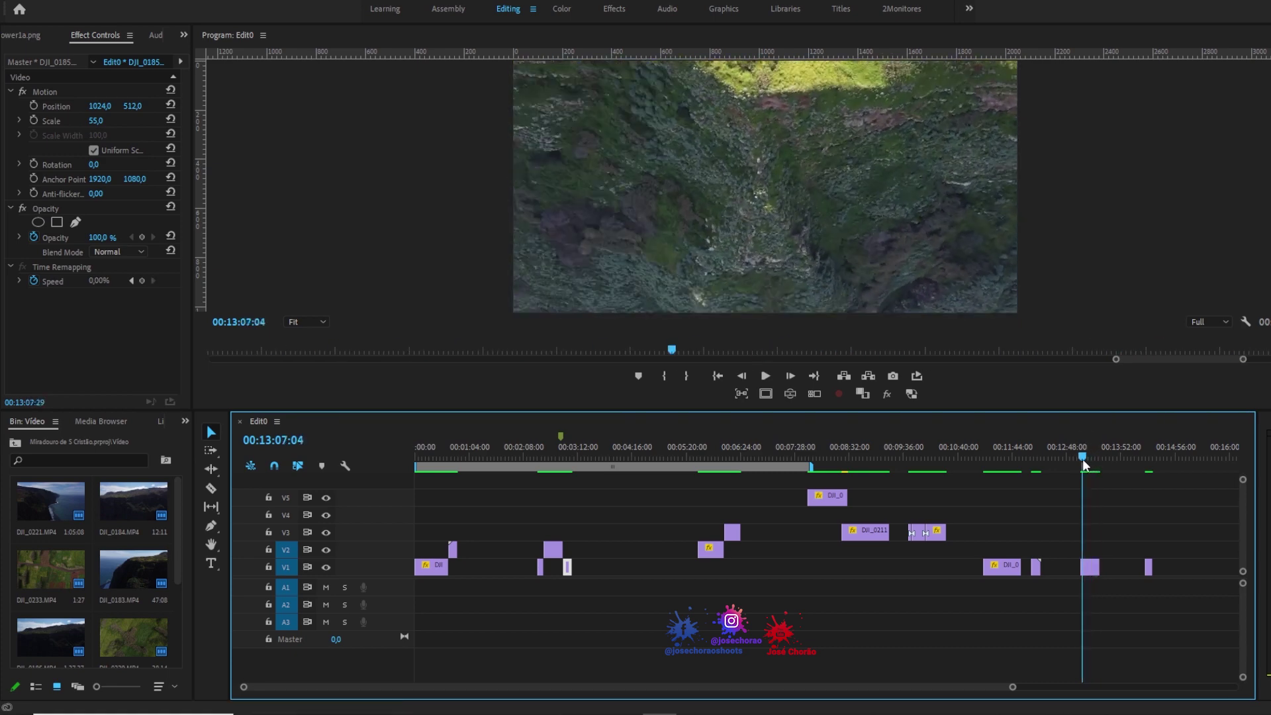
left_click_drag(1091, 568, 1169, 566)
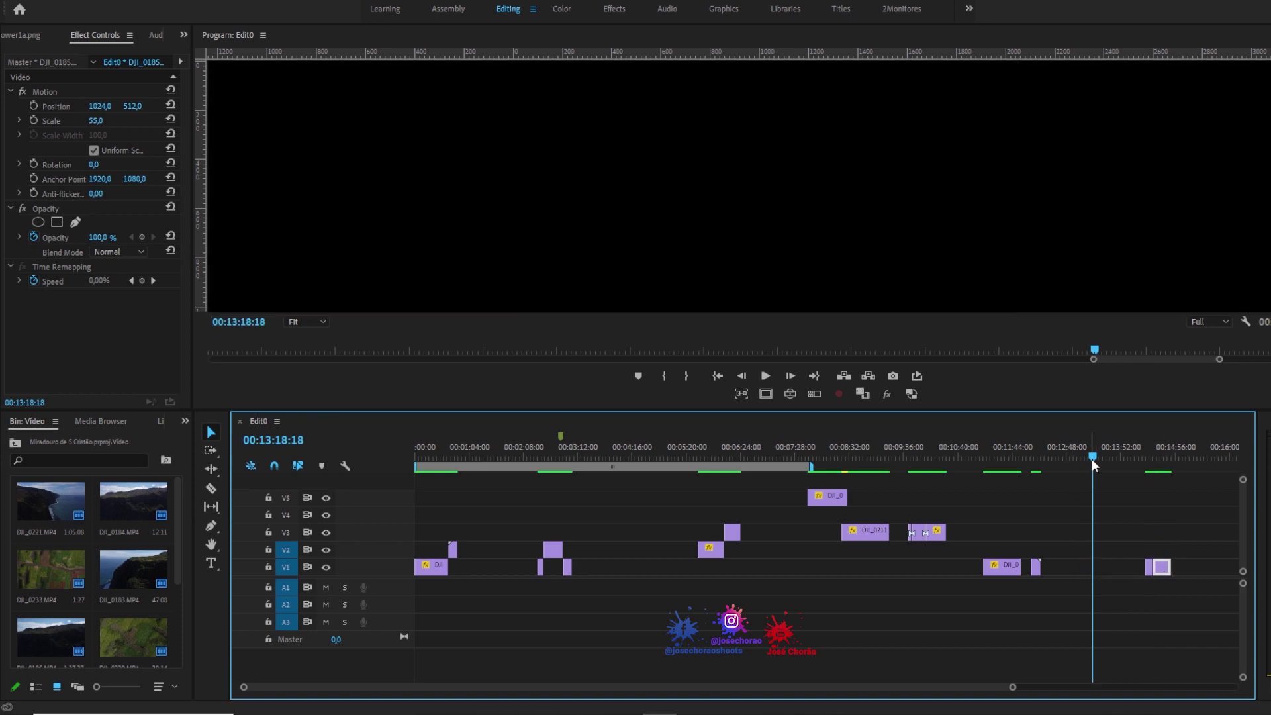
left_click_drag(1091, 458, 1032, 473)
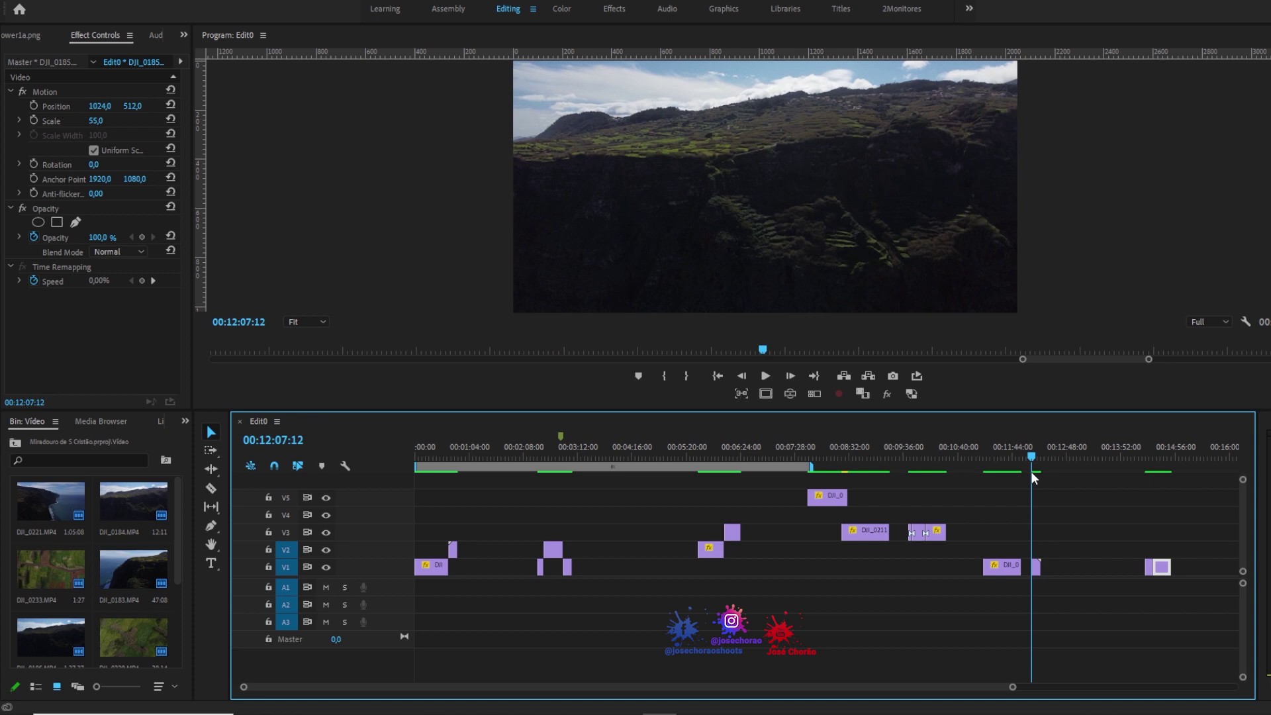
key("space")
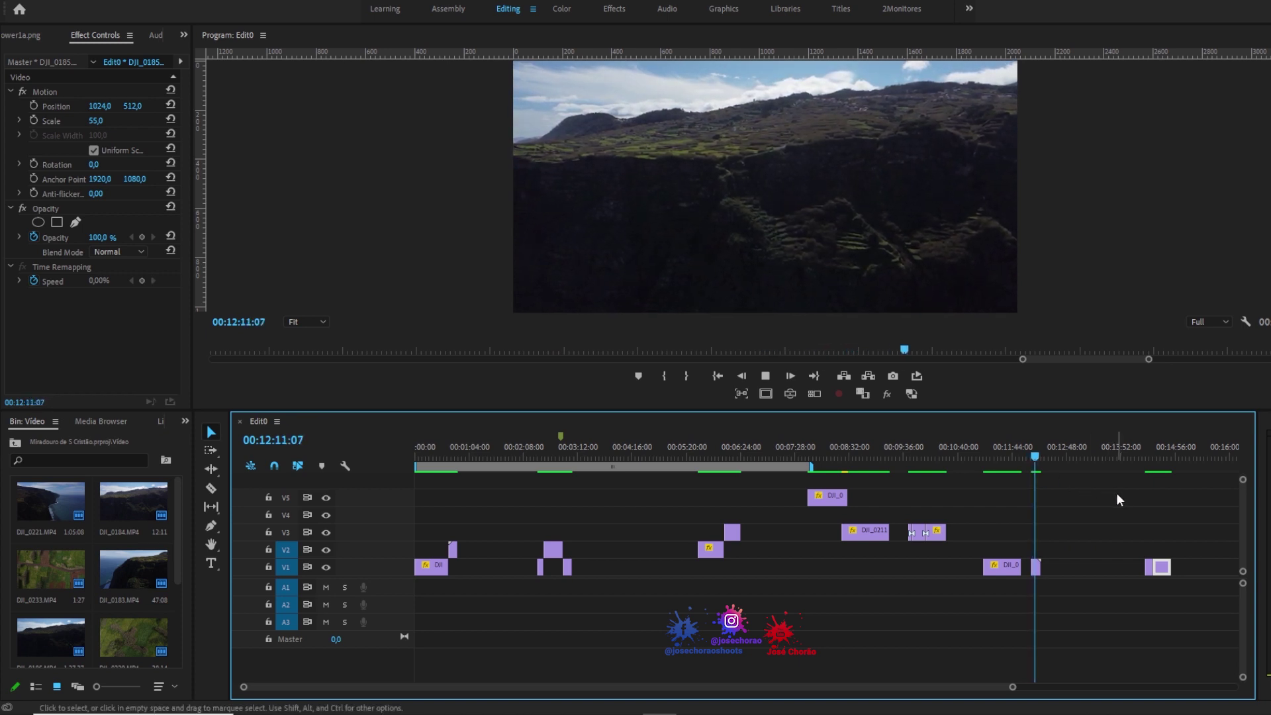
key("space")
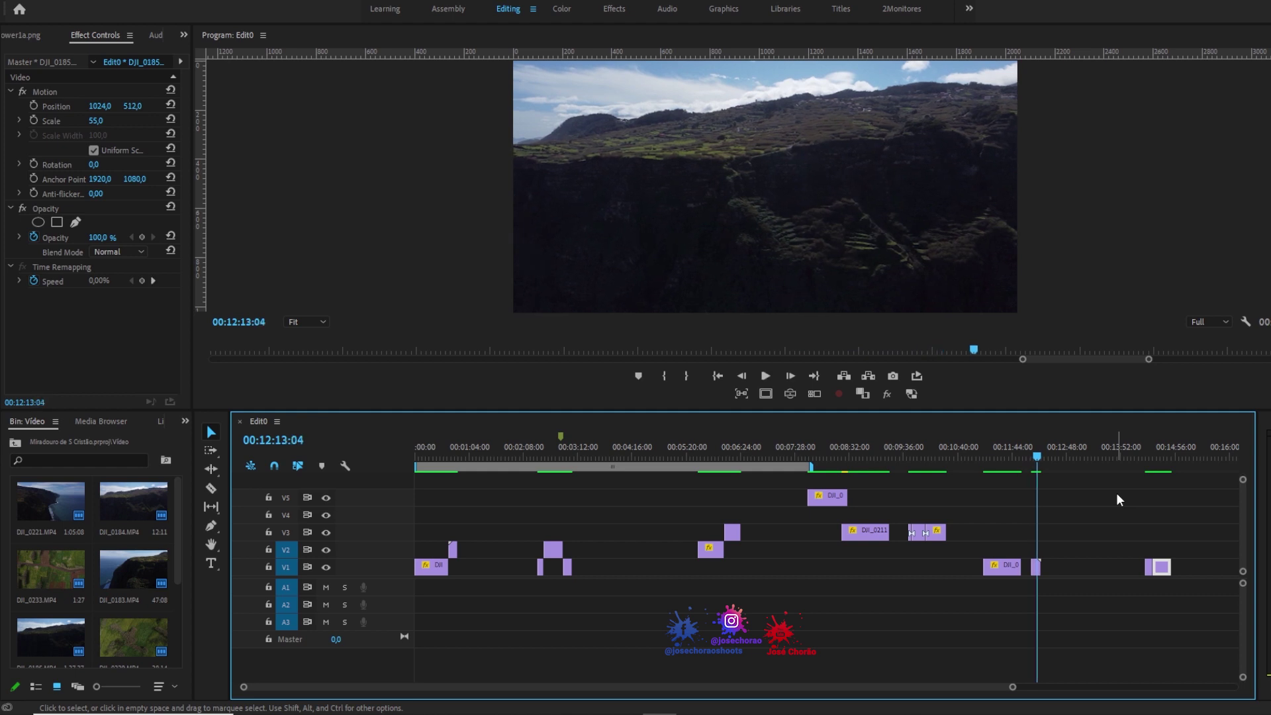
left_click_drag(1034, 456, 981, 467)
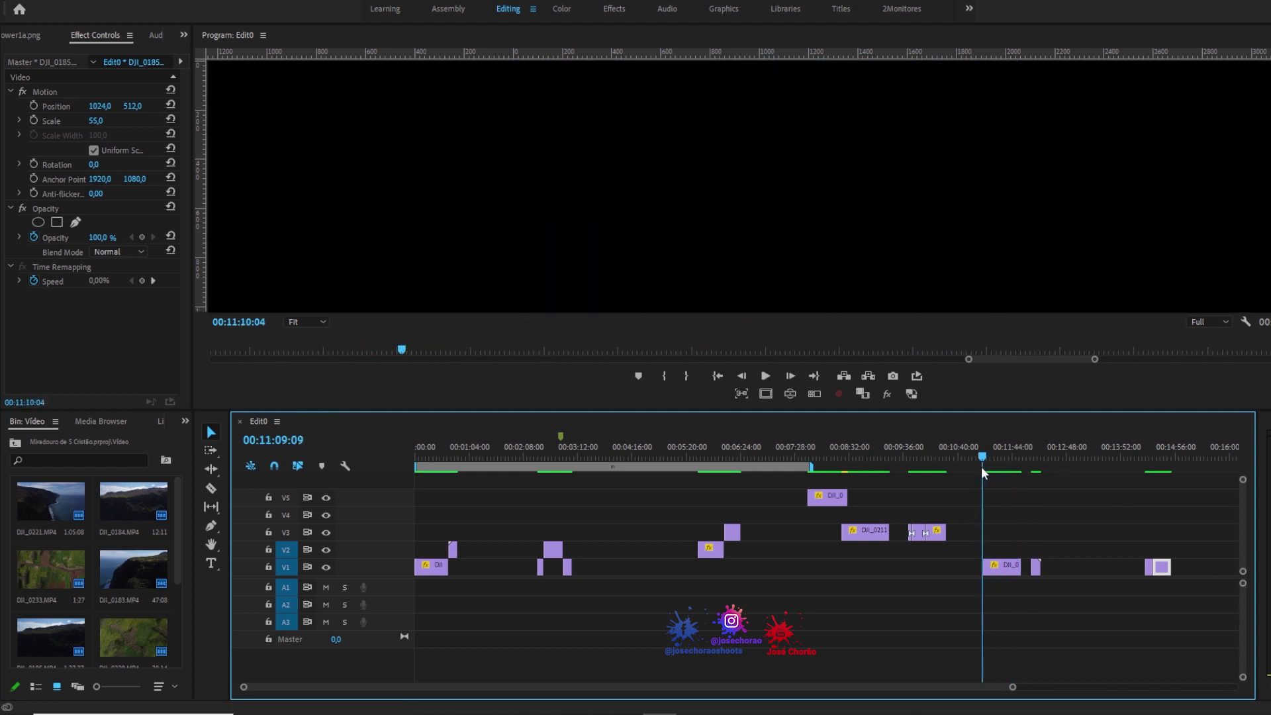
key("space")
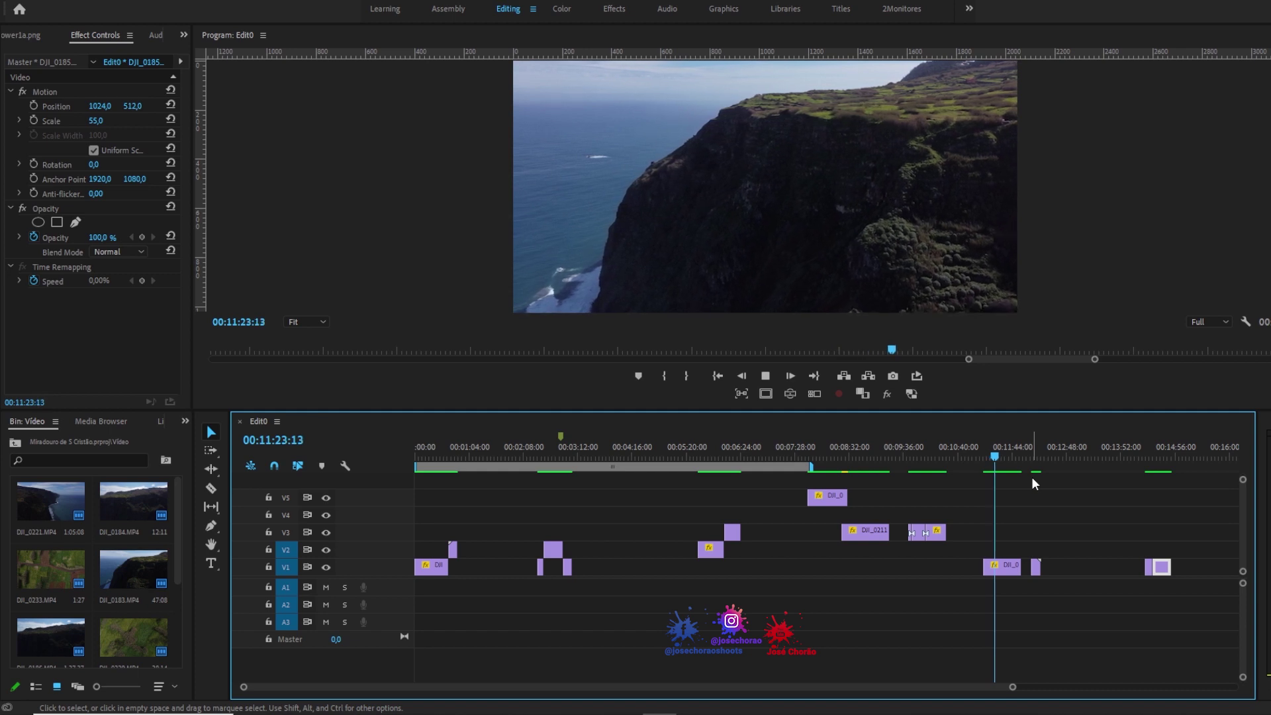
key("space")
Move the short V2 clip to V3 near 00:03:12 and DJI_0 from V1's end to V2, then play from 00:00:31
left_click_drag(454, 548, 451, 549)
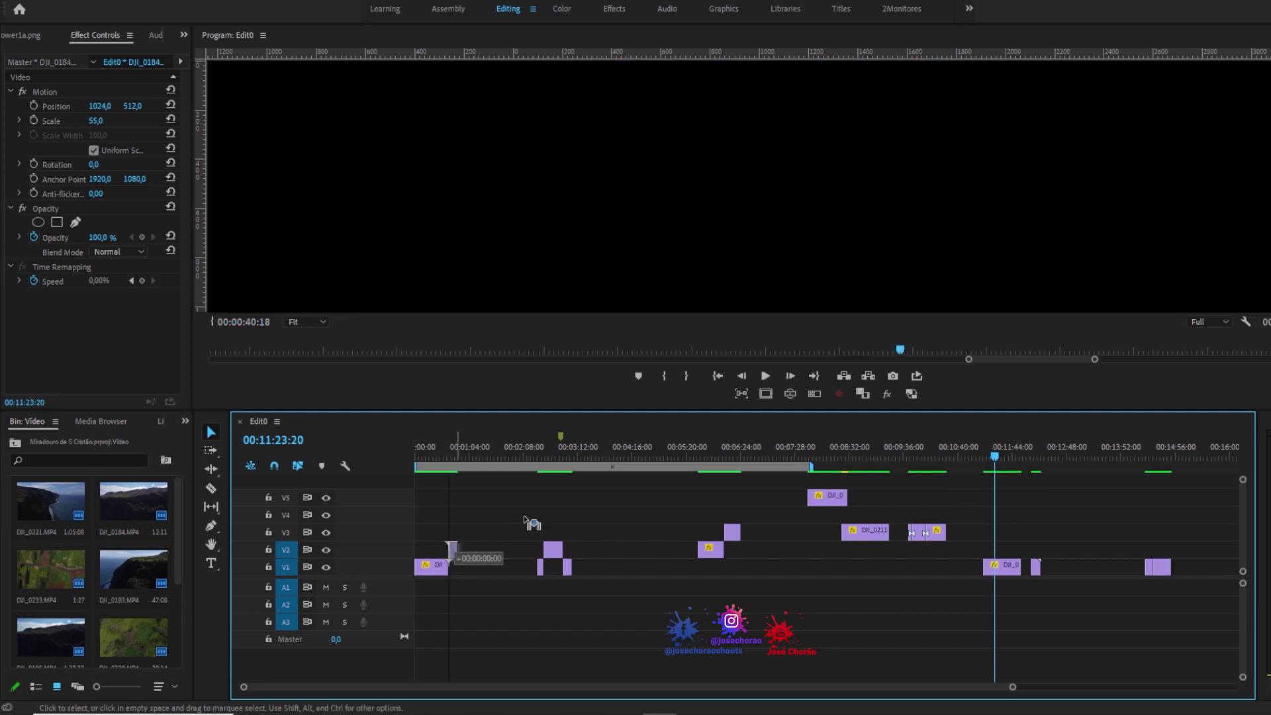
left_click_drag(530, 523, 568, 531)
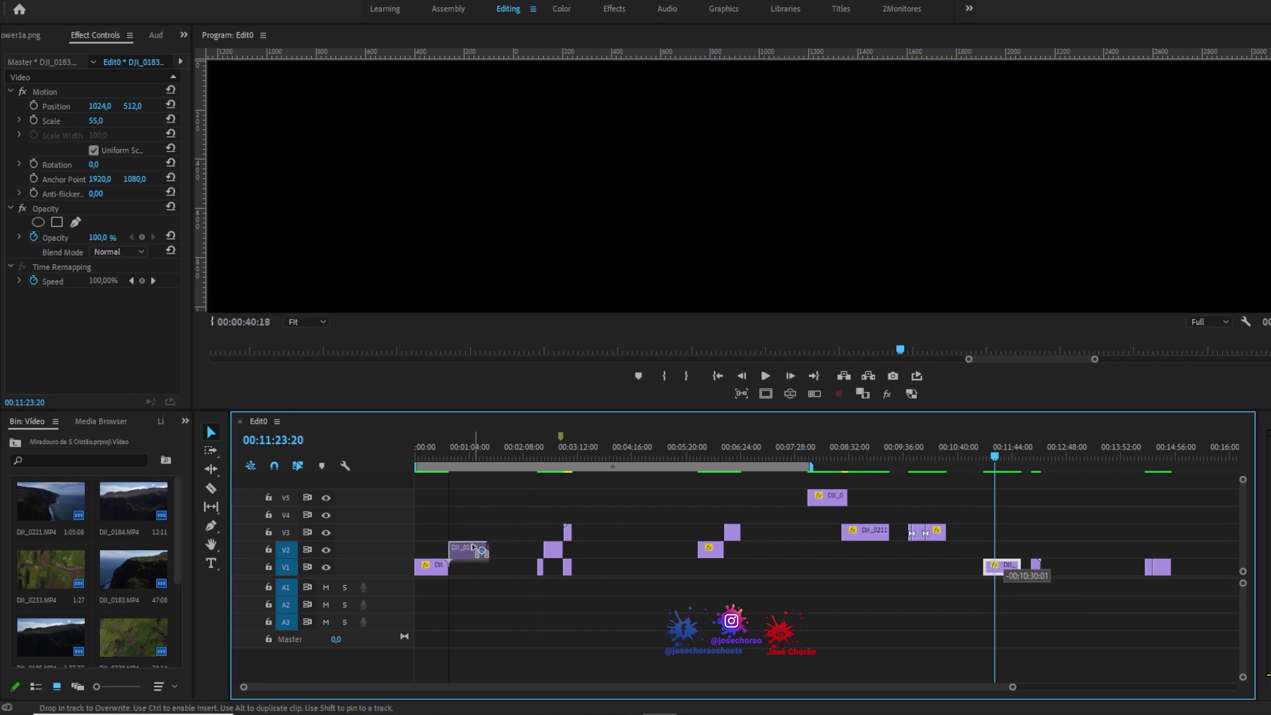
left_click_drag(1005, 577, 473, 549)
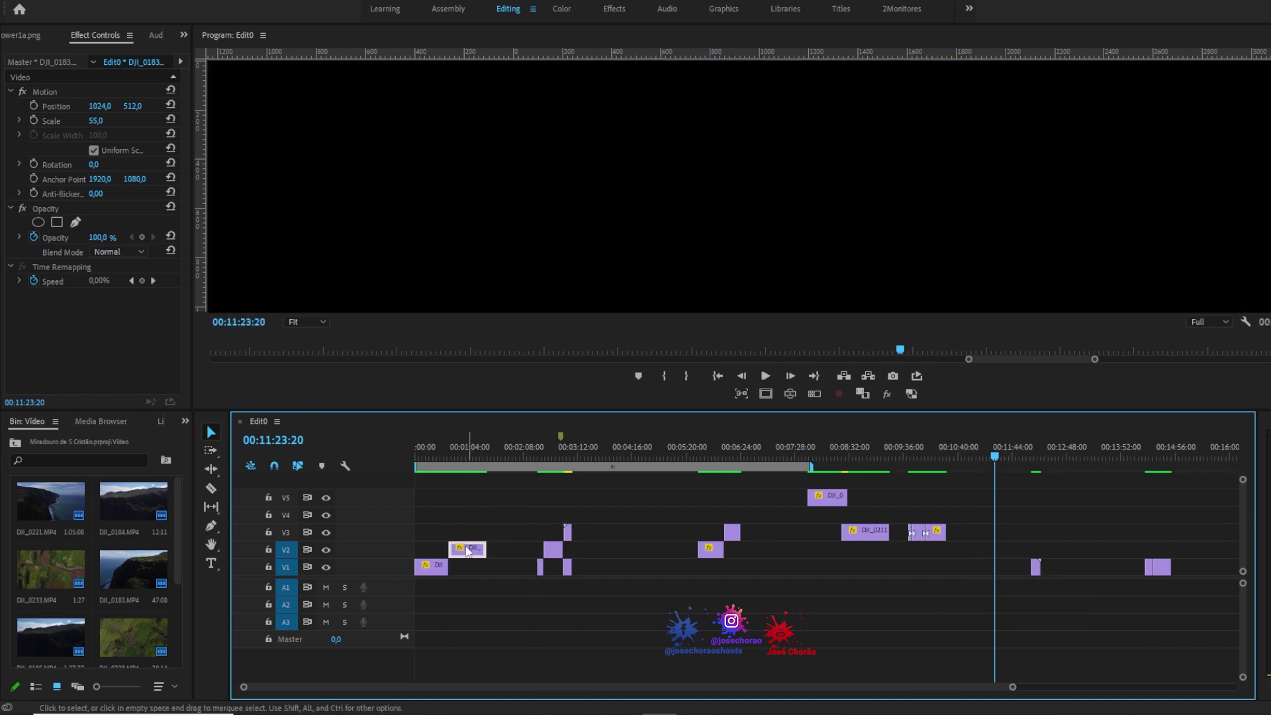
left_click(442, 460)
key("space")
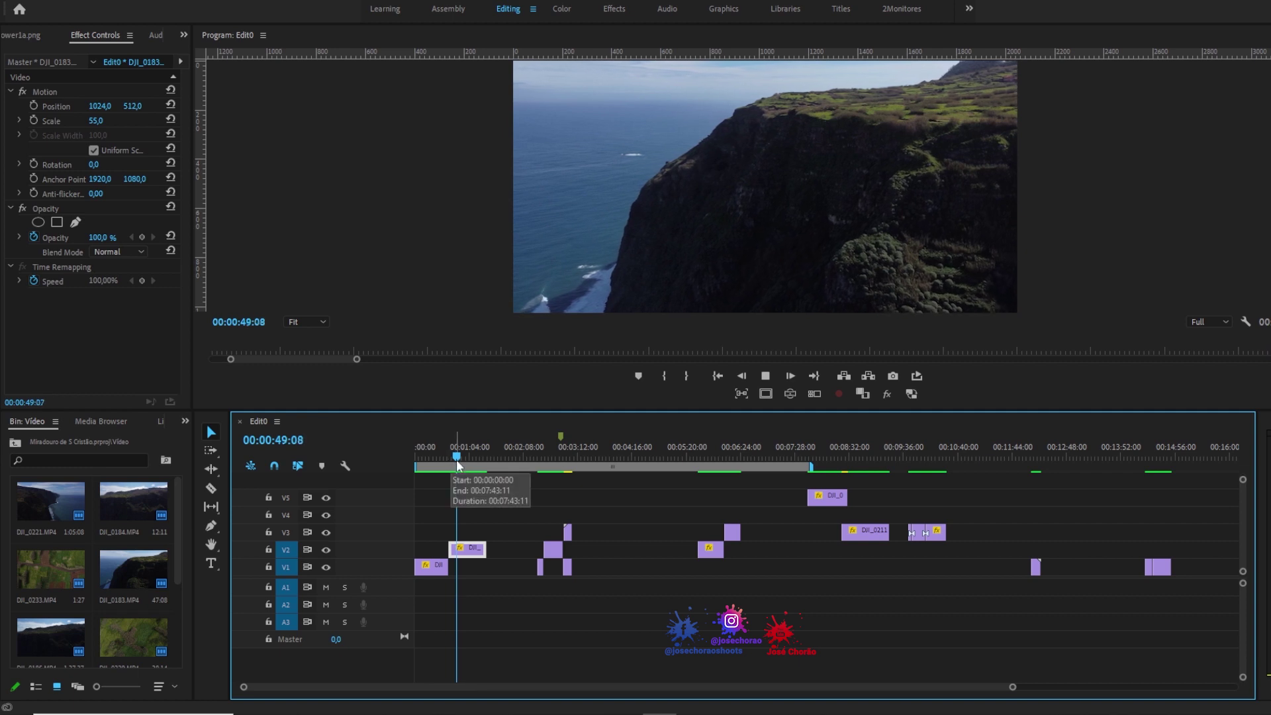
left_click_drag(457, 464, 488, 477)
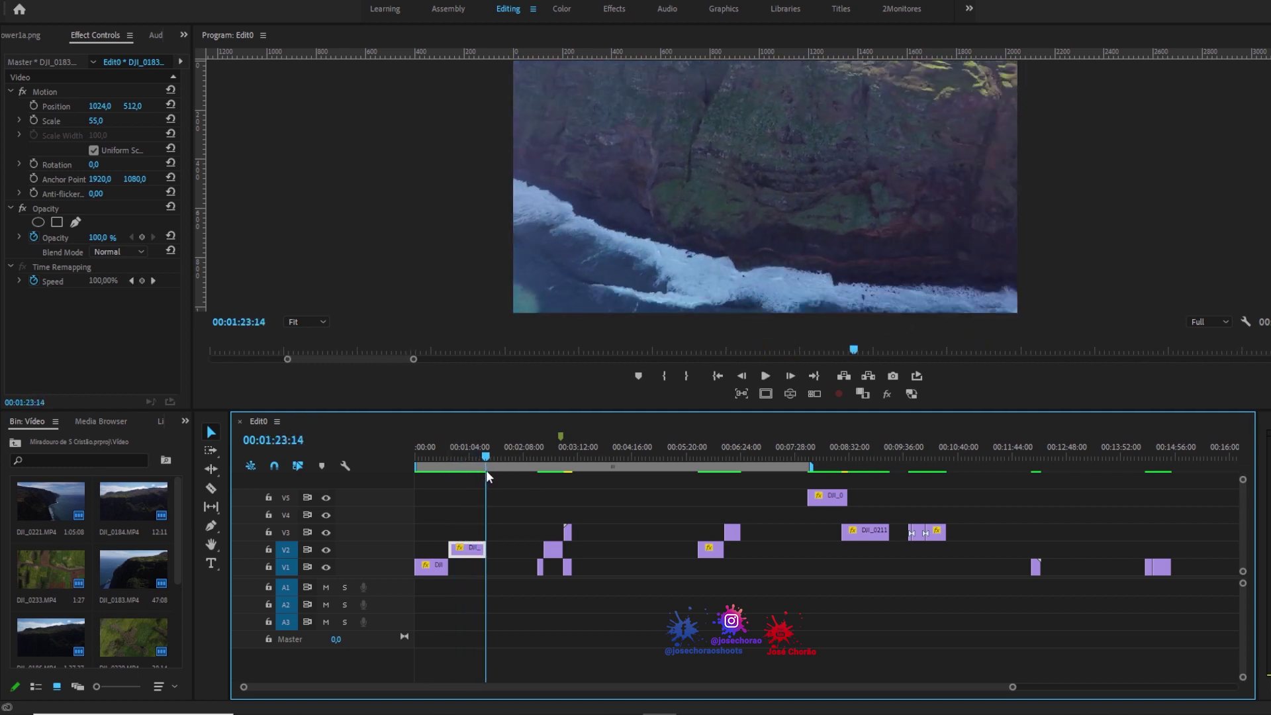
left_click_drag(487, 472, 459, 468)
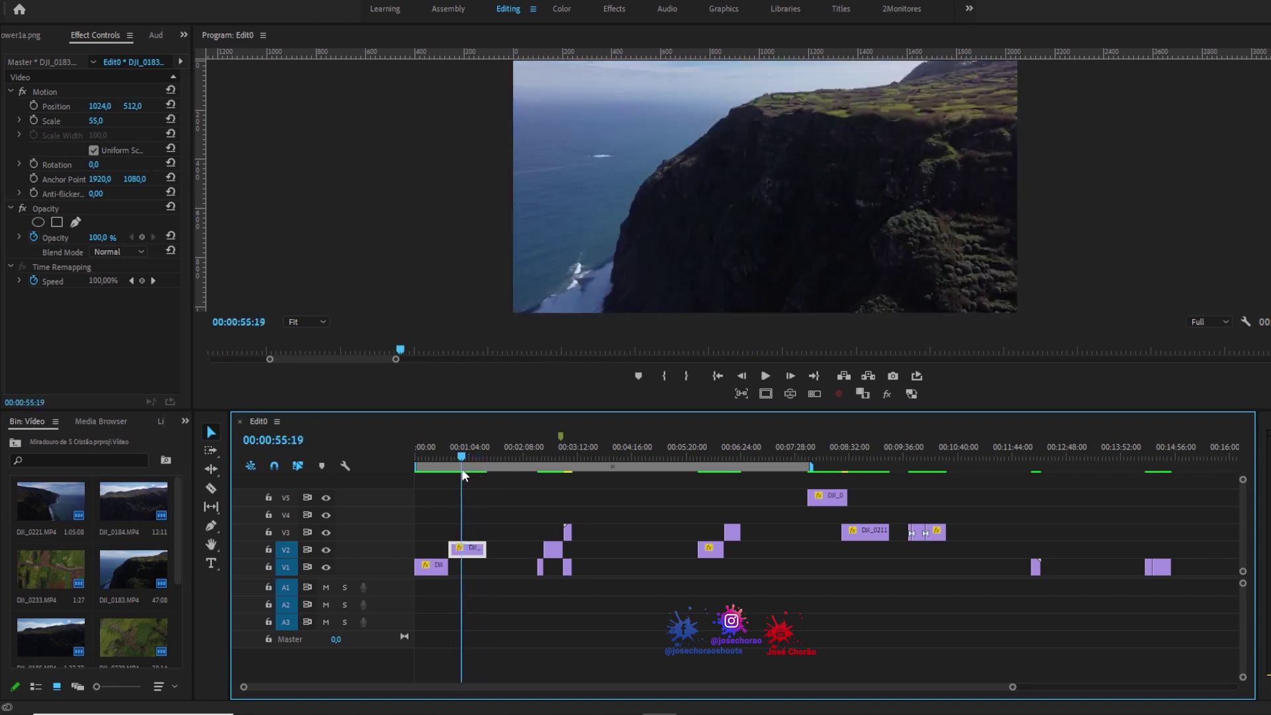
left_click_drag(458, 469, 450, 469)
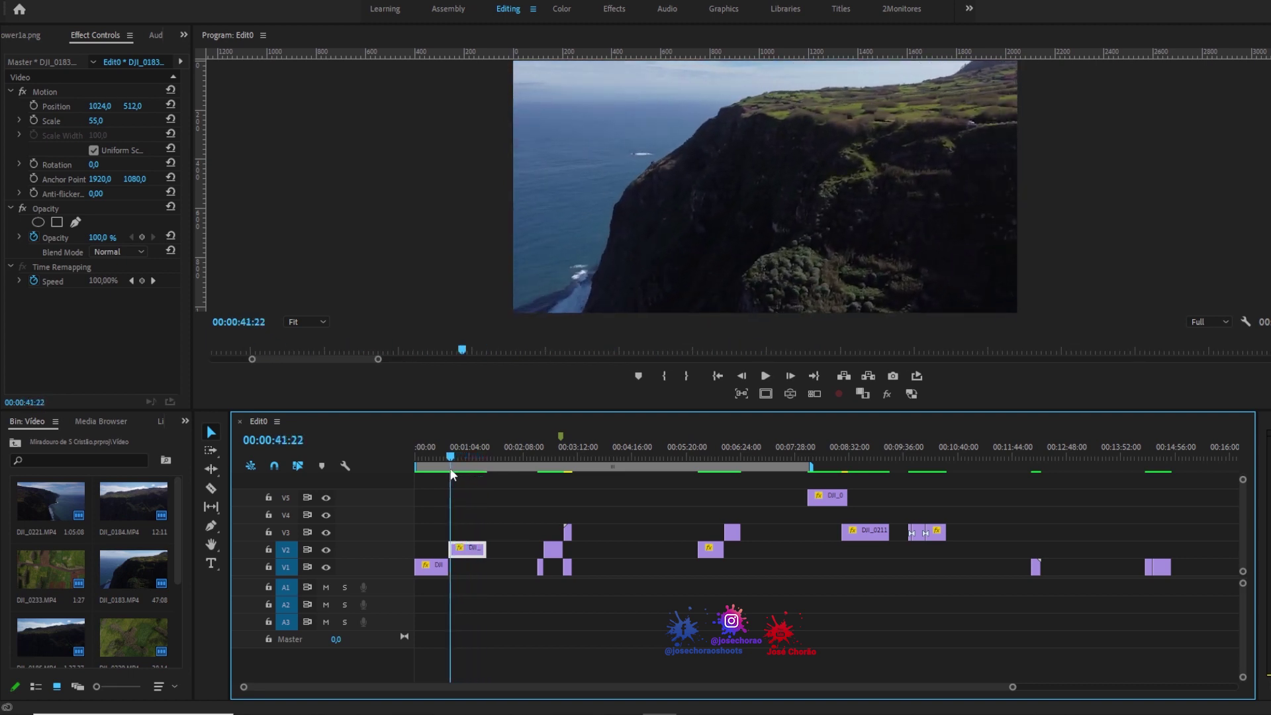
left_click(481, 485)
key("space")
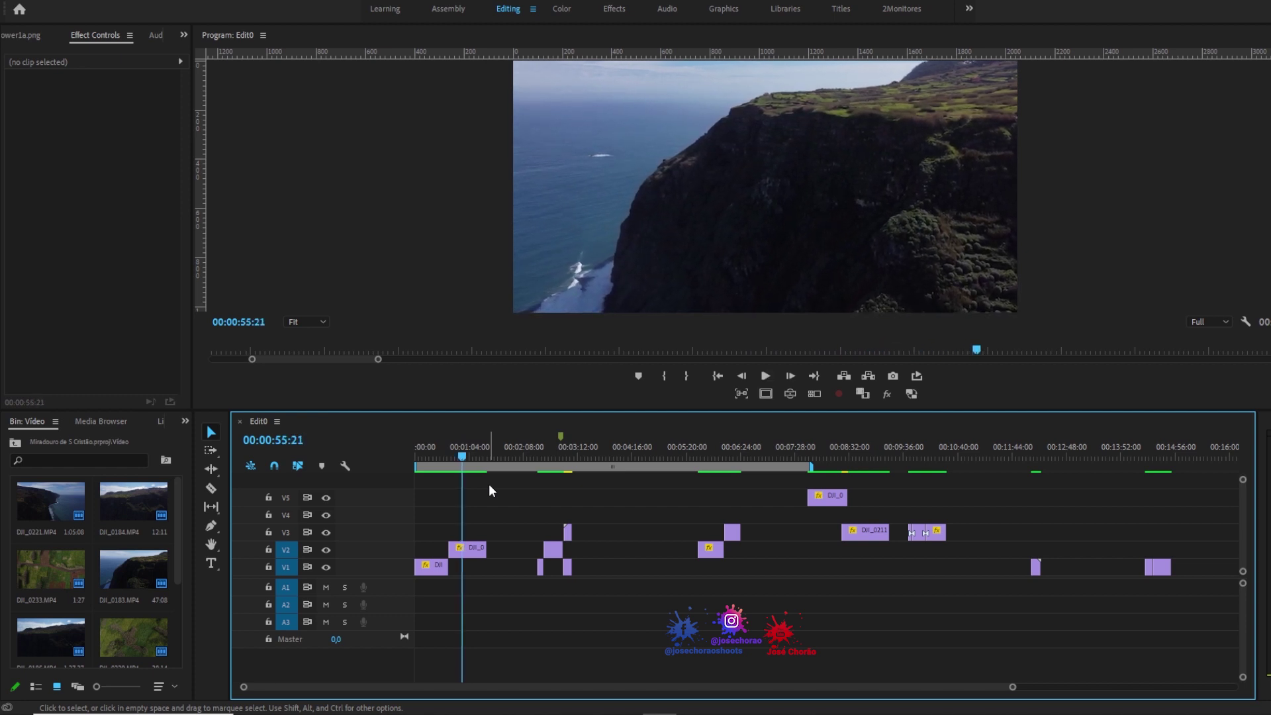
Cut the V2 clip at the playhead, moving one piece to about 00:12:48 and the other to V3 near 00:03:40
key("c")
left_click(468, 550)
key("v")
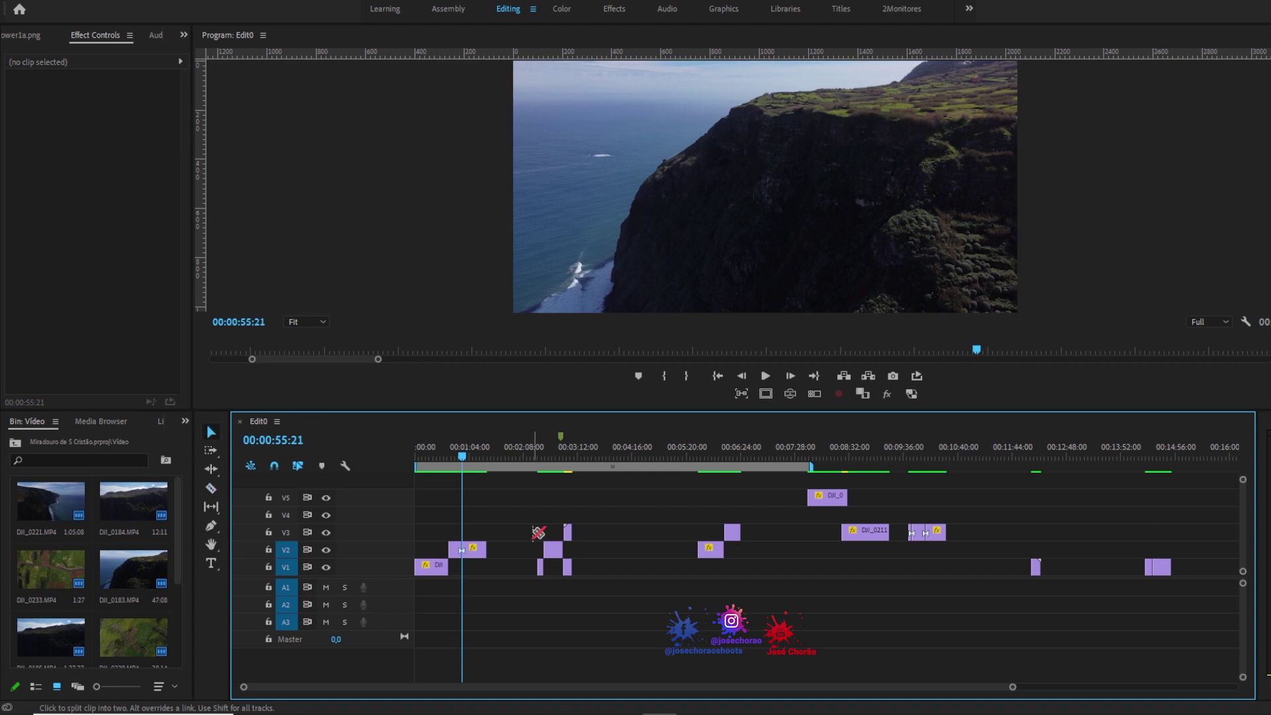
mouse_move(476, 548)
left_mouse_down()
mouse_move(1080, 568)
mouse_move(1063, 550)
left_mouse_up()
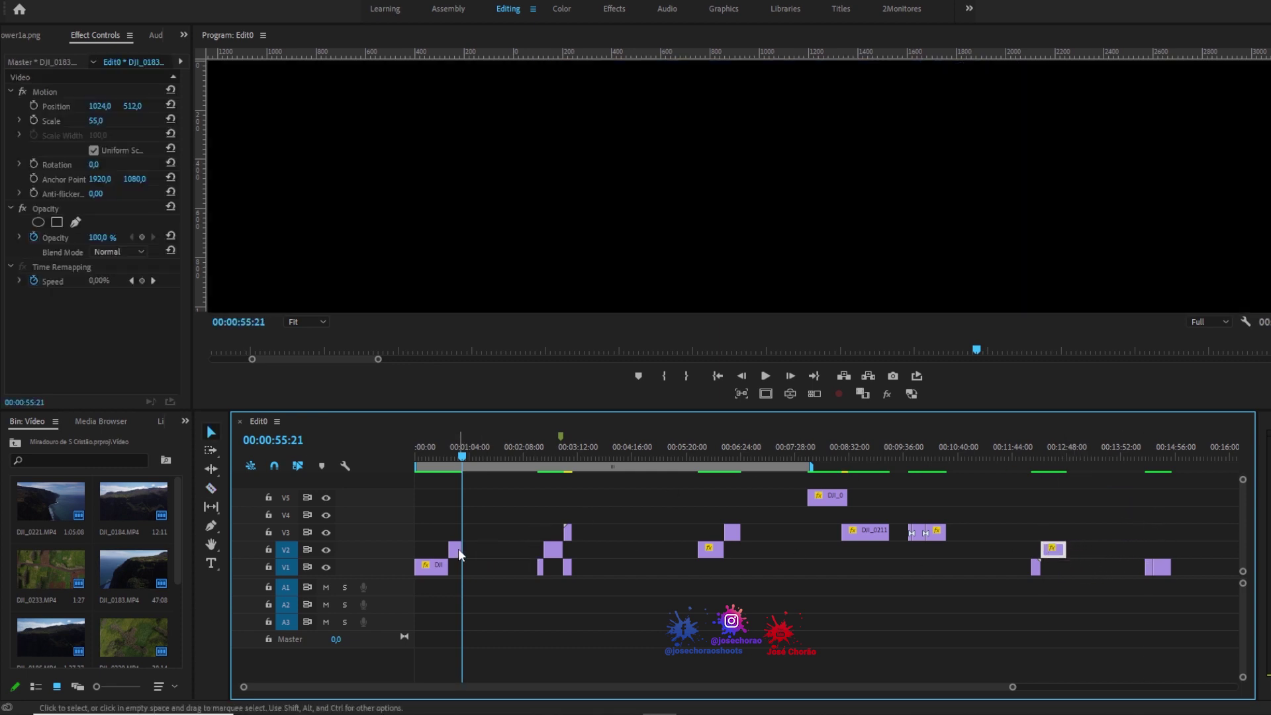
left_click_drag(458, 548, 615, 531)
Drag the short clips on V1–V3 from around 00:02:30 closer to the start and play from 00:00:36
mouse_move(811, 460)
left_mouse_down()
mouse_move(830, 470)
mouse_move(443, 464)
left_mouse_up()
left_click_drag(449, 466, 491, 470)
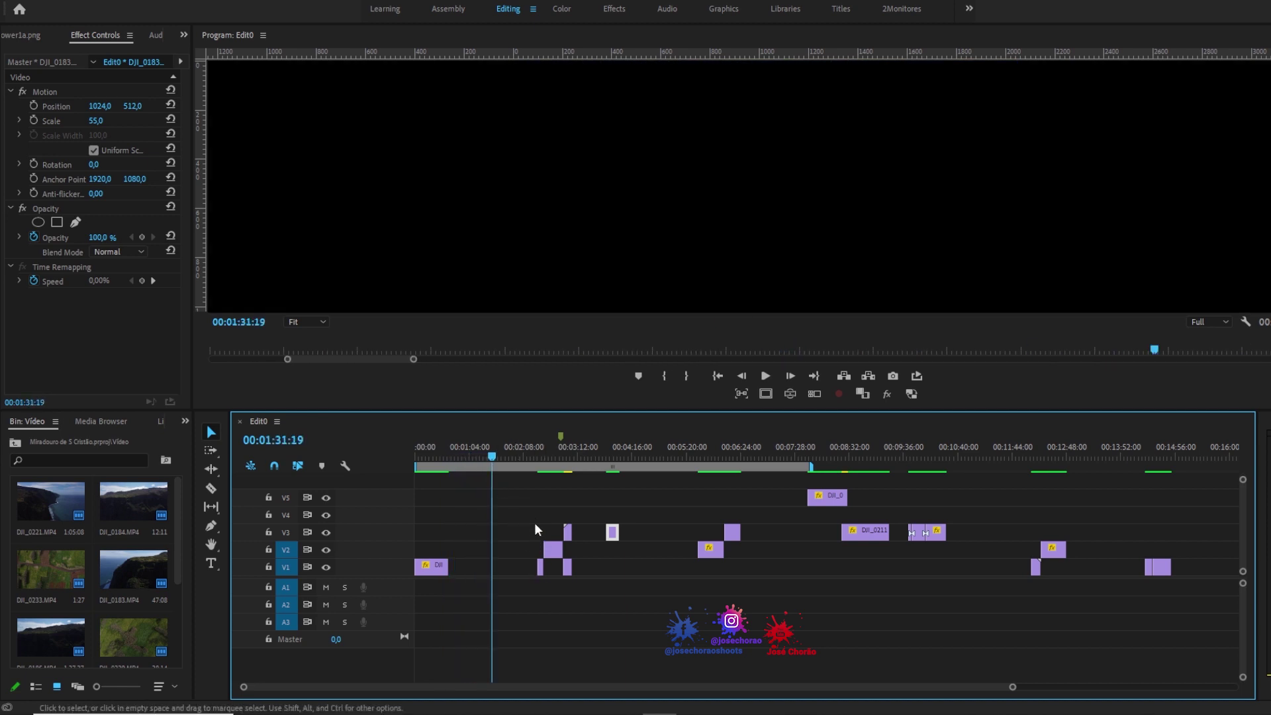
mouse_move(535, 515)
left_mouse_down()
mouse_move(589, 599)
mouse_move(449, 507)
left_mouse_up()
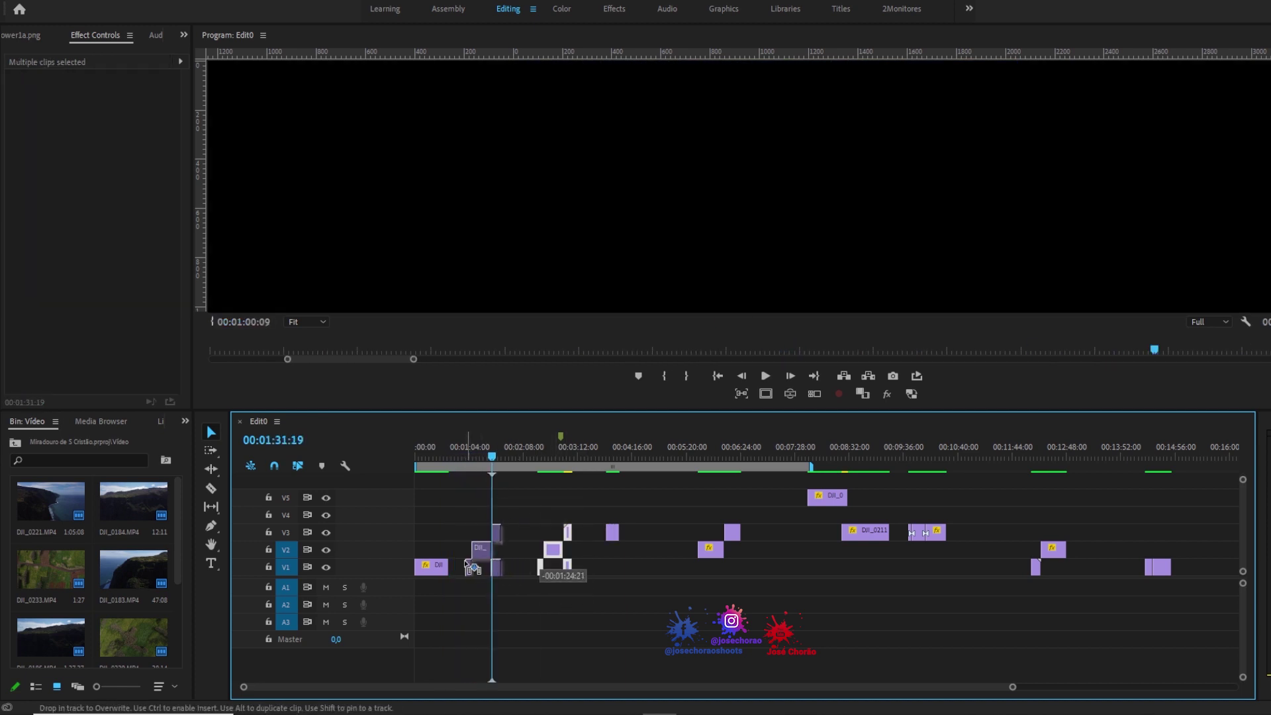
left_click(447, 506)
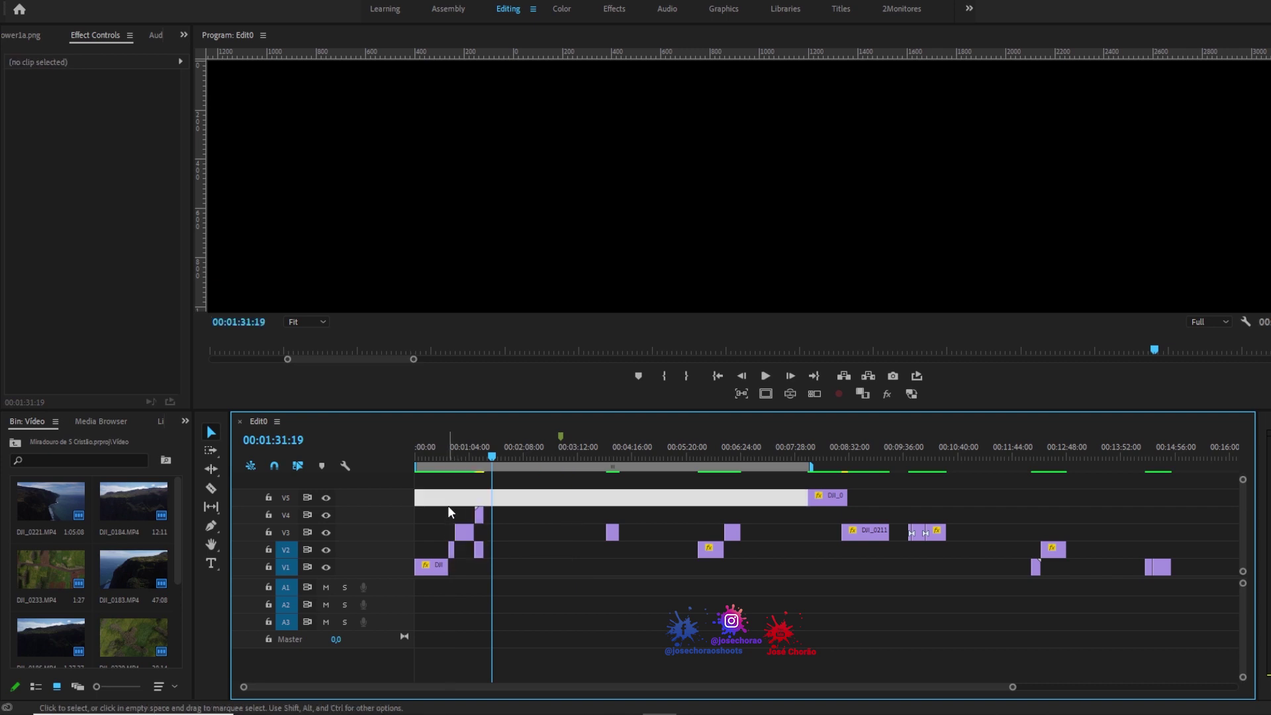
left_click(448, 458)
key("space")
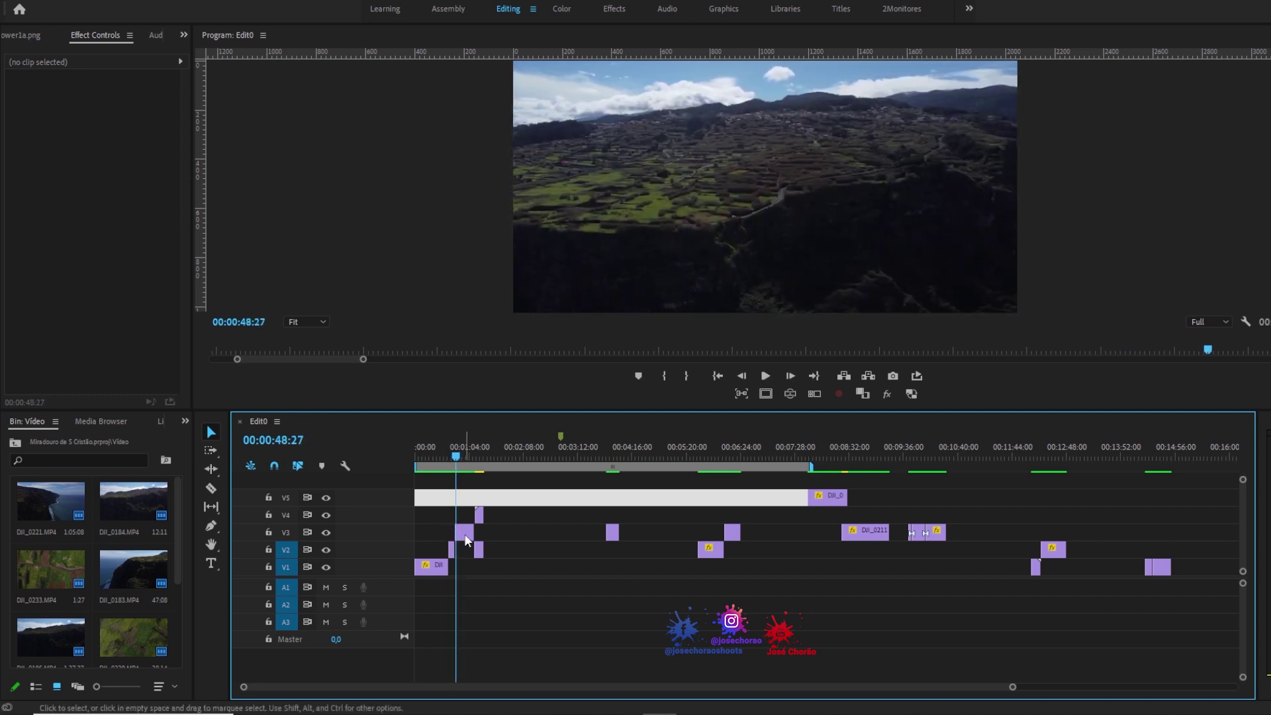
Move the V3 clip to V1 near 00:11:44 and the small V2 clip right after DJI_0221
left_click_drag(466, 540, 821, 574)
left_click_drag(985, 562, 992, 565)
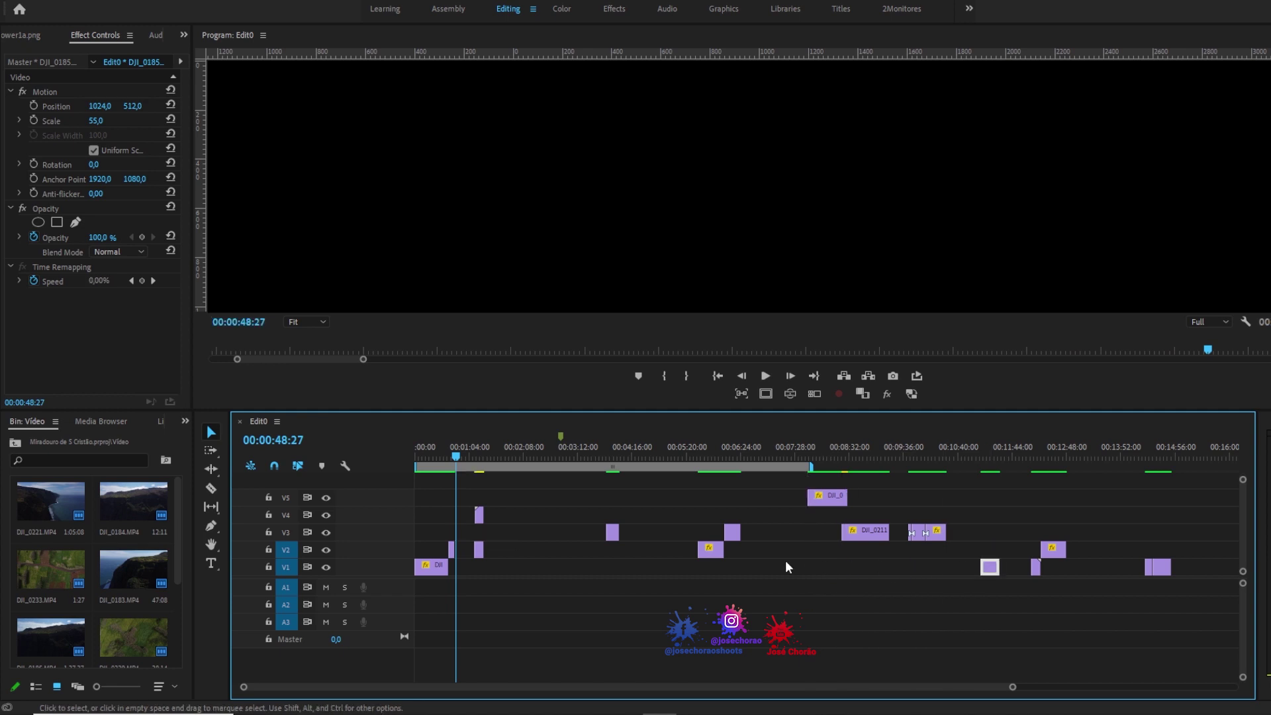
left_click_drag(479, 555, 462, 569)
key("space")
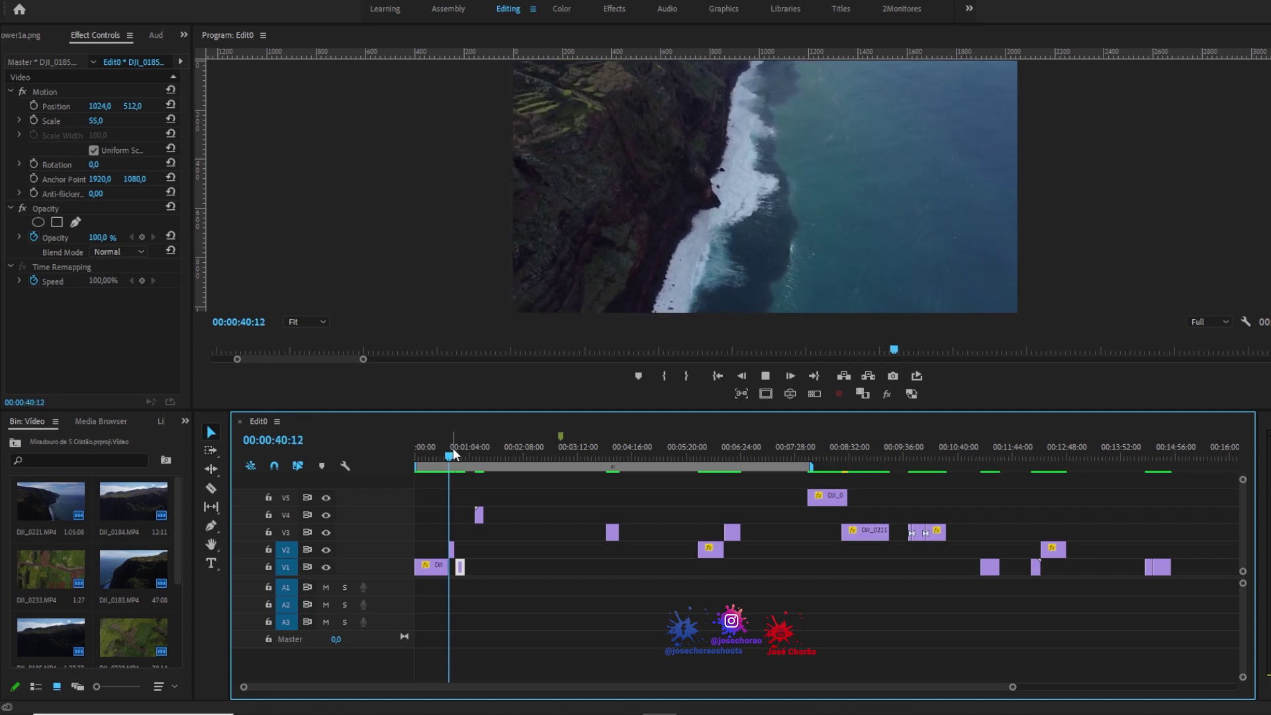
key("space")
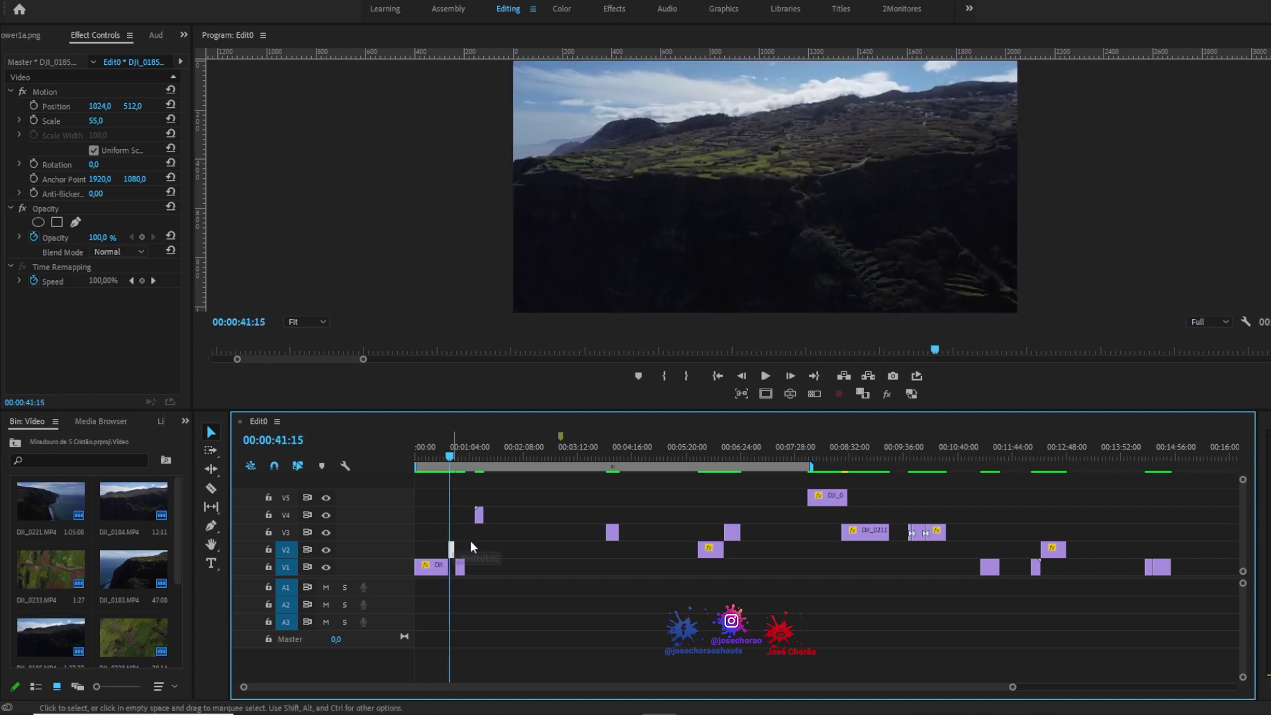
mouse_move(452, 555)
left_mouse_down()
mouse_move(513, 555)
mouse_move(455, 558)
left_mouse_up()
Zoom the timeline in, nudge the V2 clip left and preview from about 00:00:37
left_click(447, 451)
key("=")
key("=")
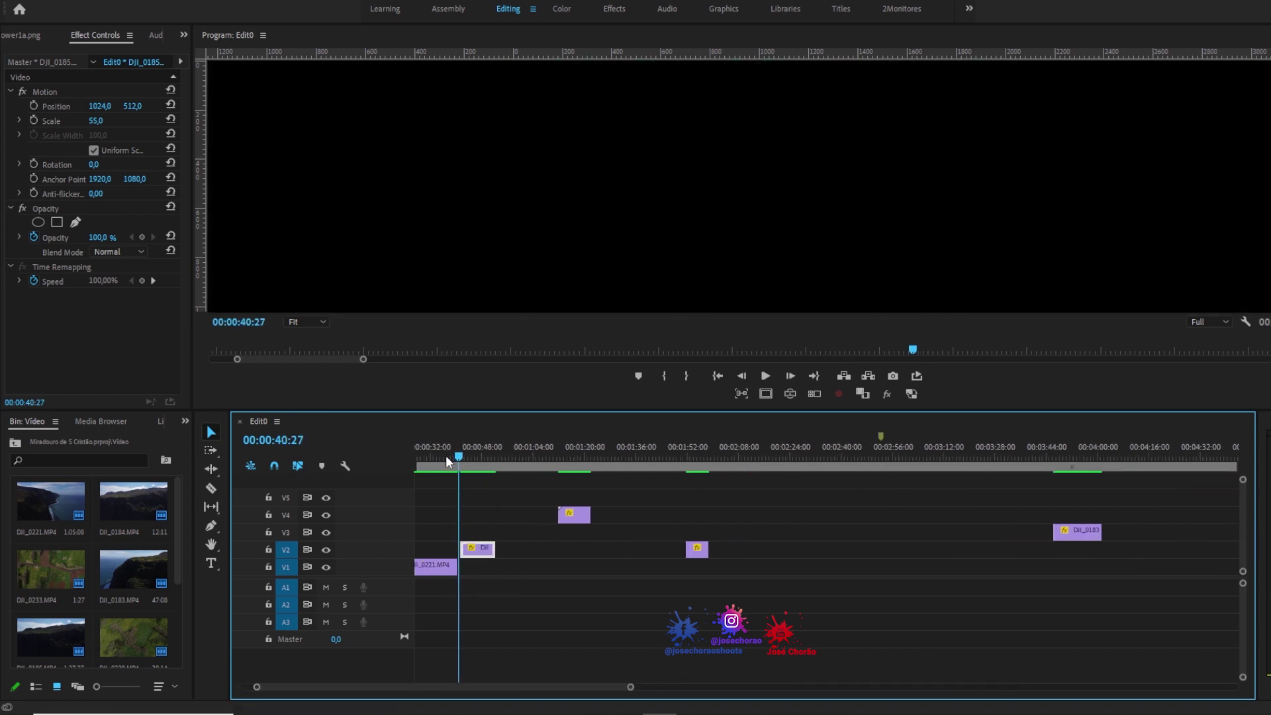
left_click_drag(482, 556, 478, 556)
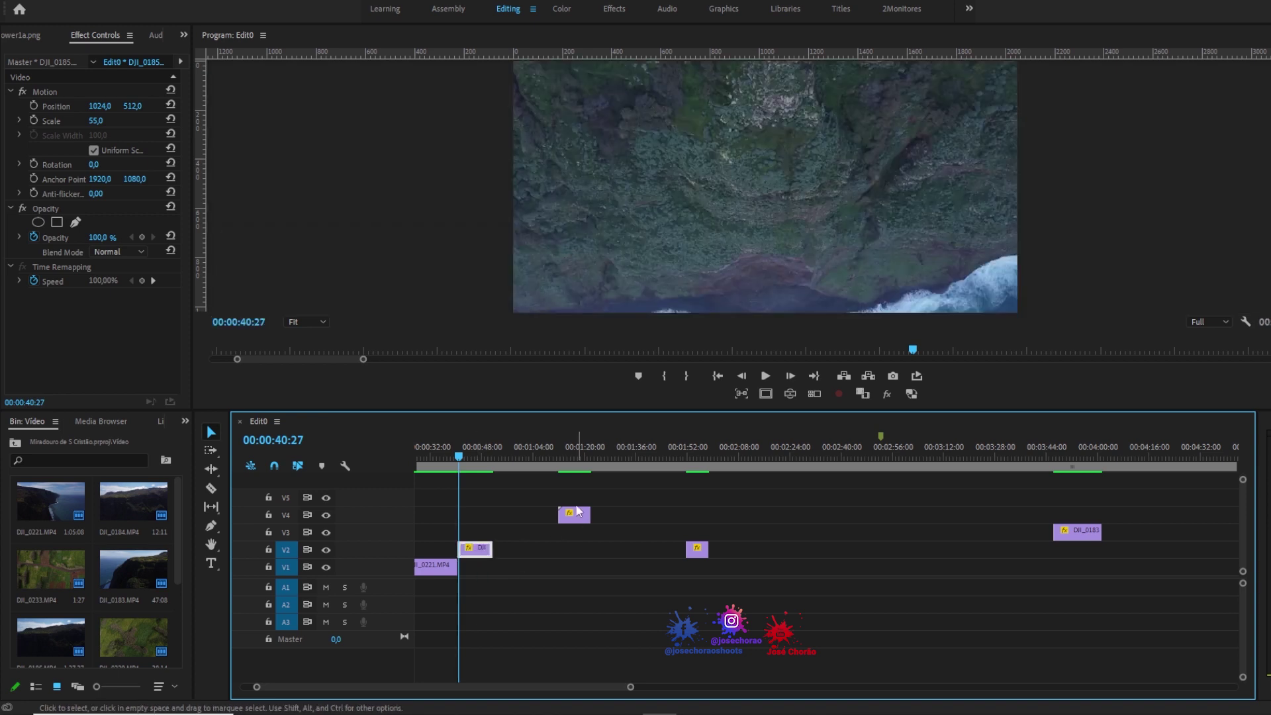
left_click_drag(567, 460, 448, 489)
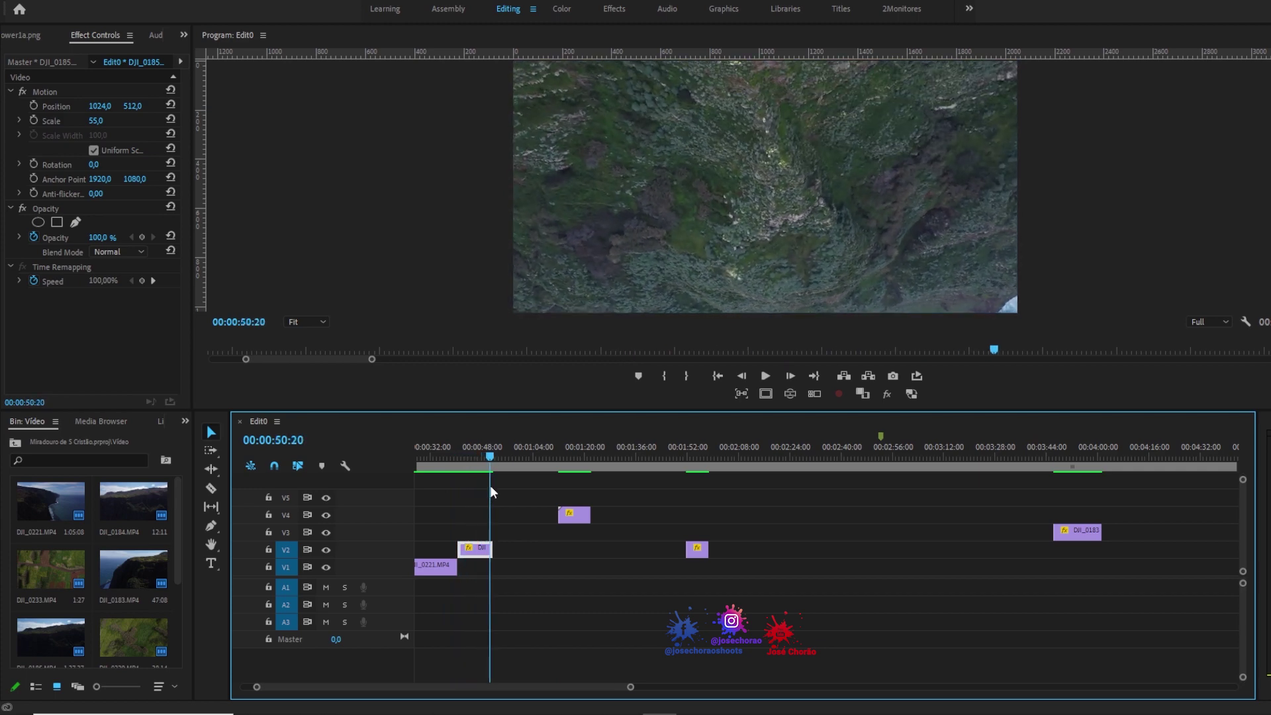
key("space")
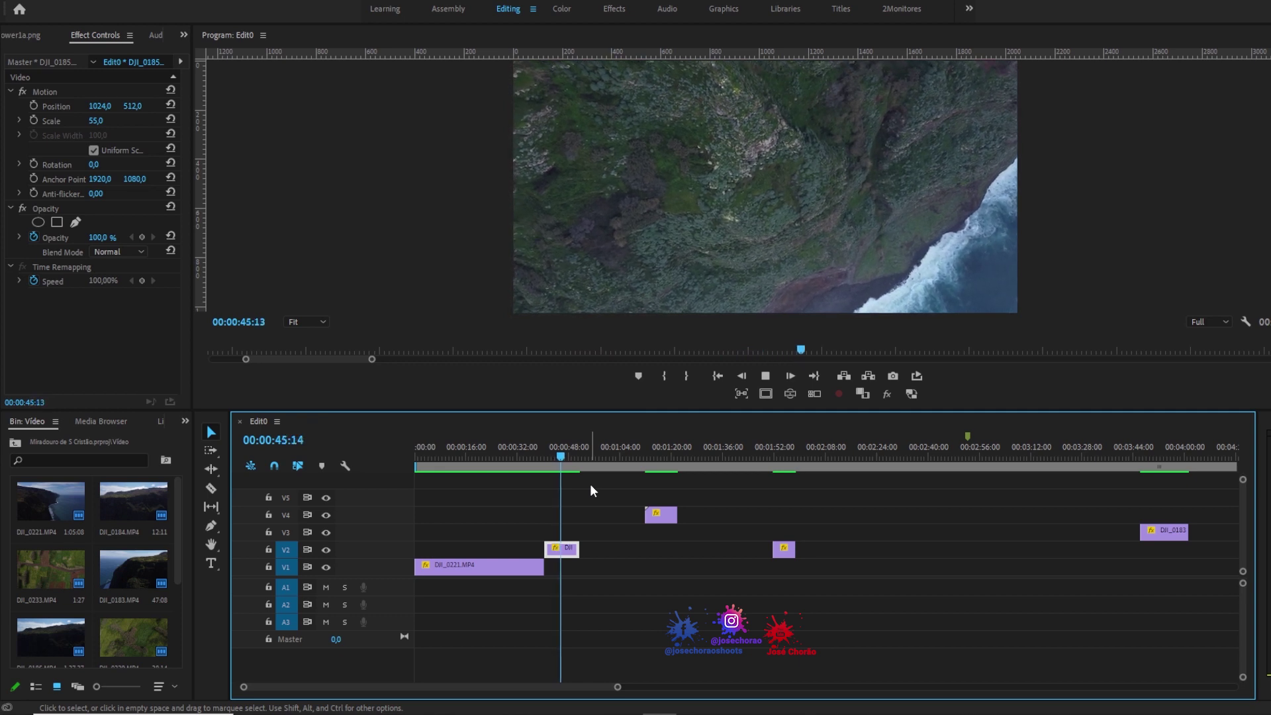
key("space")
Shuffle the small DJI clip up to V4, then back down onto V2 at the playhead
left_click(569, 561)
left_click_drag(571, 554, 875, 516)
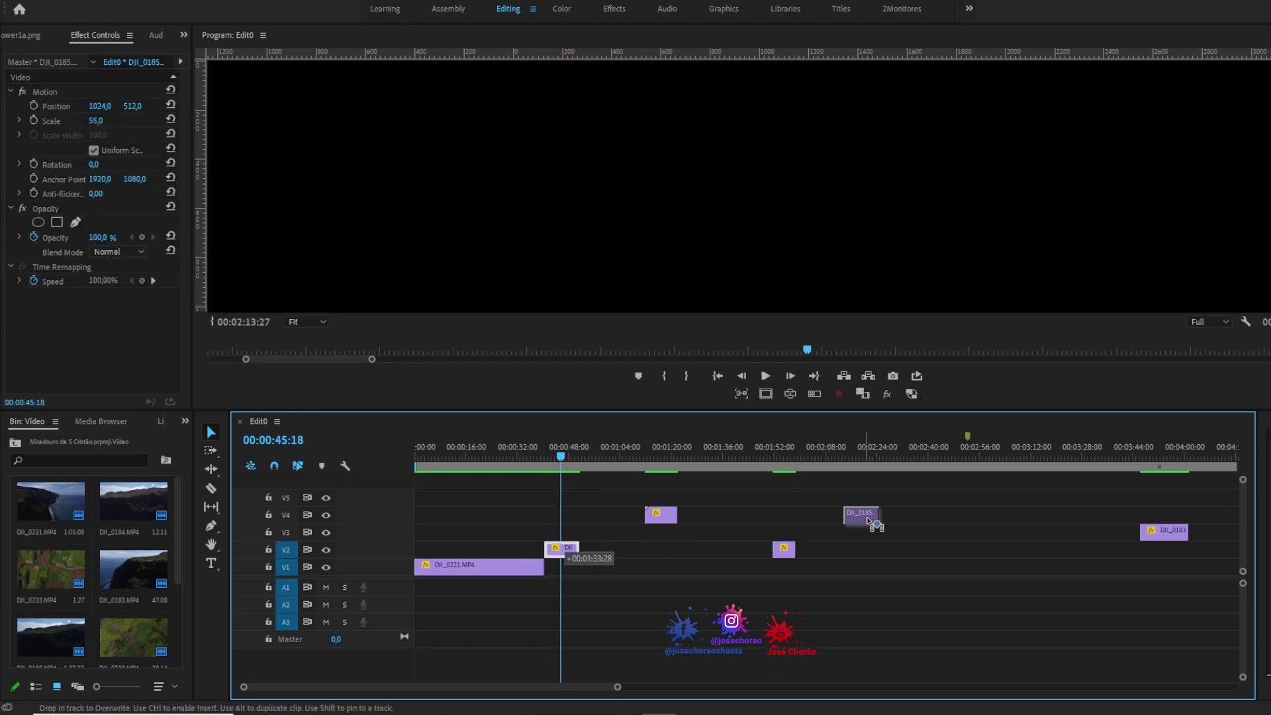
left_click_drag(667, 522, 565, 549)
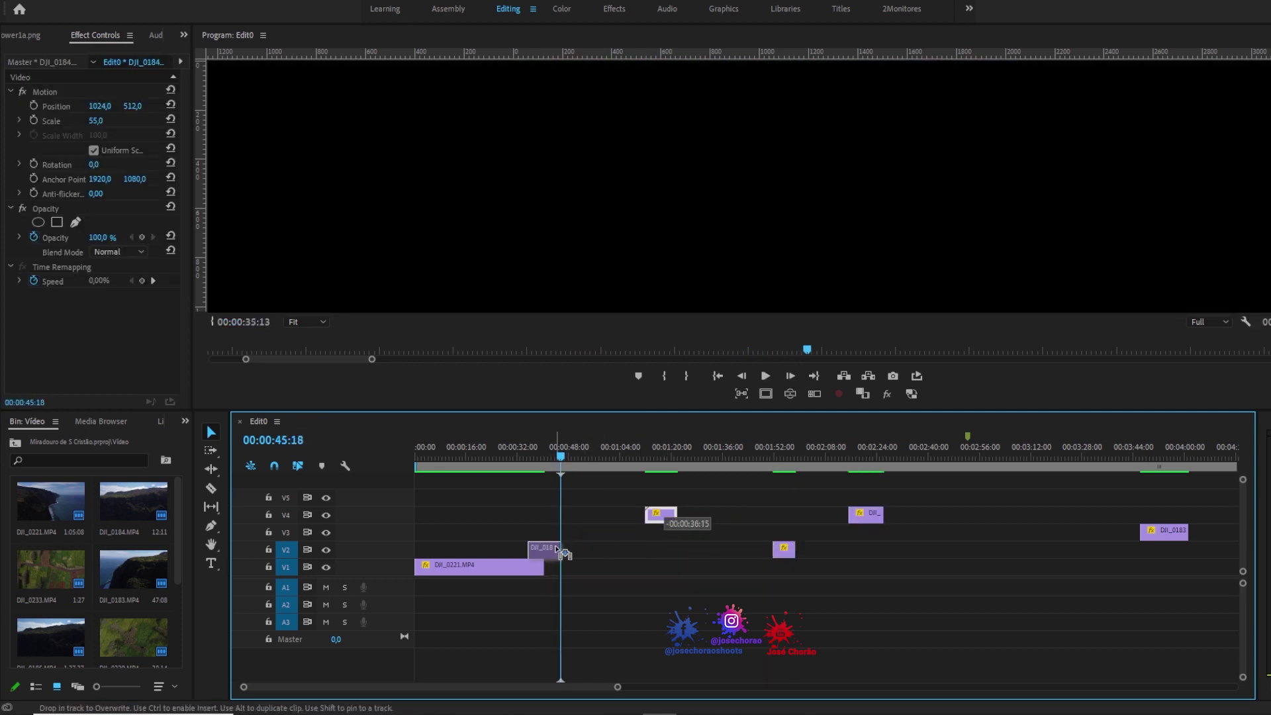
Replay the cut repeatedly from about 00:00:36 and 00:00:40 to check the transition
left_click(532, 458)
key("space")
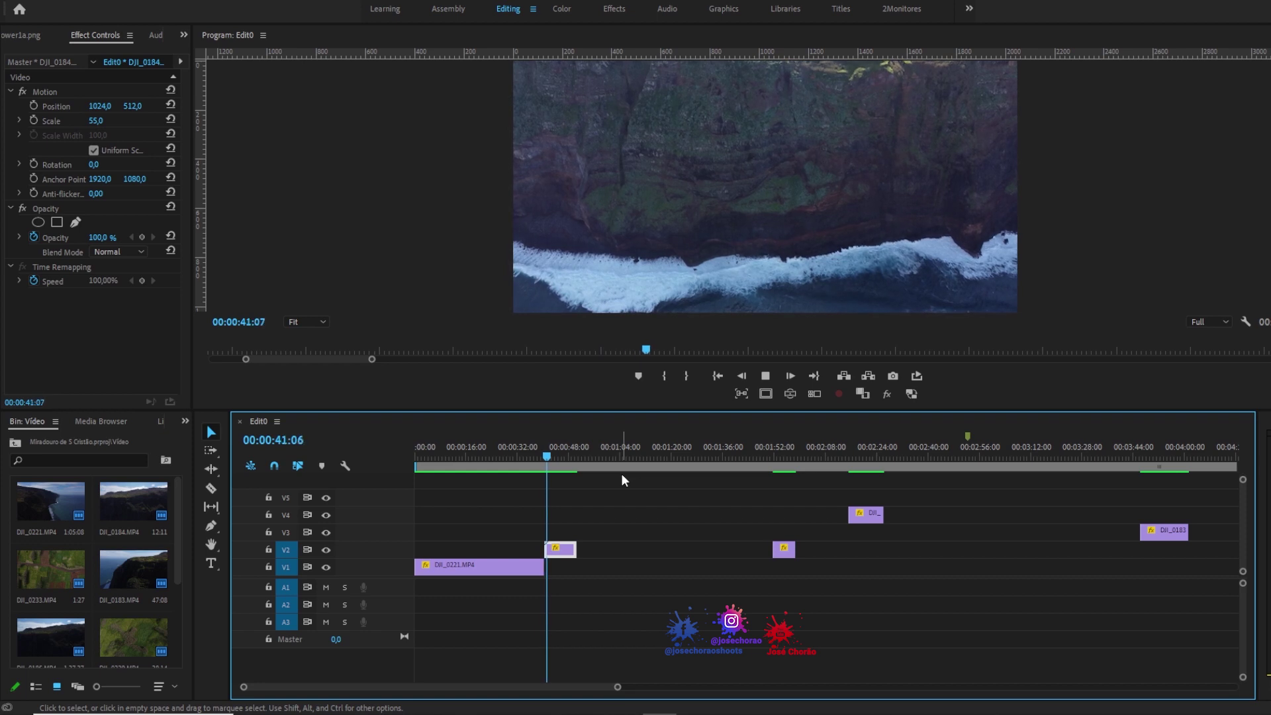
key("space")
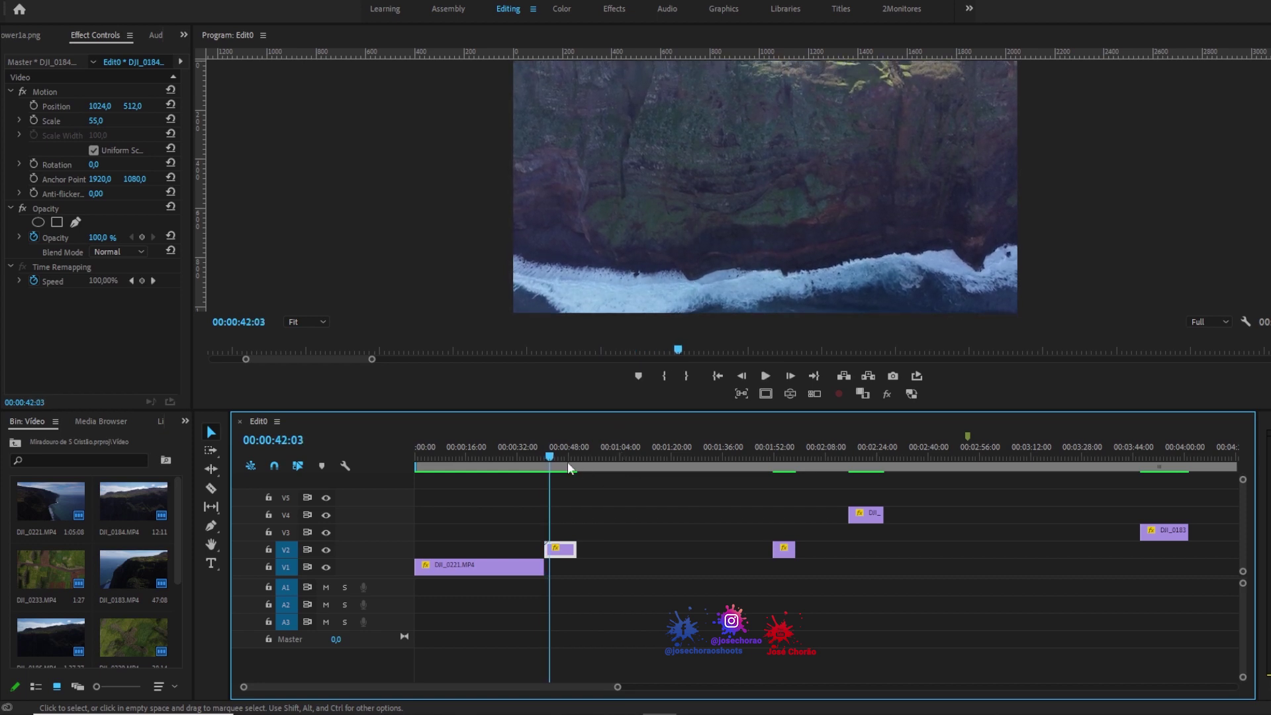
left_click(532, 456)
key("space")
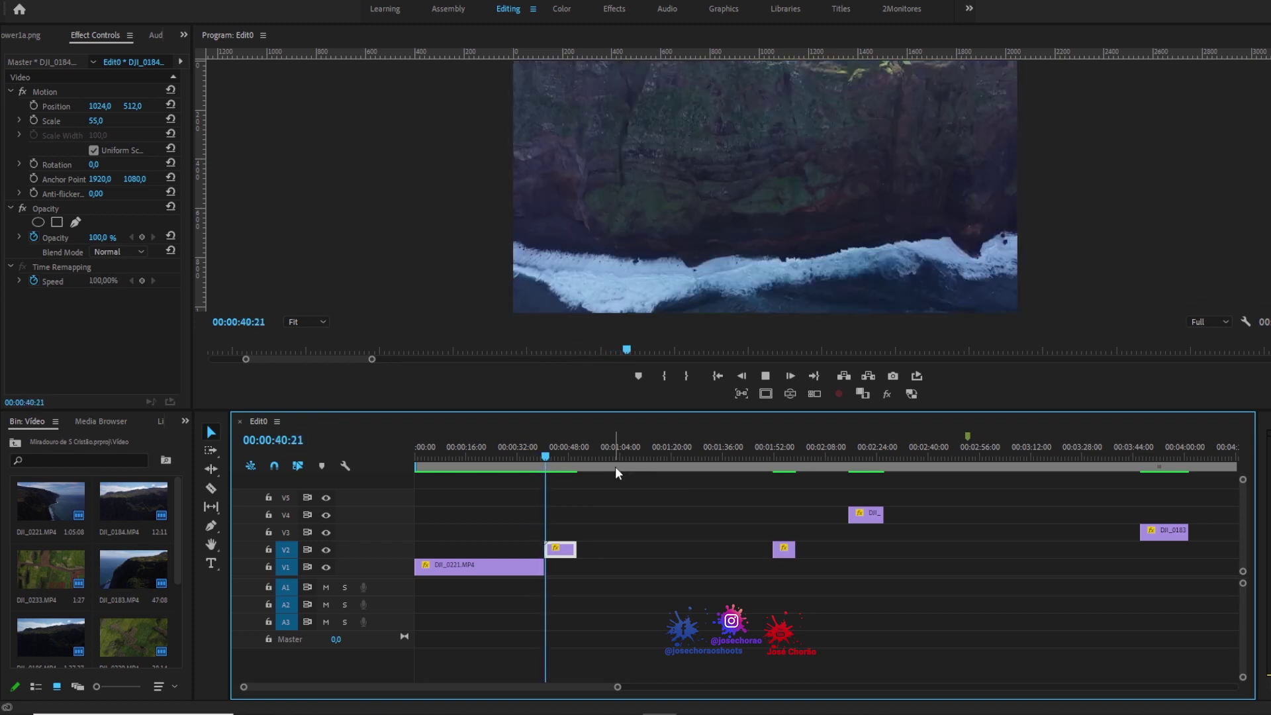
key("space")
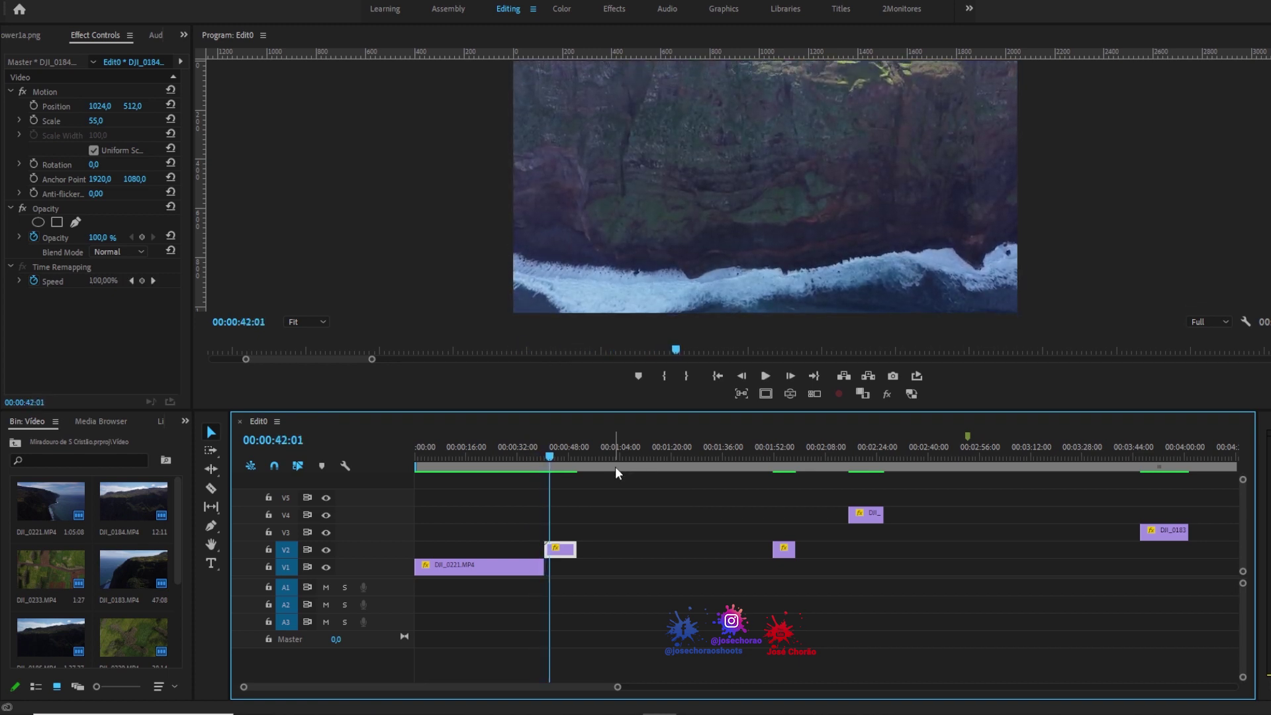
left_click(541, 455)
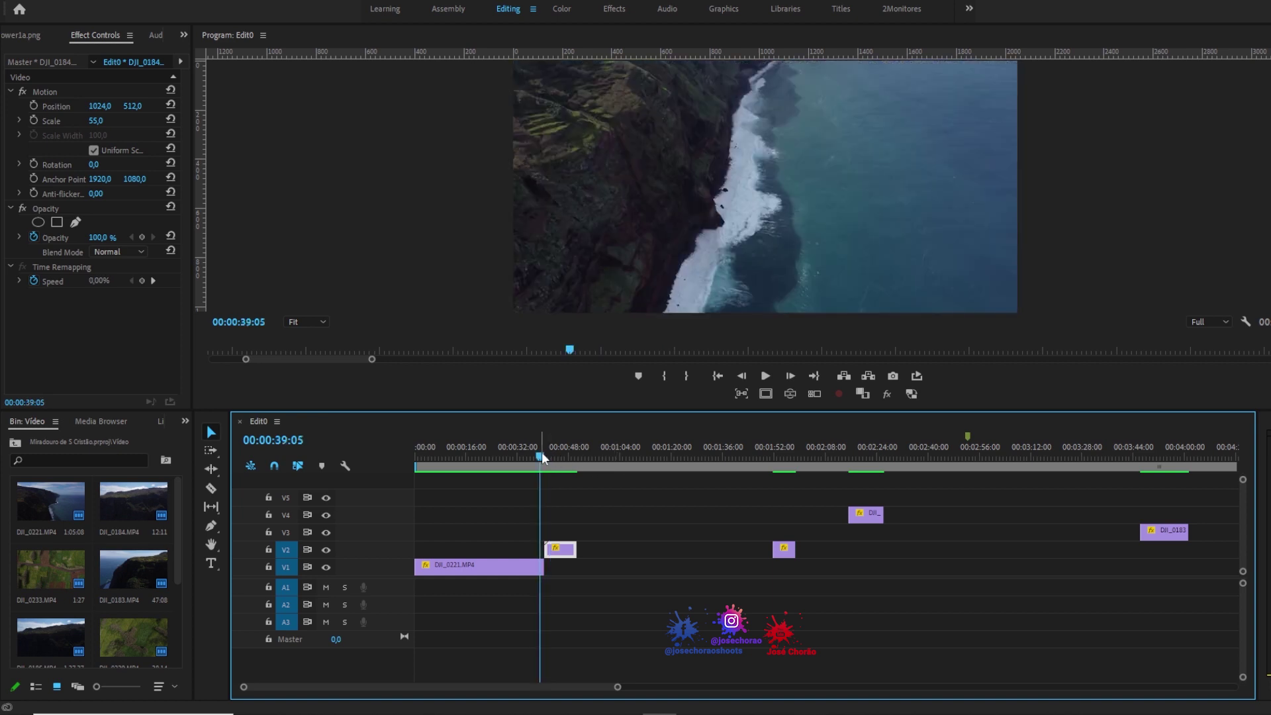
key("space")
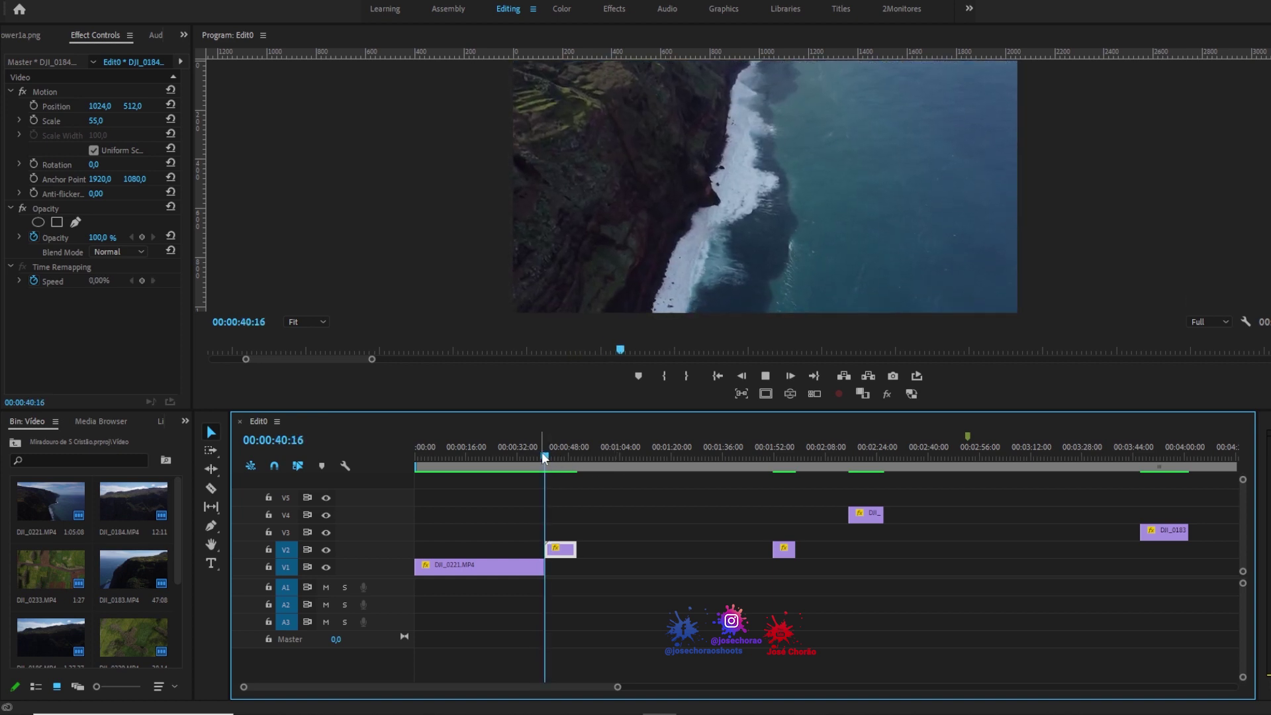
key("space")
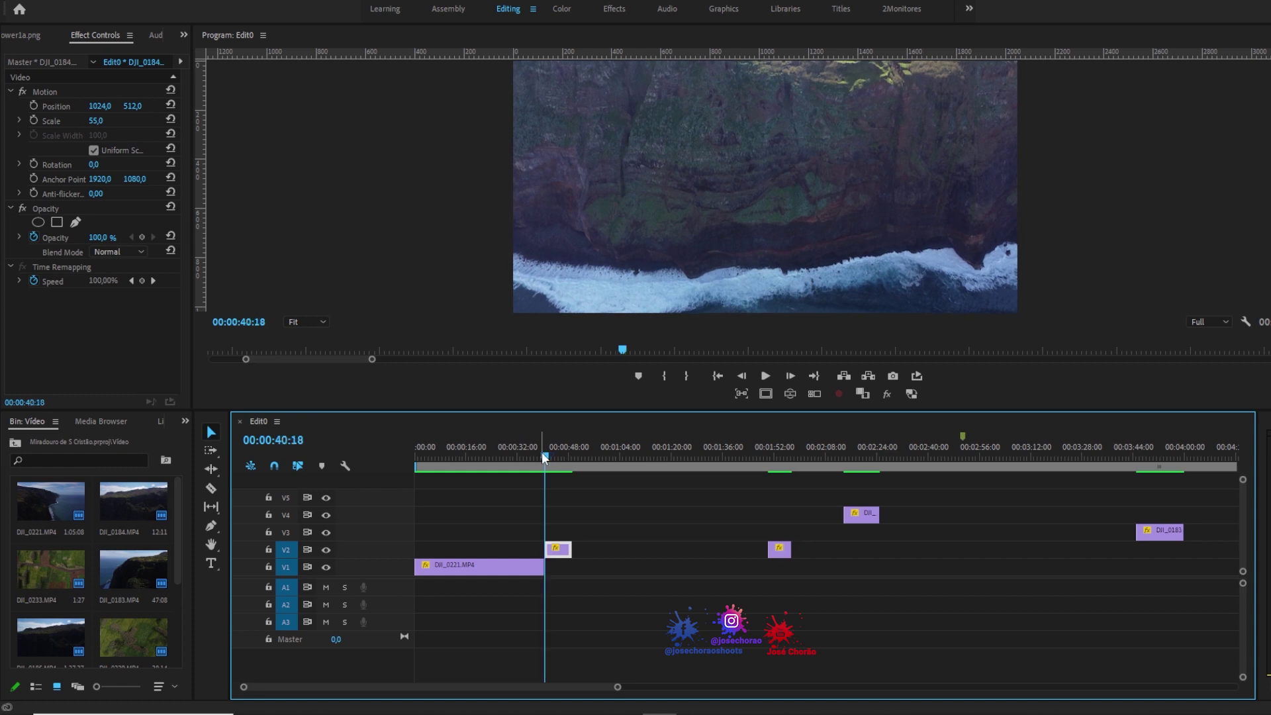
Play from 00:00:36:11, then move the short V2 clip onto V1 right after DJI_0221.MP4
left_click(532, 458)
key("space")
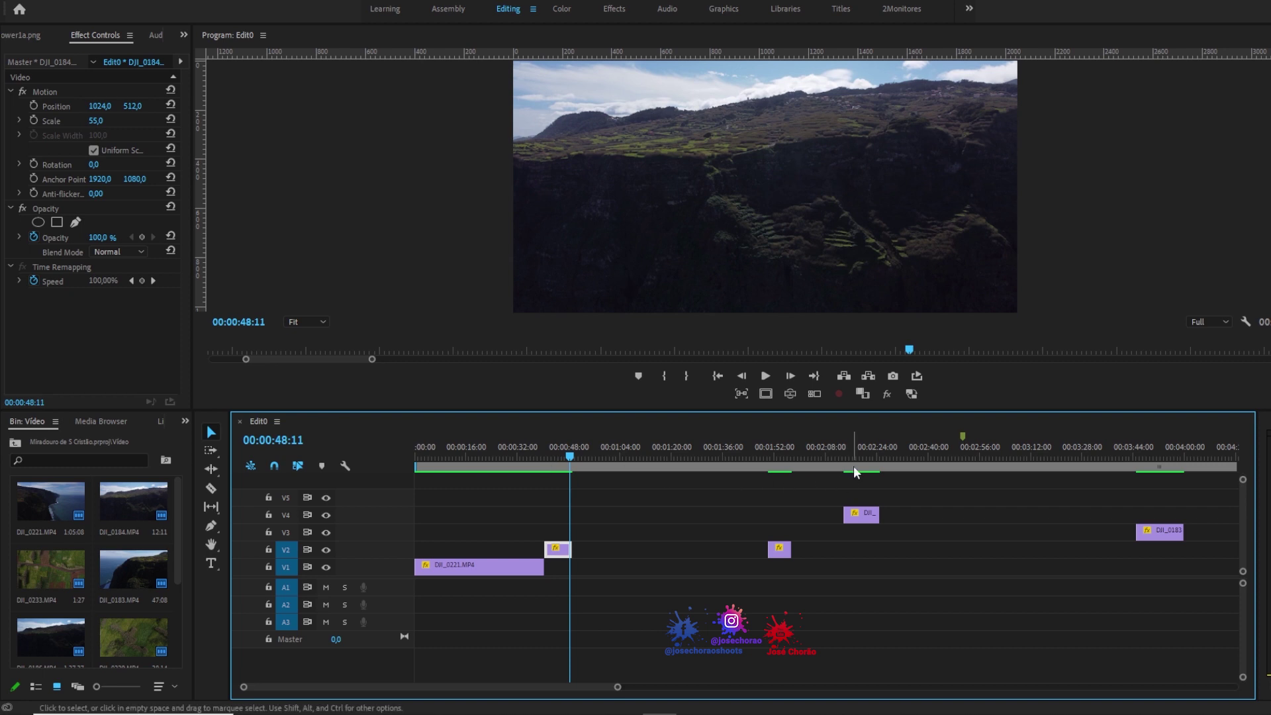
mouse_move(850, 455)
left_mouse_down()
mouse_move(778, 472)
mouse_move(568, 483)
left_mouse_up()
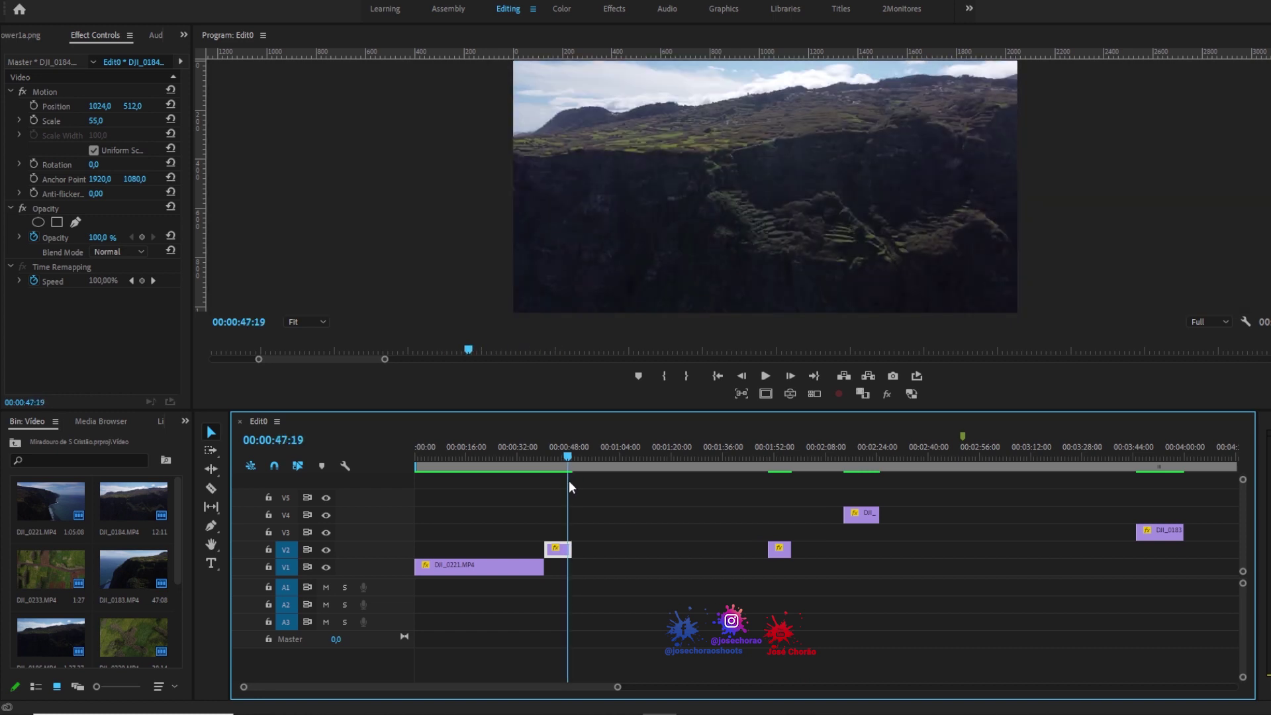
left_click_drag(788, 558, 592, 575)
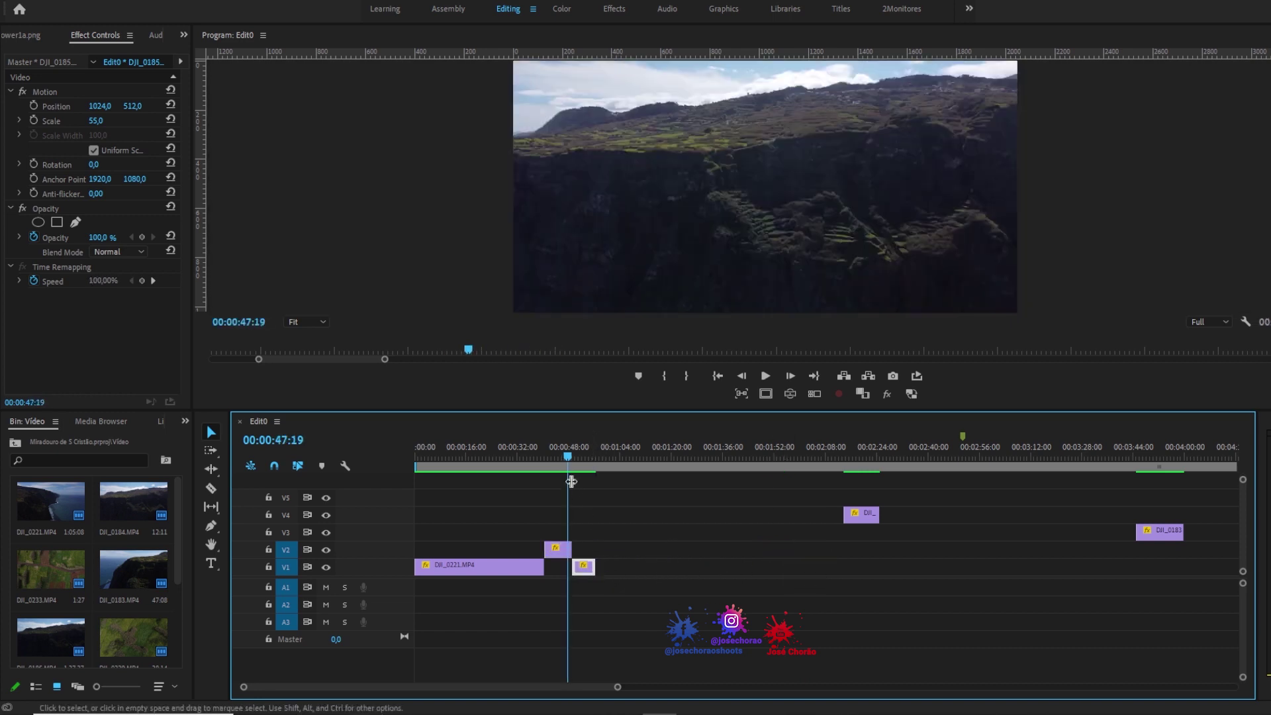
Play the new cut from 00:00:44:18, scrub to 00:00:48:28, and widen Effect Controls to show keyframes
left_click(558, 458)
key("space")
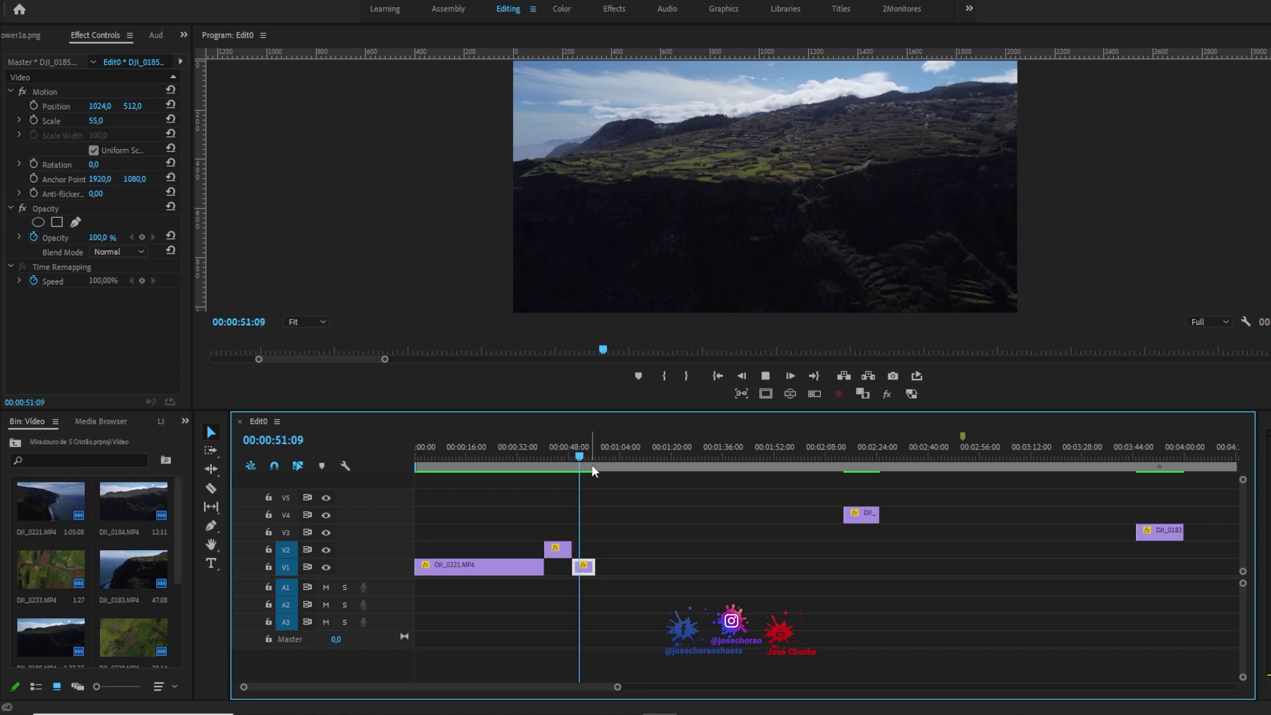
key("space")
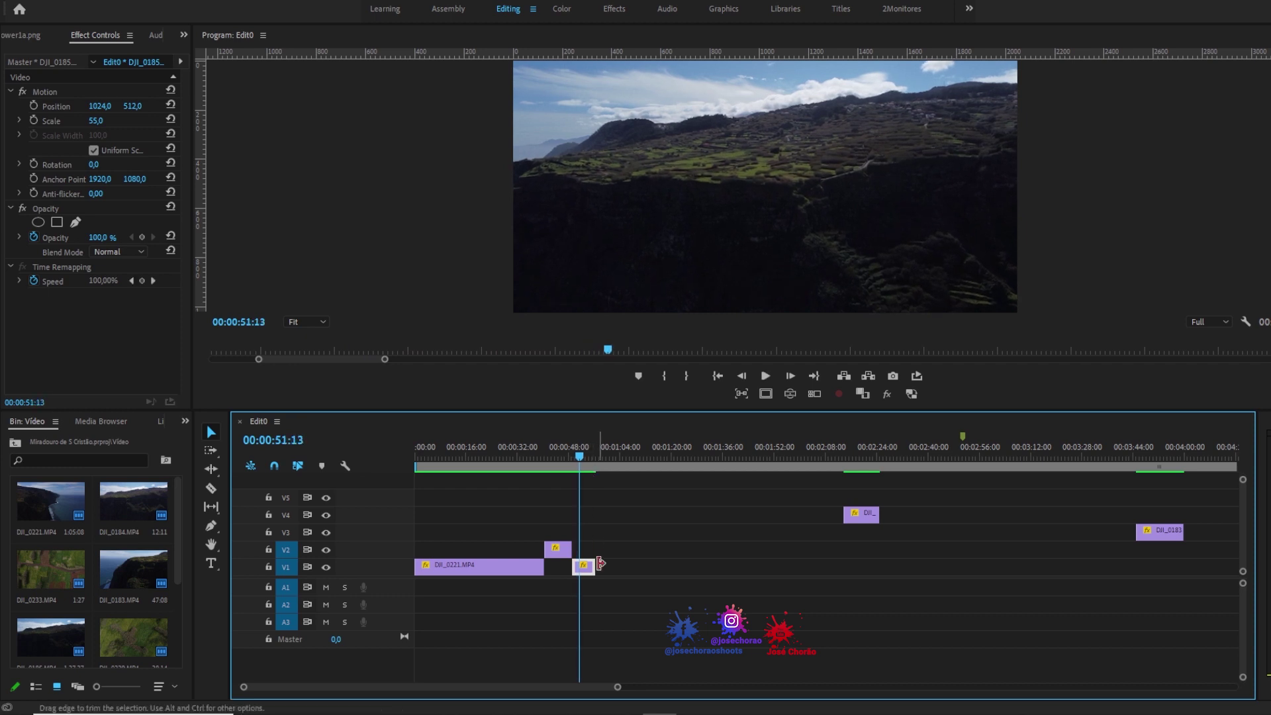
left_click(565, 469)
left_click_drag(564, 468, 572, 472)
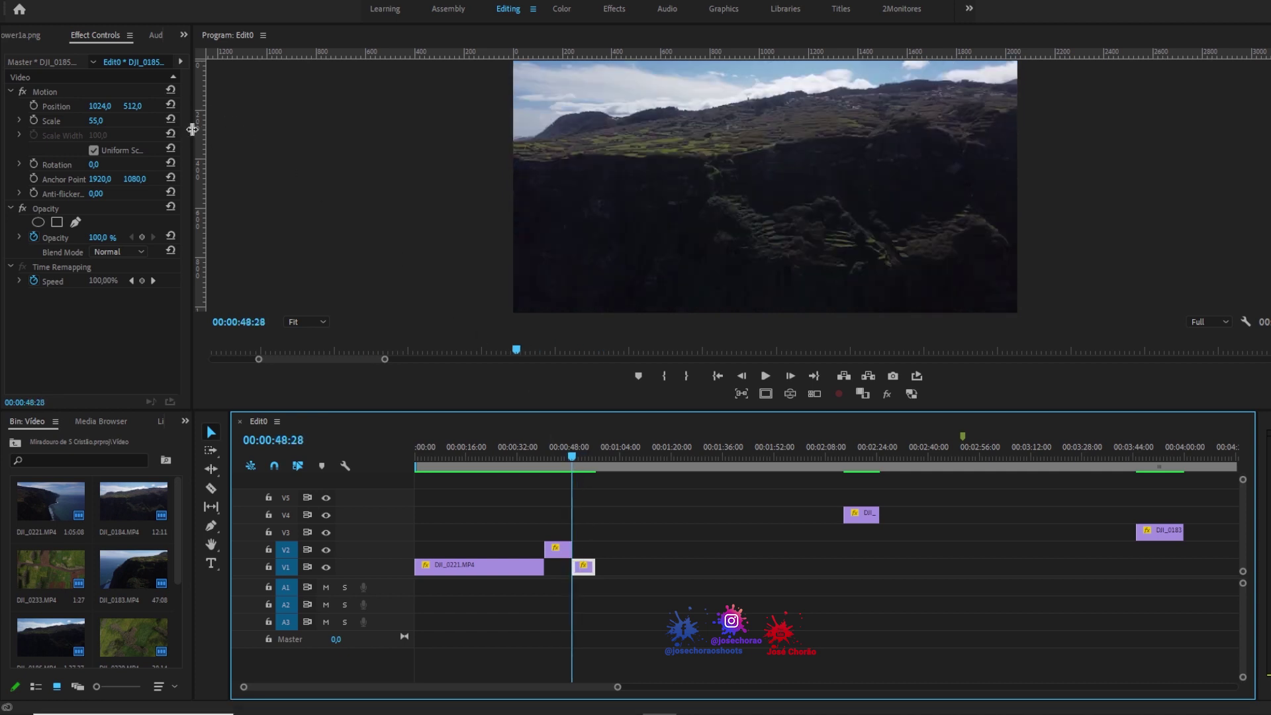
left_click_drag(192, 133, 384, 159)
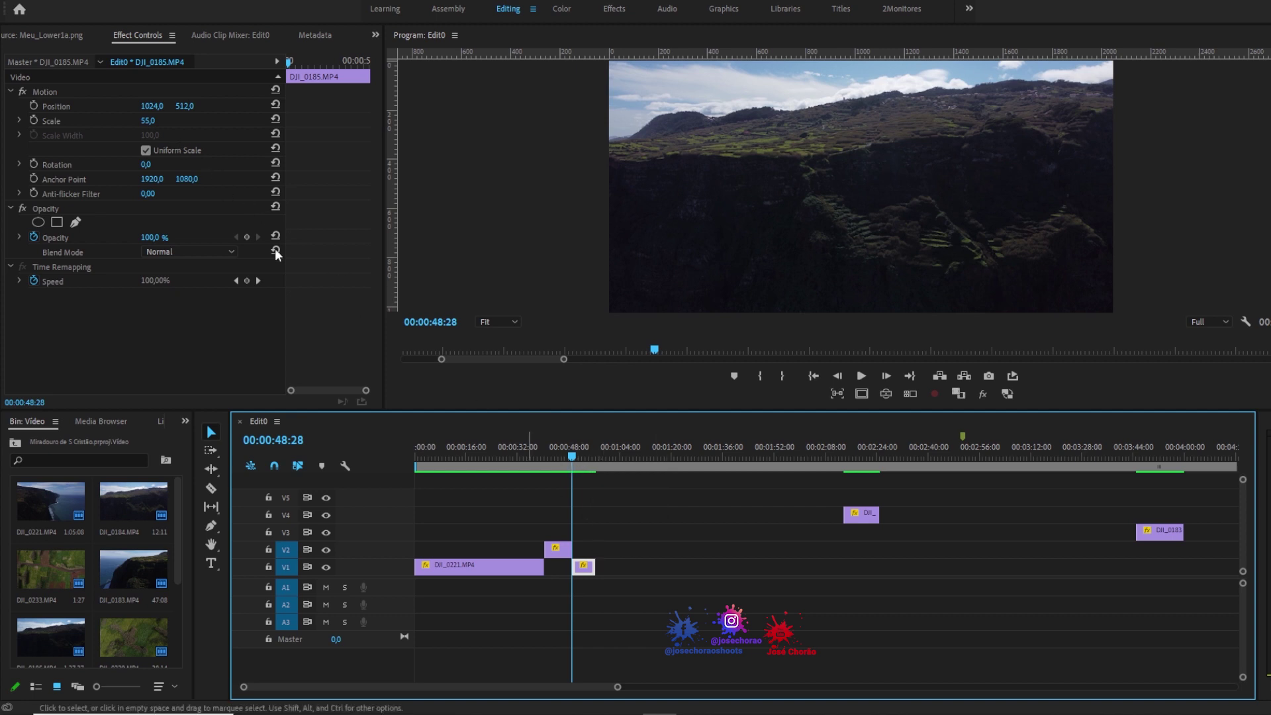
Select the Scale property and preview the cut from about 00:00:47:19
left_click(147, 124)
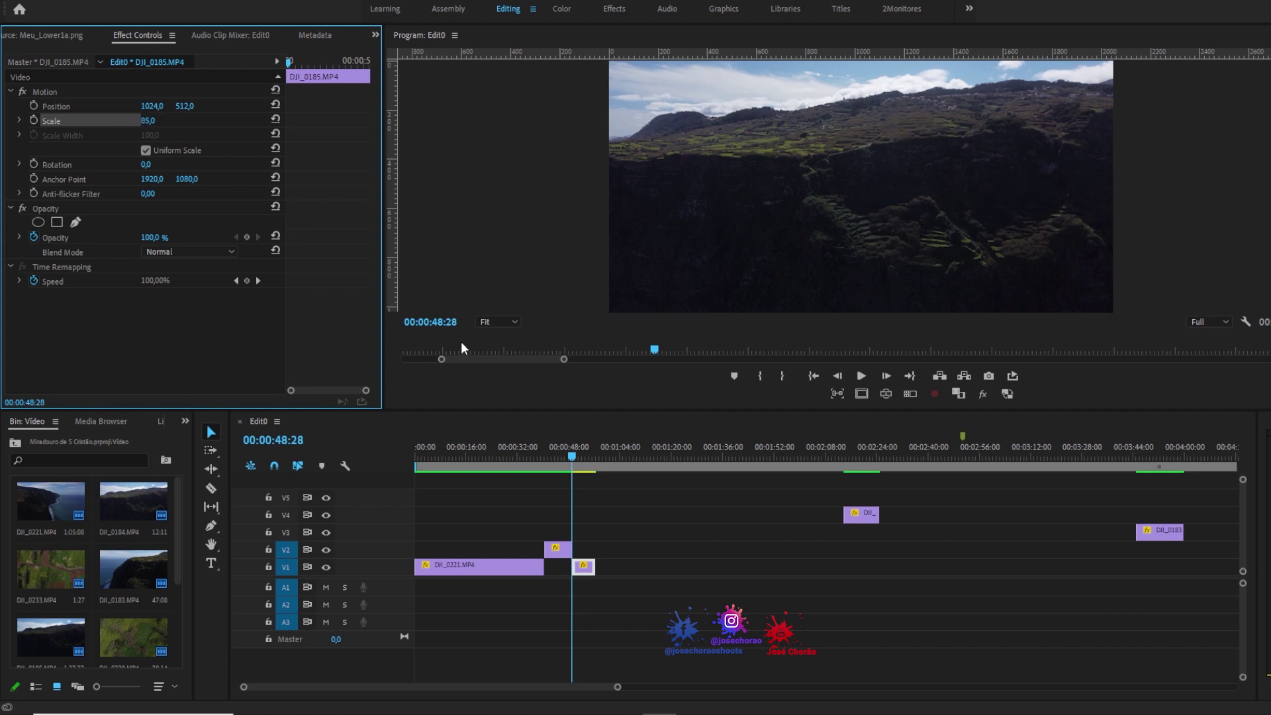
left_click_drag(594, 466, 559, 456)
left_click(621, 508)
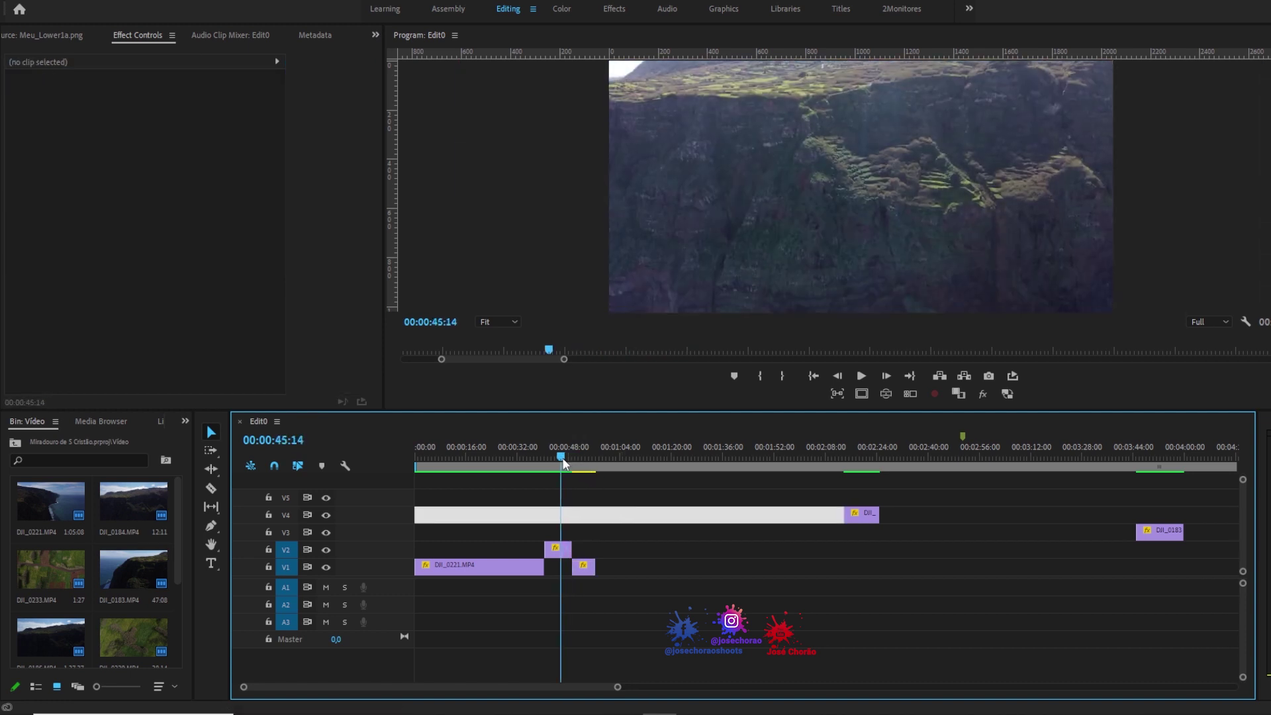
key("space")
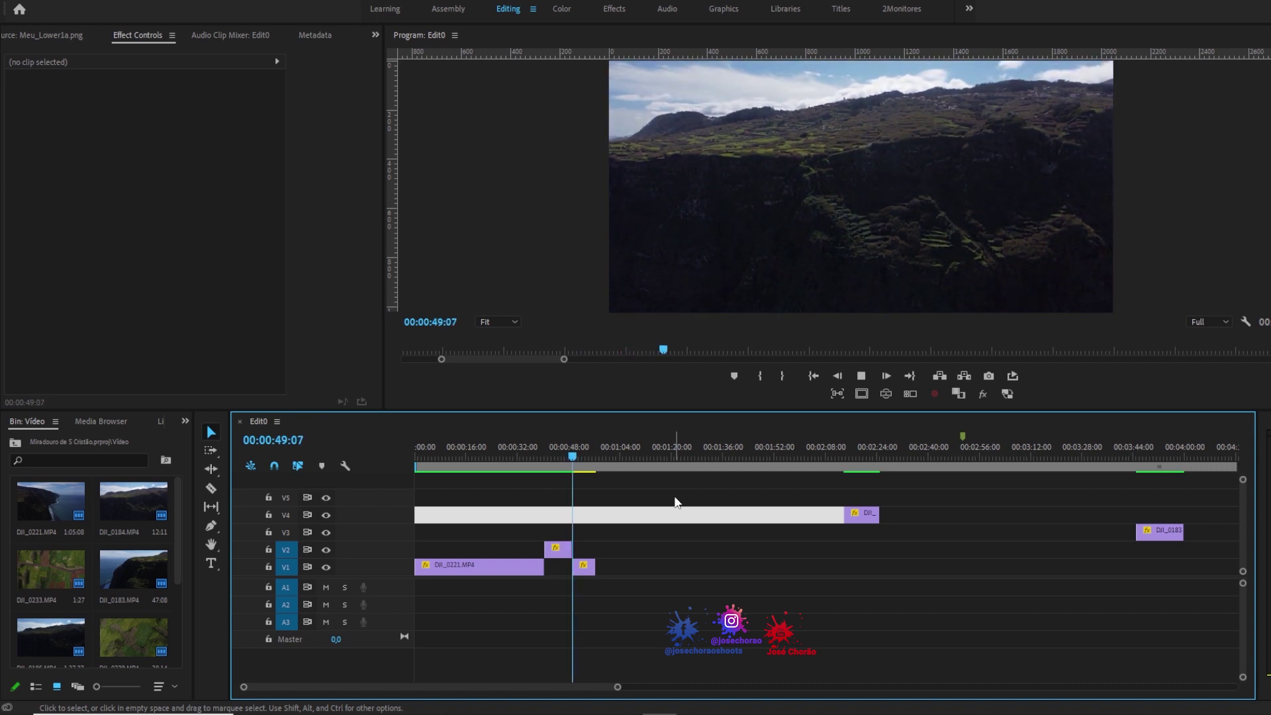
key("space")
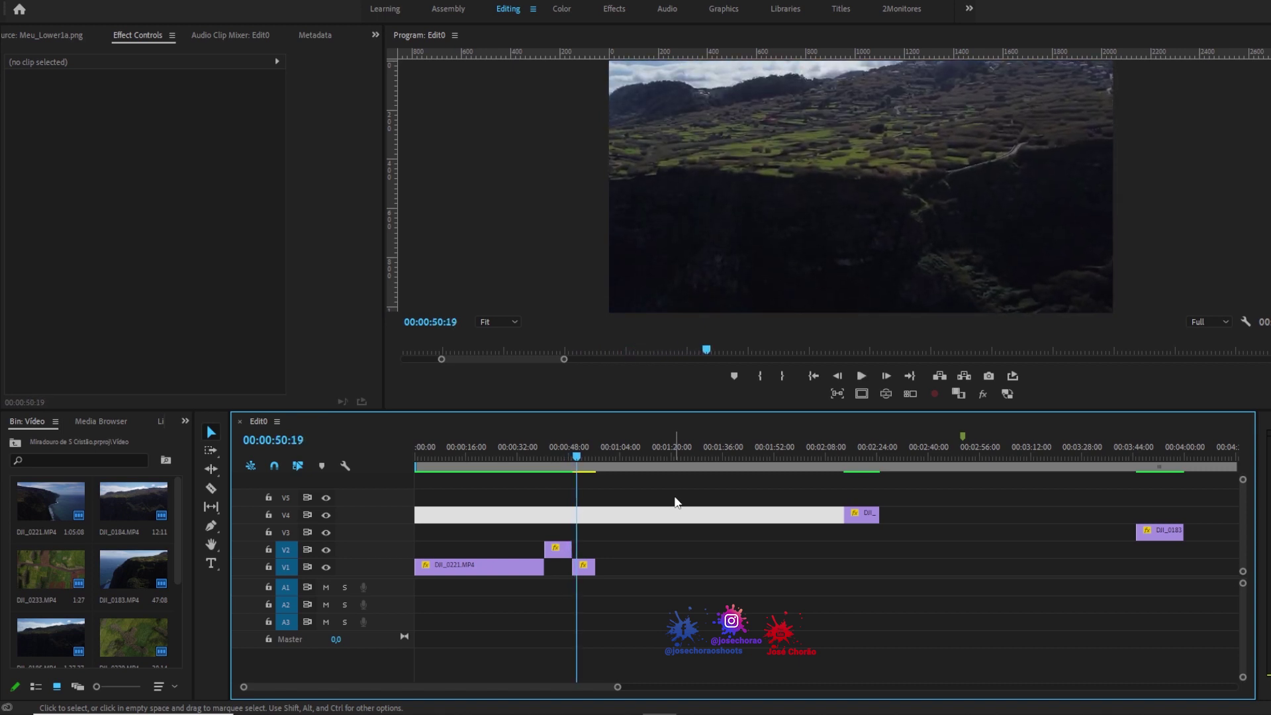
Ripple-trim DJI_0185's end to the playhead and replay the tightened cut from 00:00:47:06
key("ctrl+z")
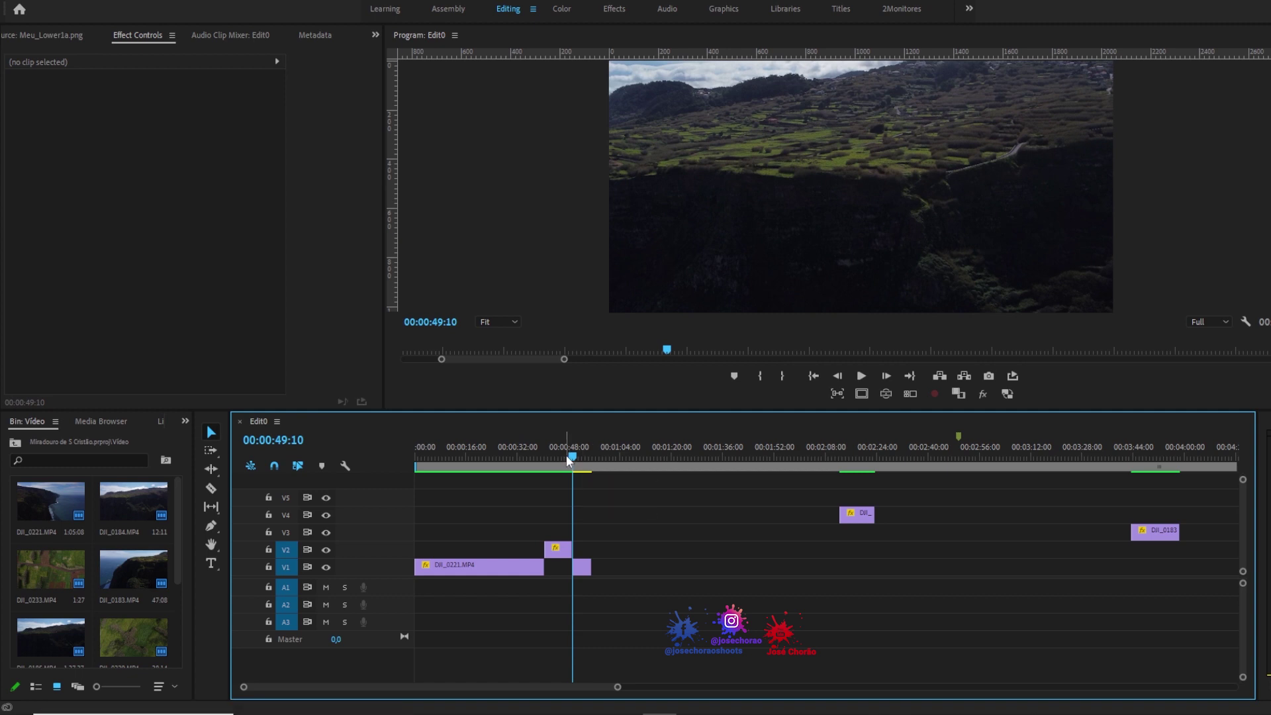
left_click(566, 455)
key("space")
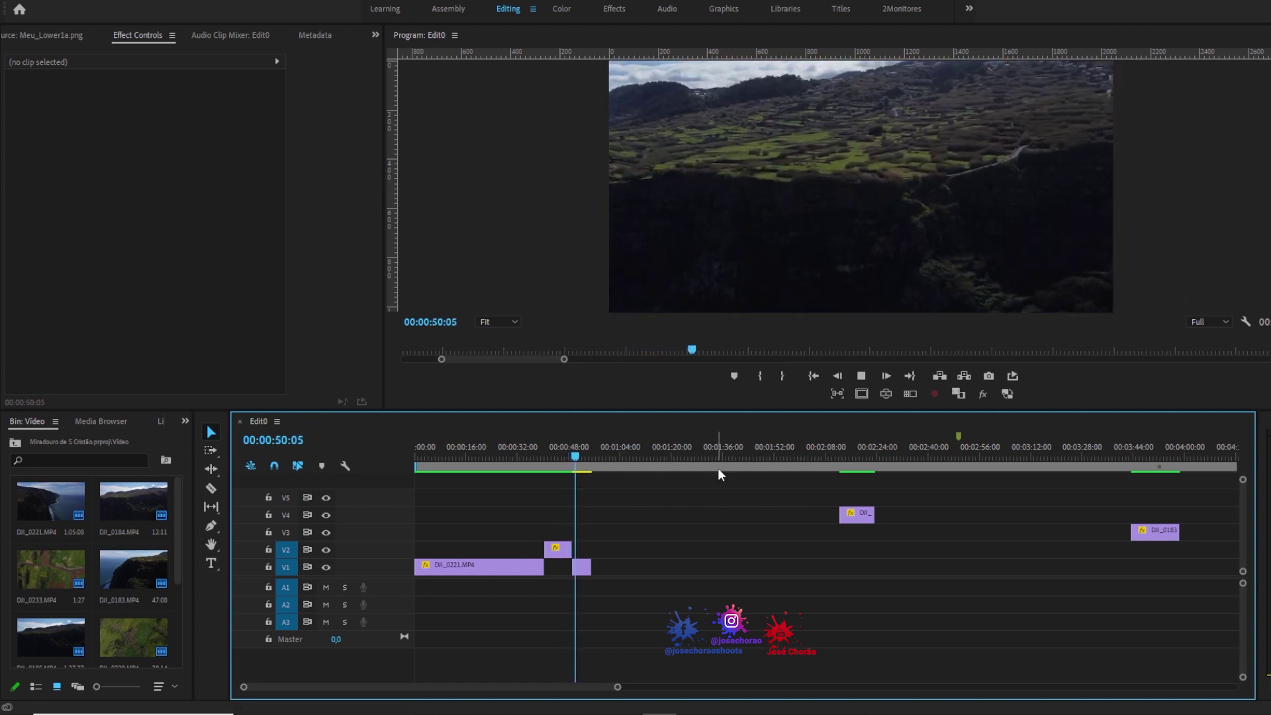
left_click(568, 463)
key("space")
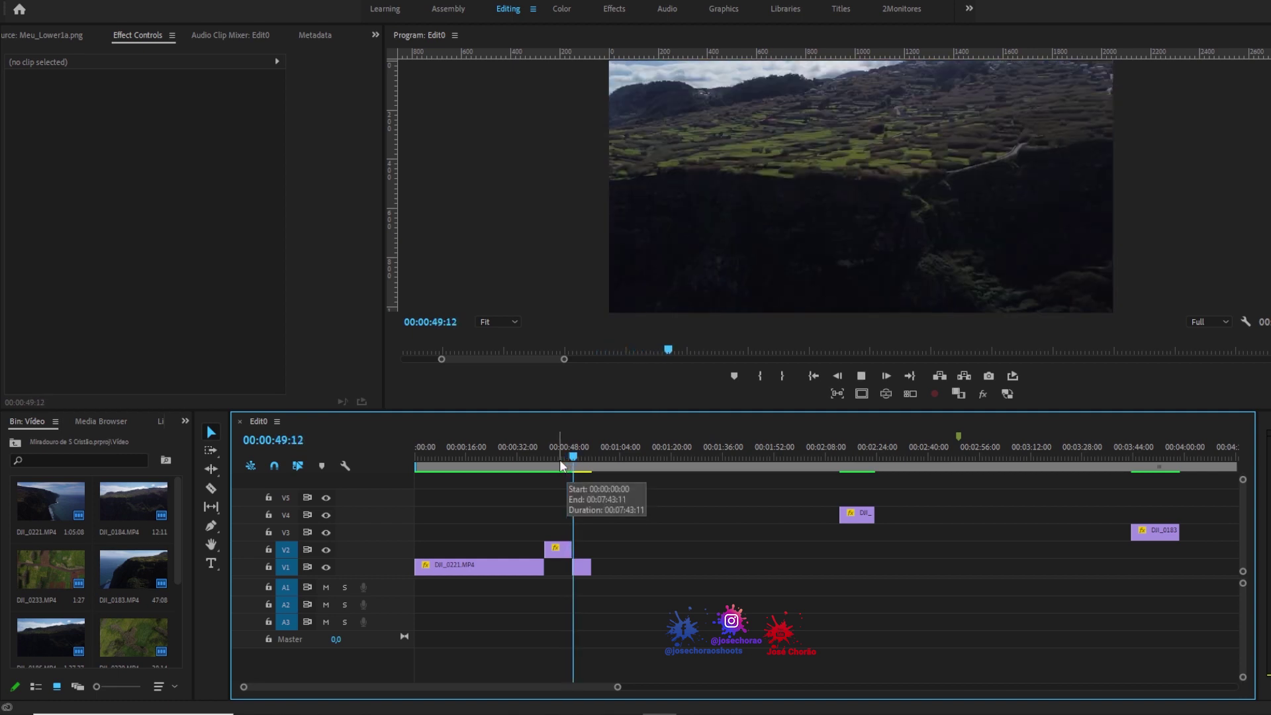
Scrub the cut from 00:00:44:18 to 00:00:52:11, then check the V4 and V3 clips at 02:18:16 and 03:50:16
left_click(559, 460)
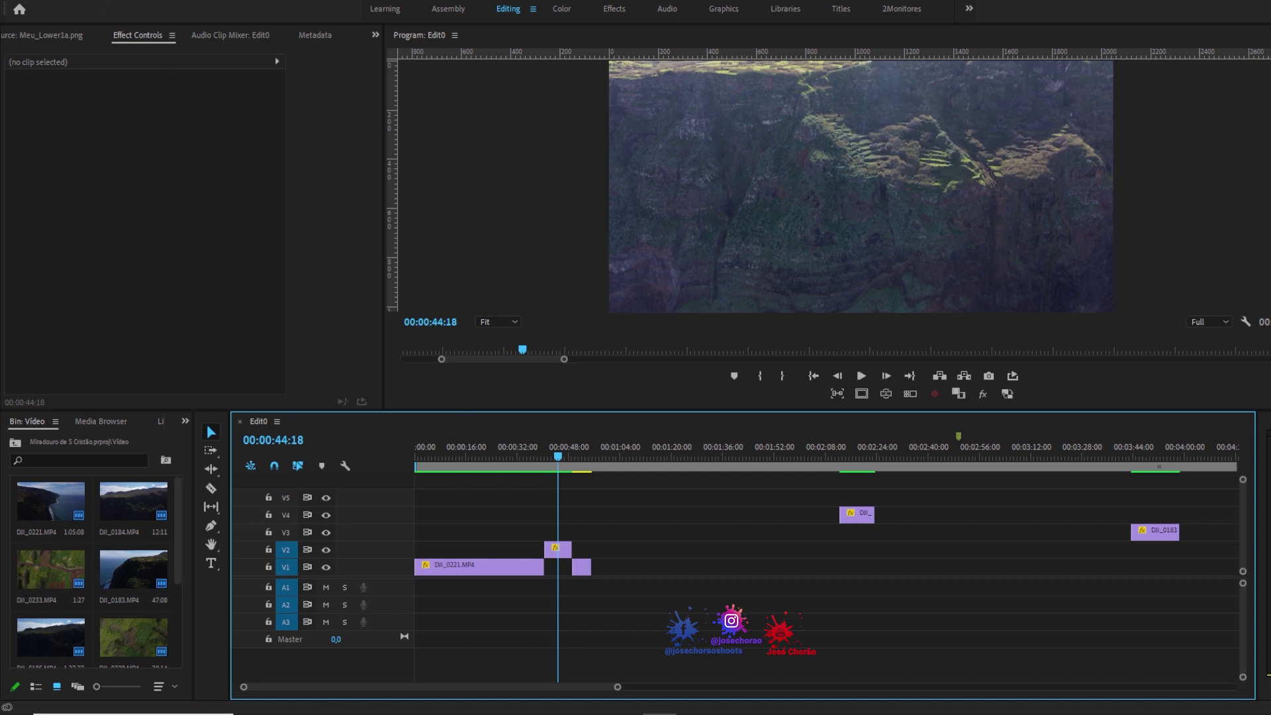
left_click_drag(560, 459, 595, 474)
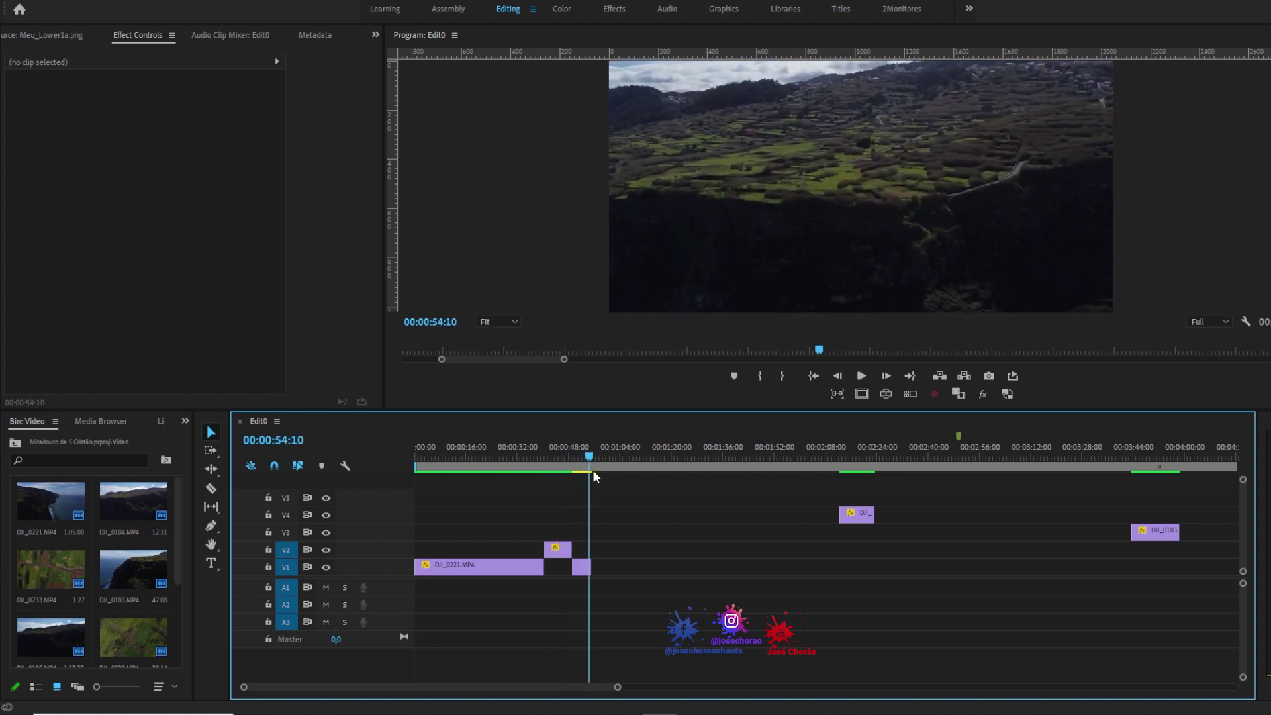
left_click(860, 458)
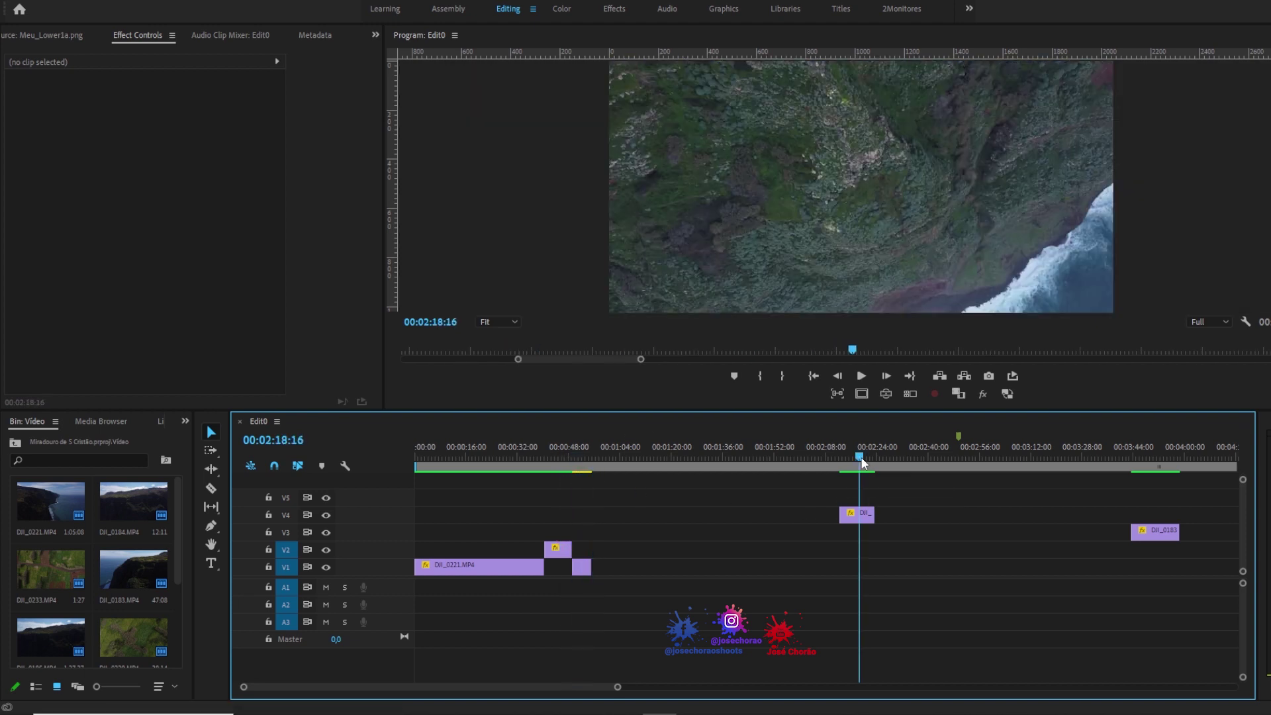
left_click(1156, 458)
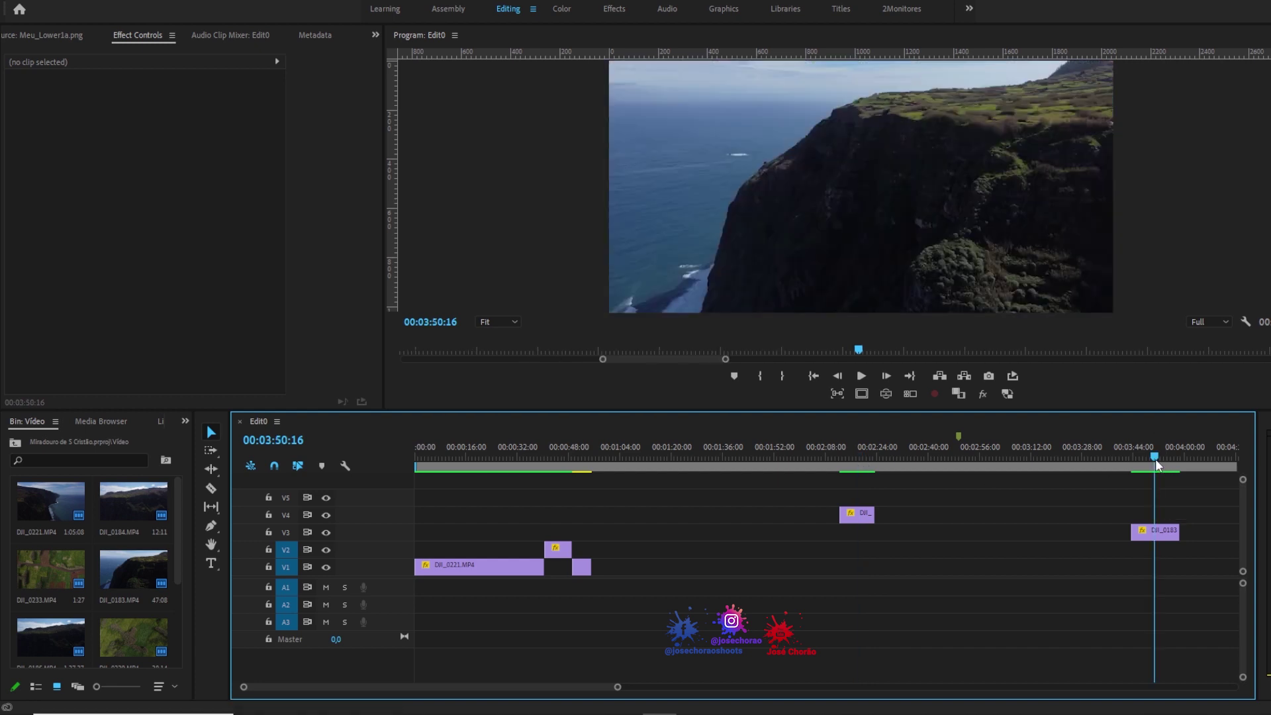
left_click_drag(611, 574, 883, 568)
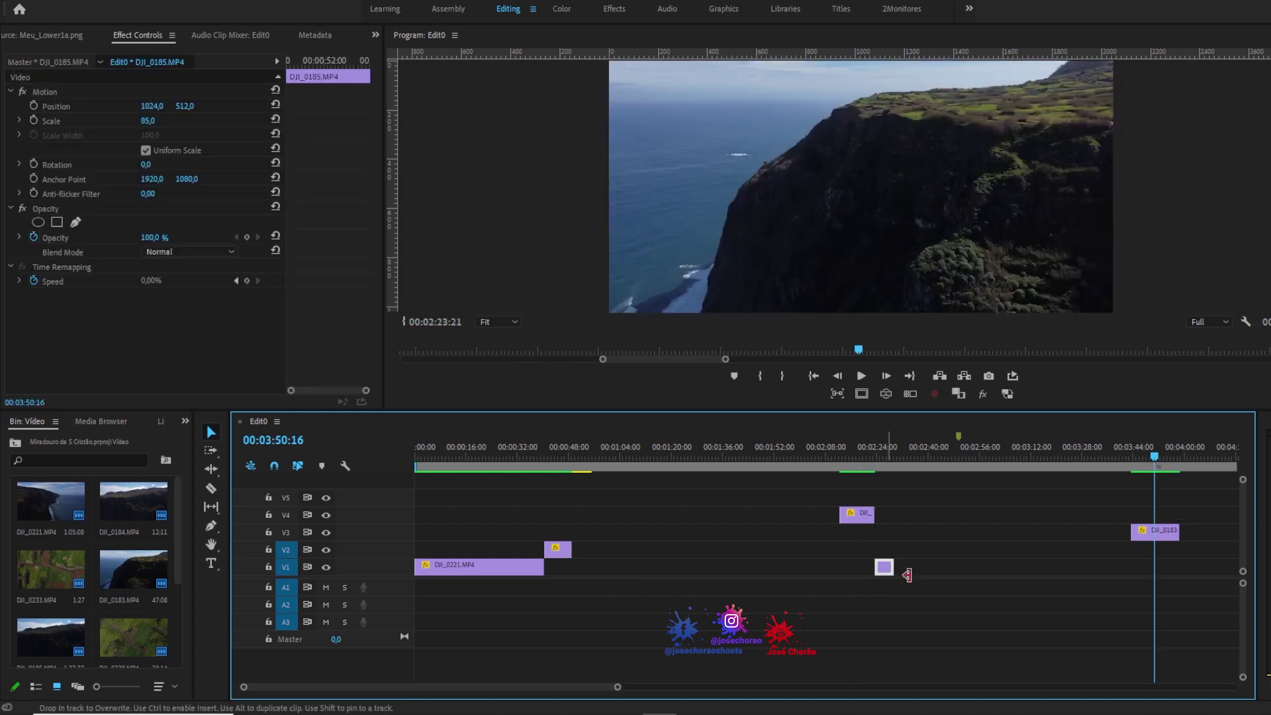
left_click_drag(1155, 530, 594, 573)
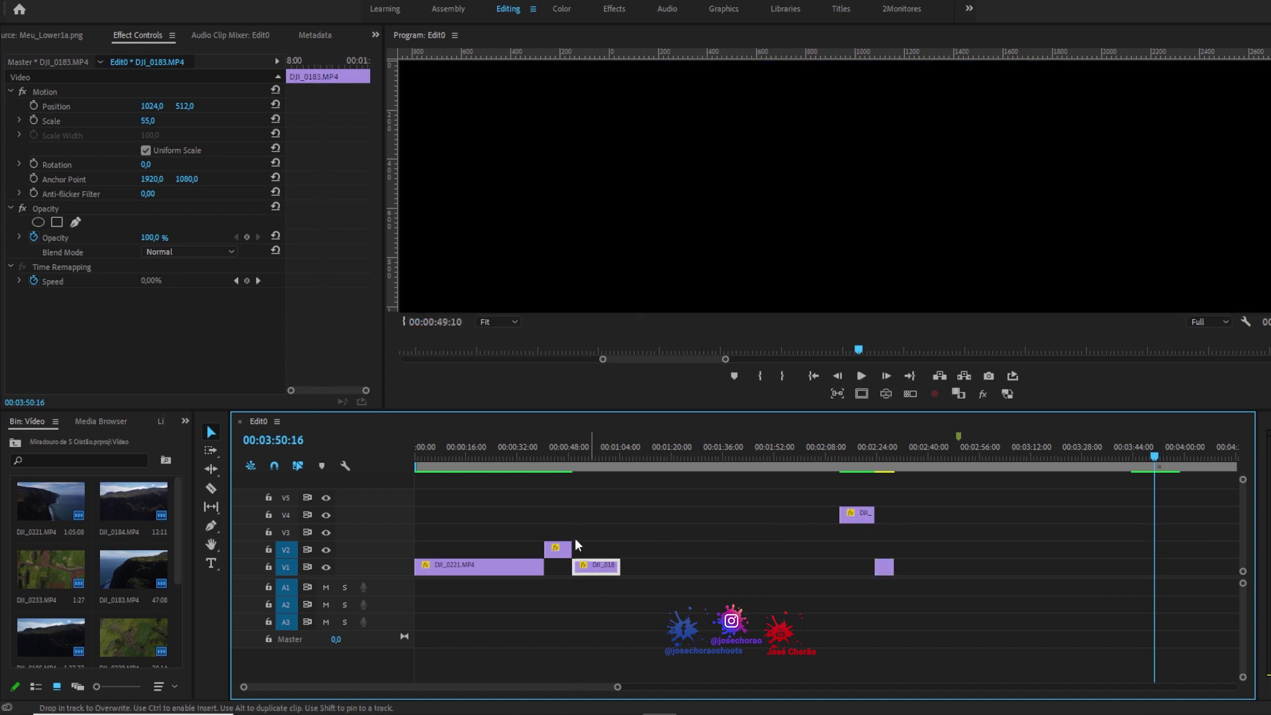
left_click(554, 451)
key("space")
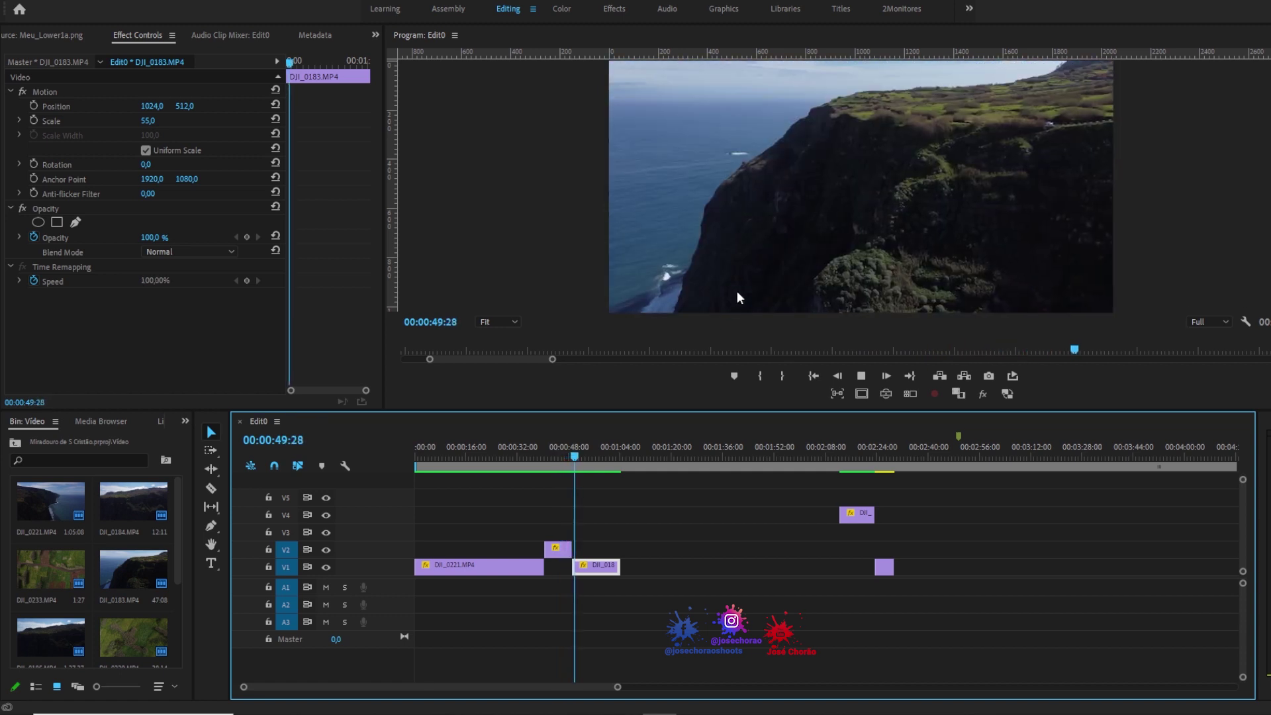
left_click(563, 456)
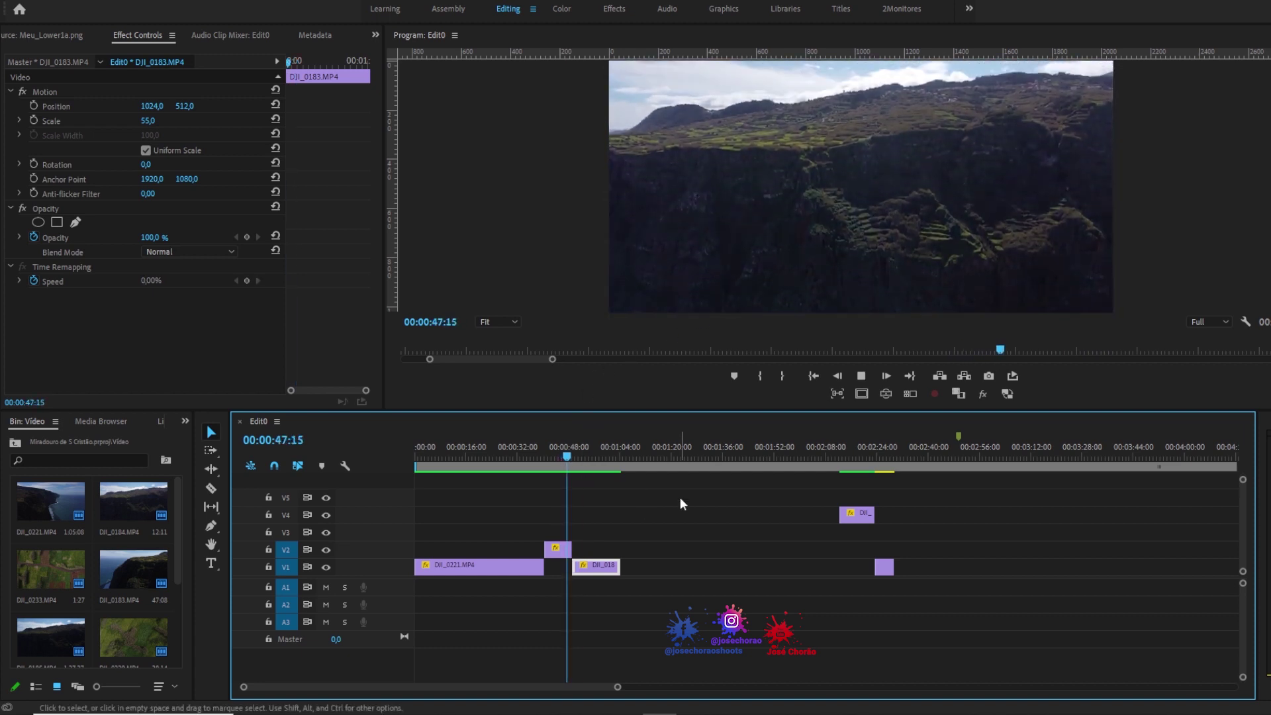
key("space")
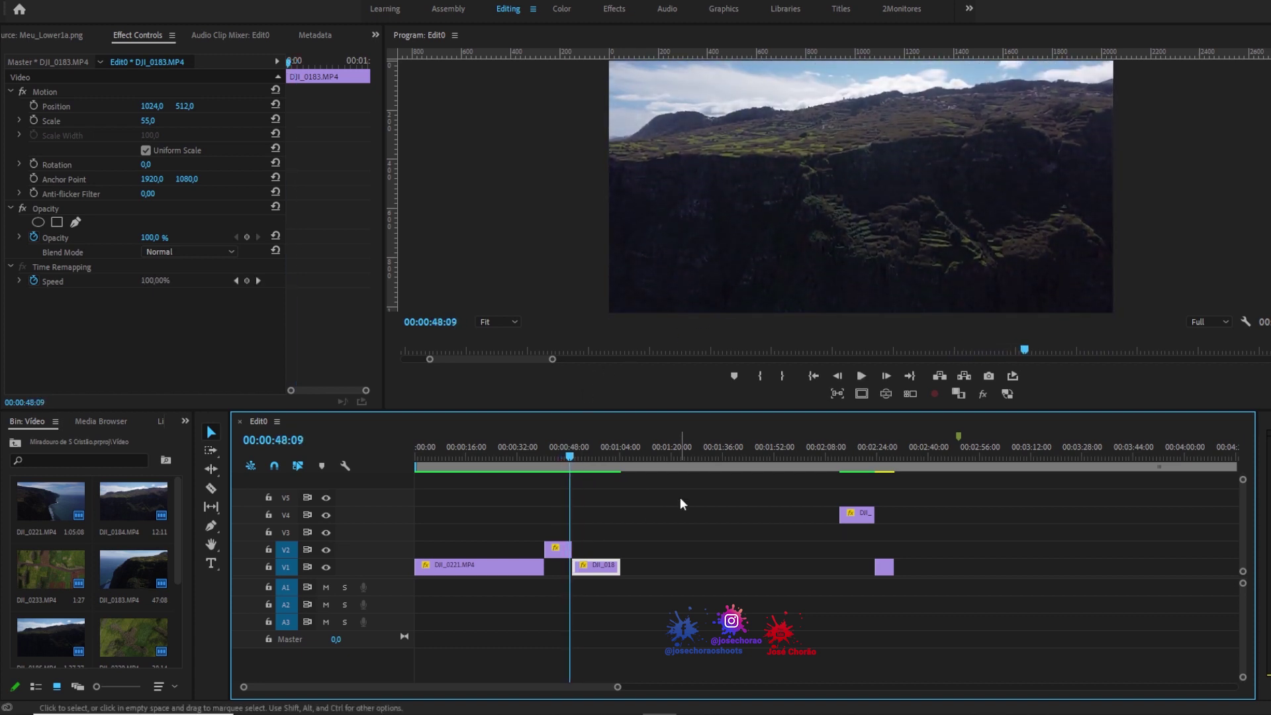
key("space")
left_click(560, 464)
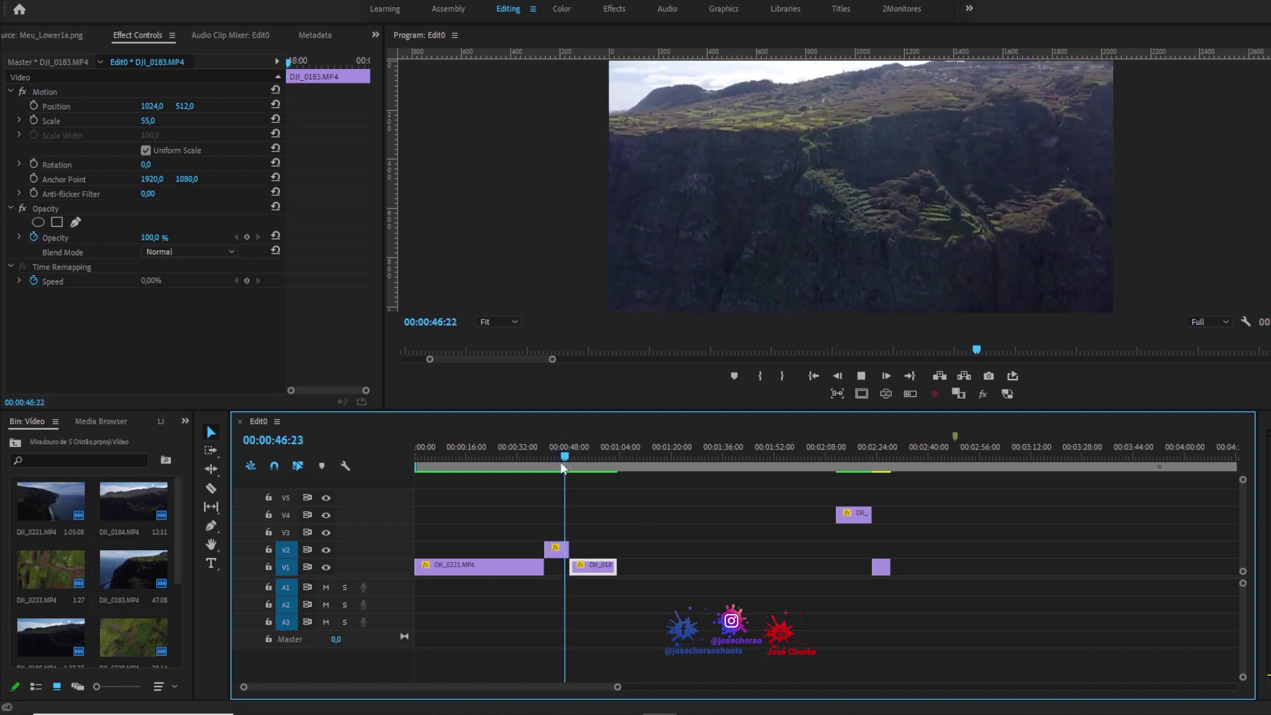
key("space")
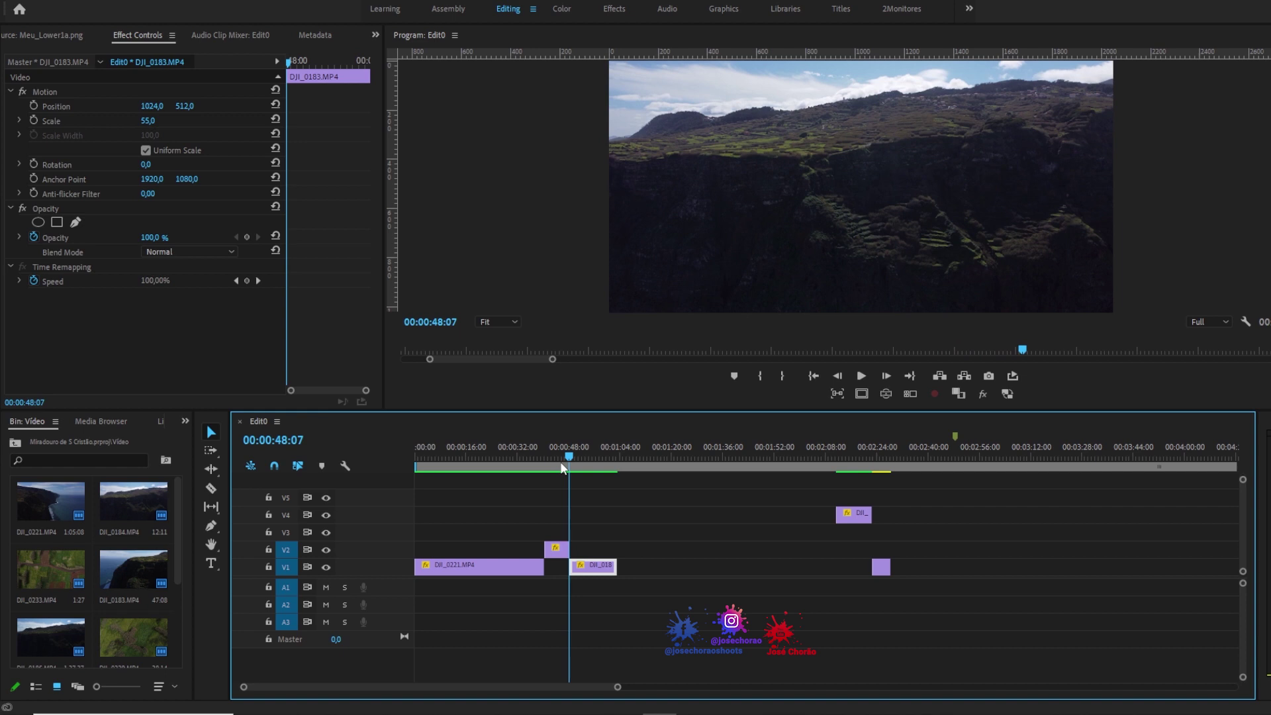
left_click(560, 463)
key("space")
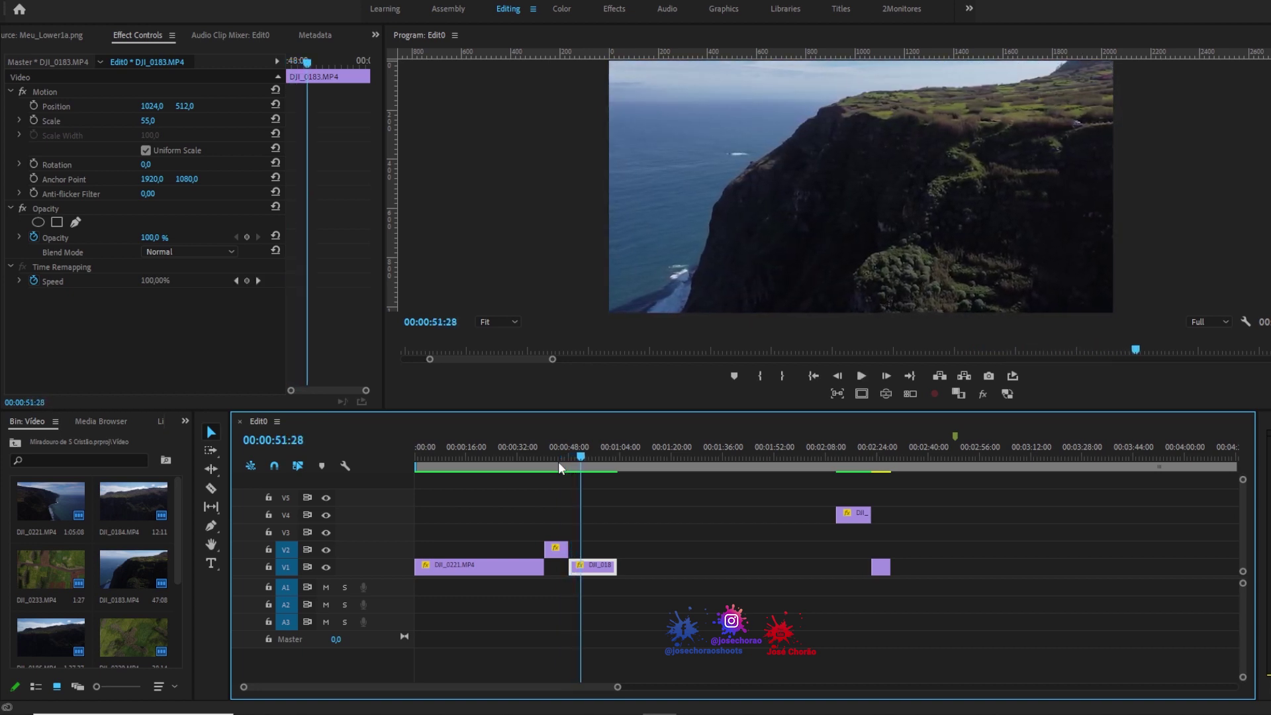
left_click(558, 462)
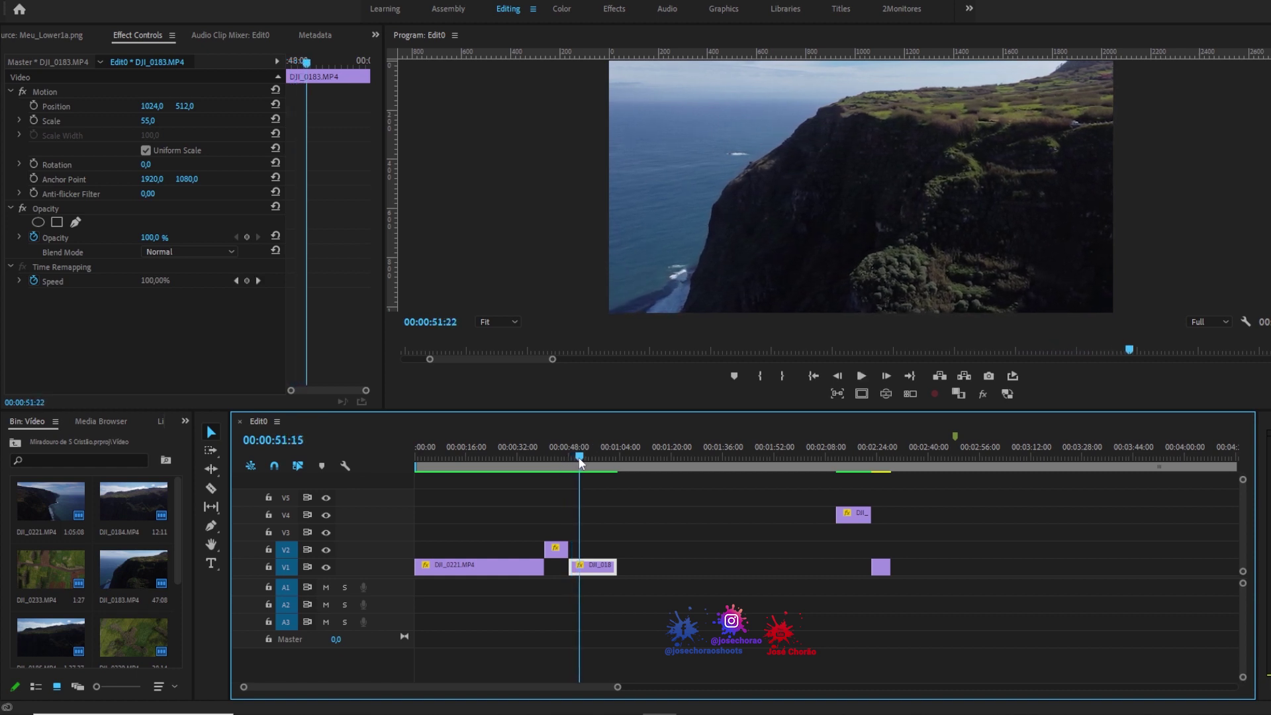
mouse_move(579, 459)
left_mouse_down()
mouse_move(611, 460)
mouse_move(598, 466)
left_mouse_up()
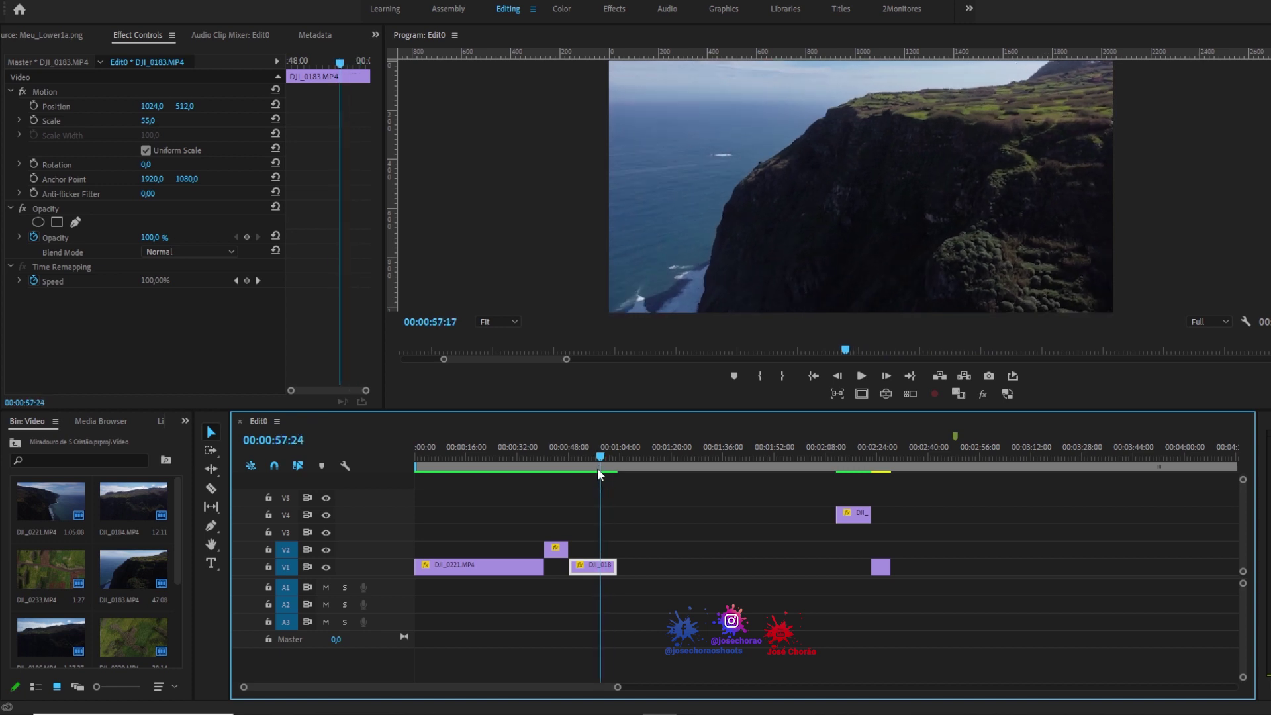
left_click(846, 464)
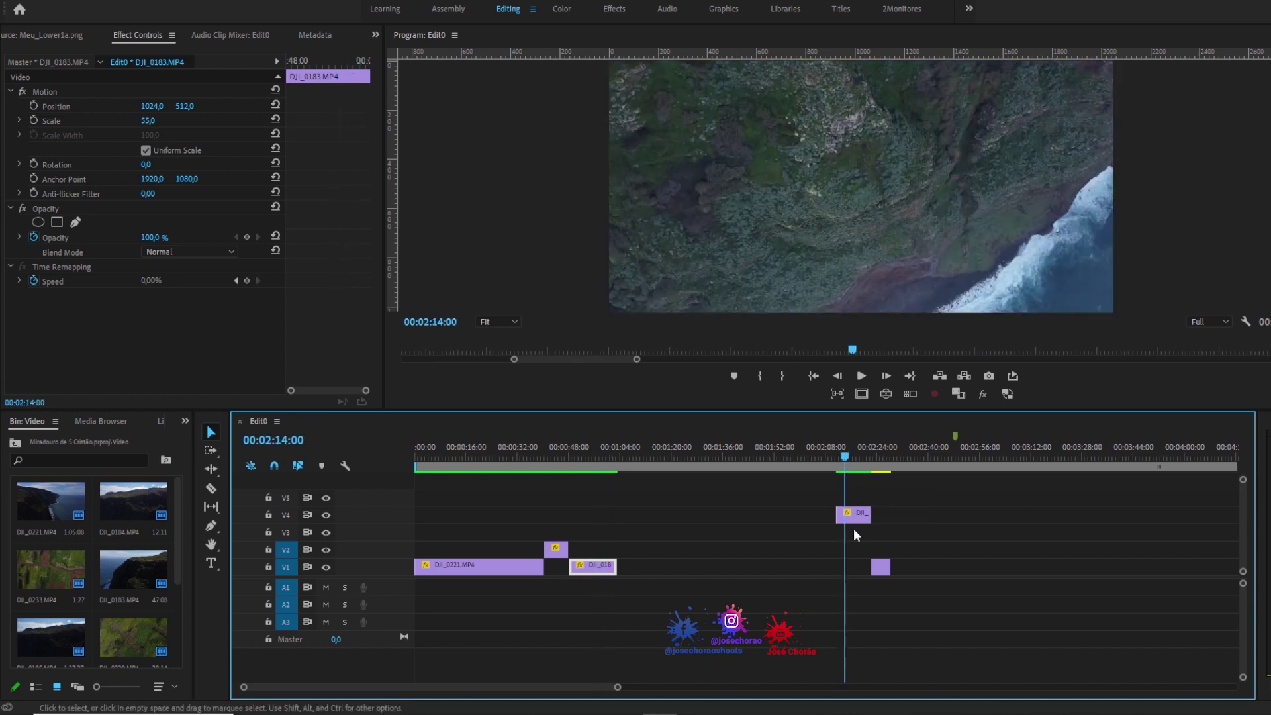
Drop DJI_0185 from V4 onto V2 near 00:01:03 and replay from about 00:00:58 to check it
left_click_drag(854, 514, 636, 549)
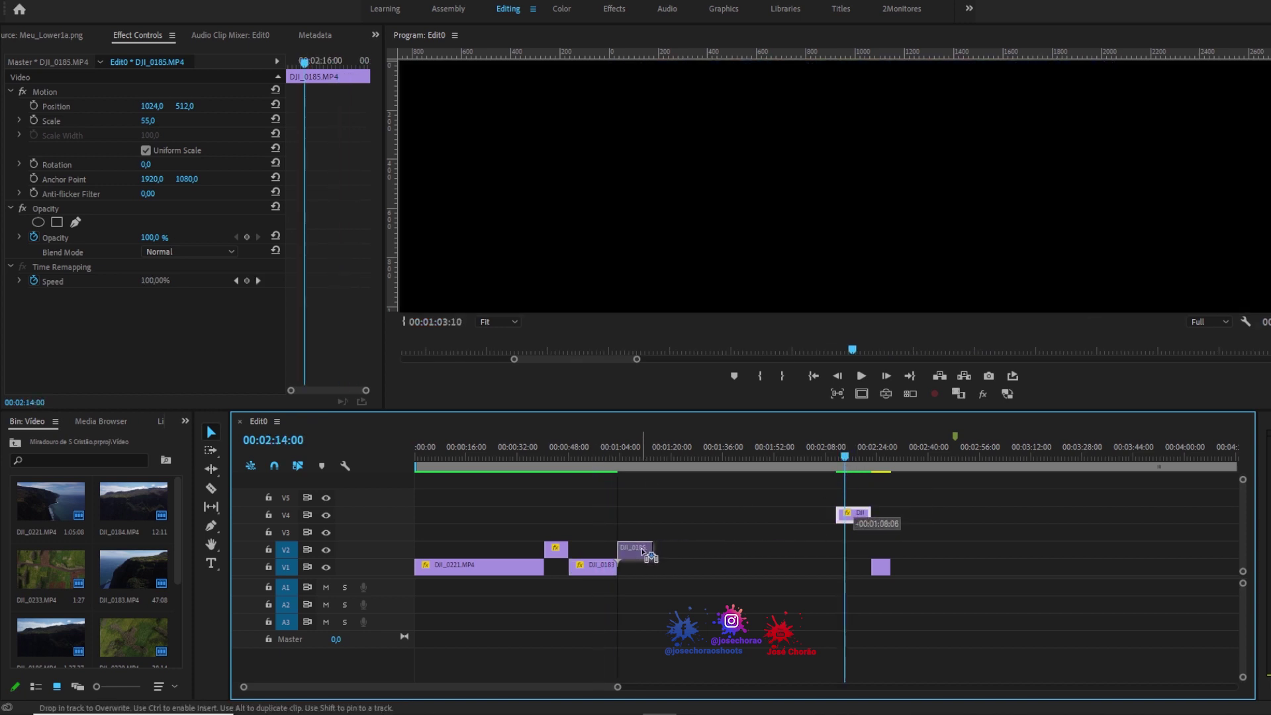
left_click(607, 456)
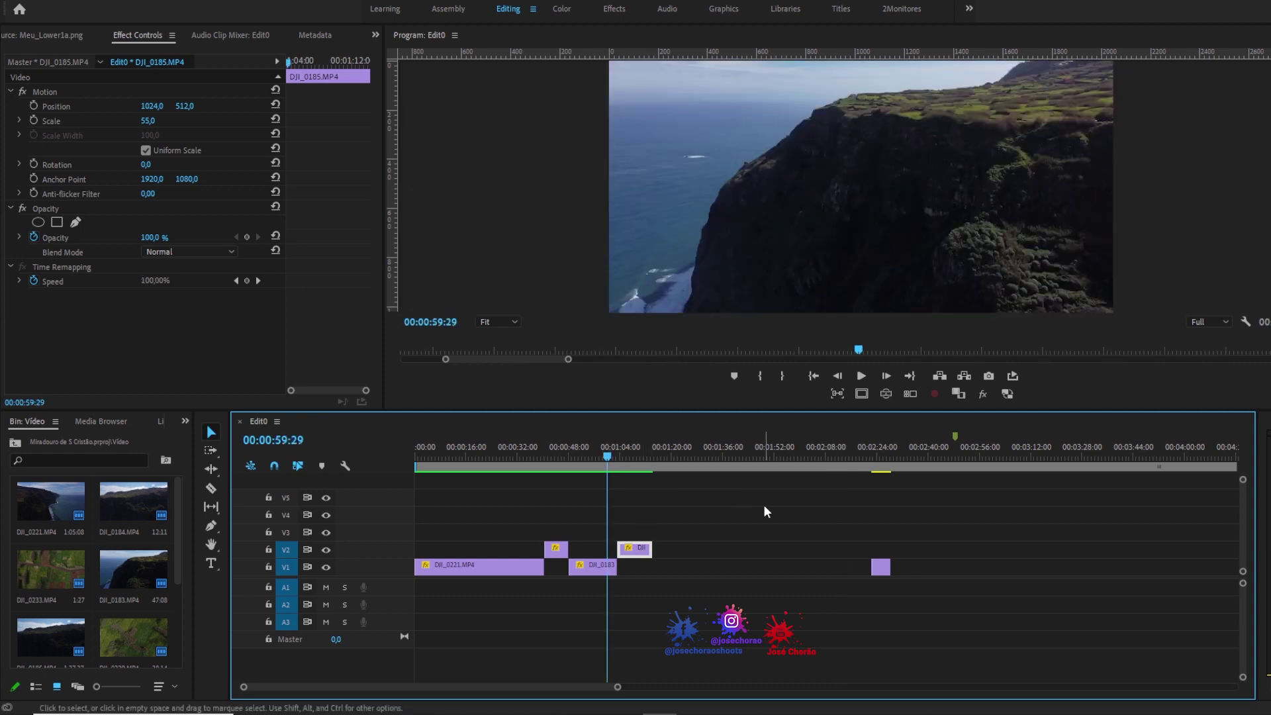
key("space")
left_click(608, 456)
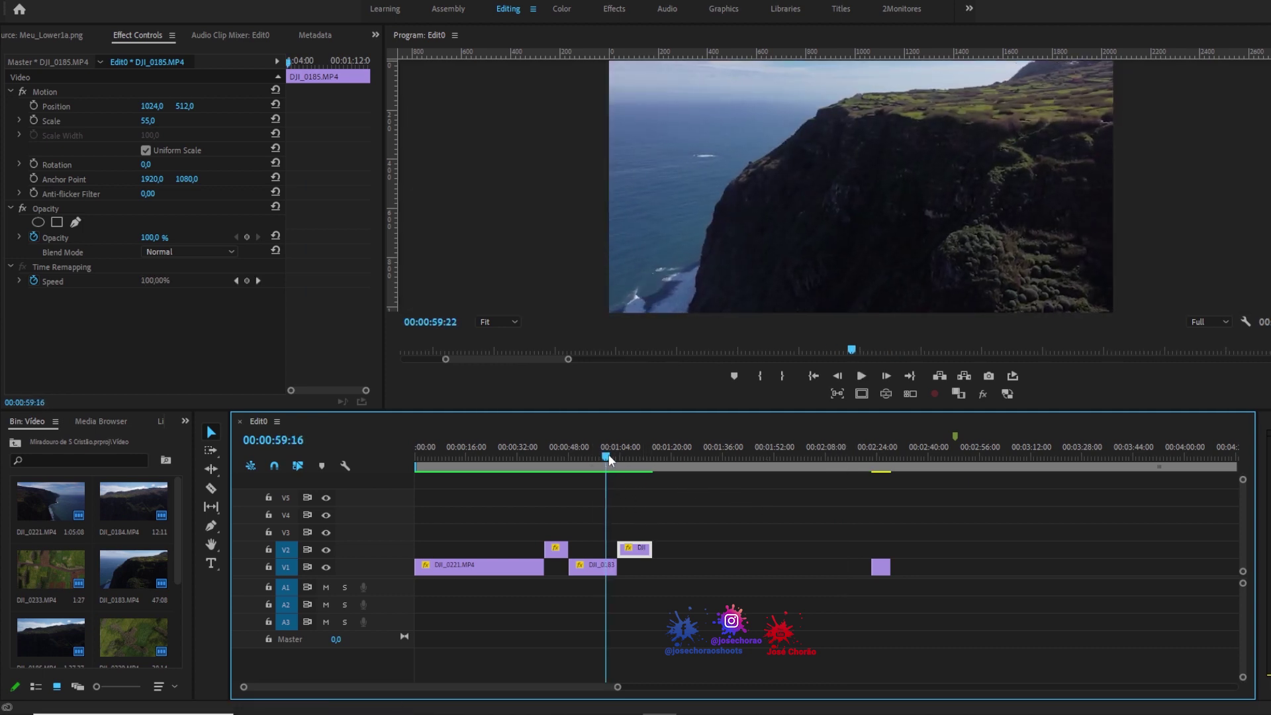
left_click(613, 456)
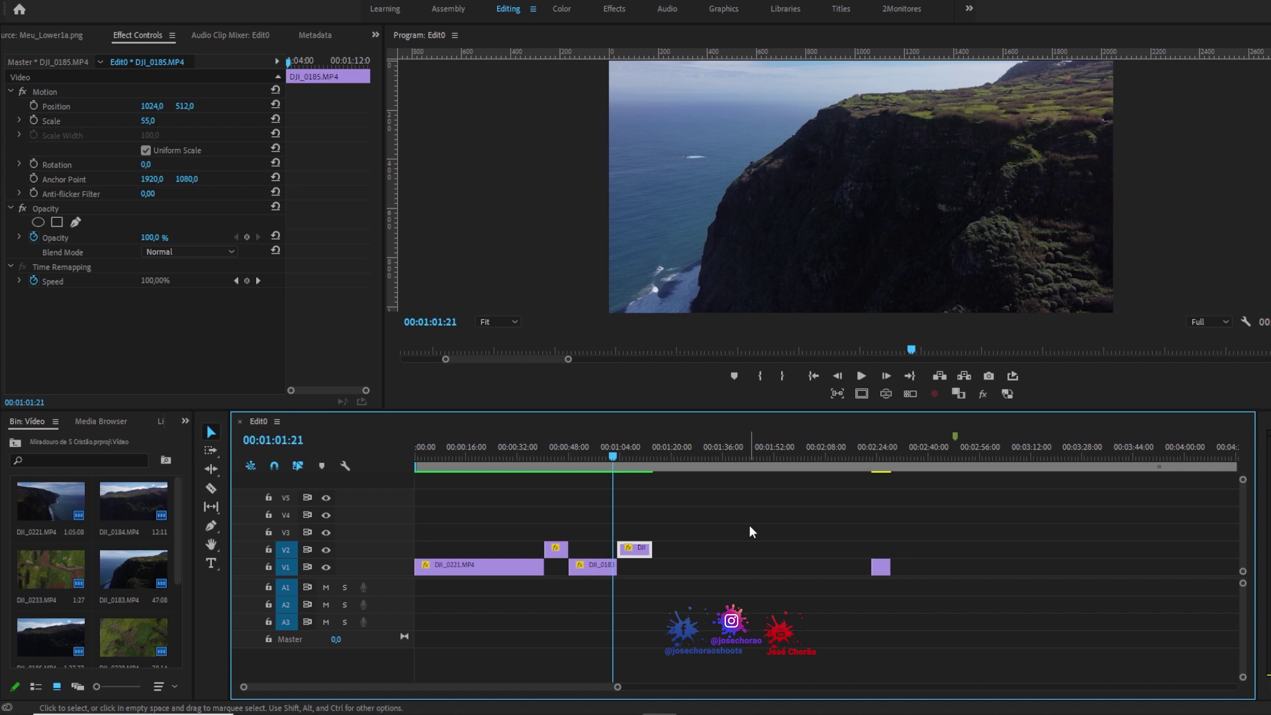
key("space")
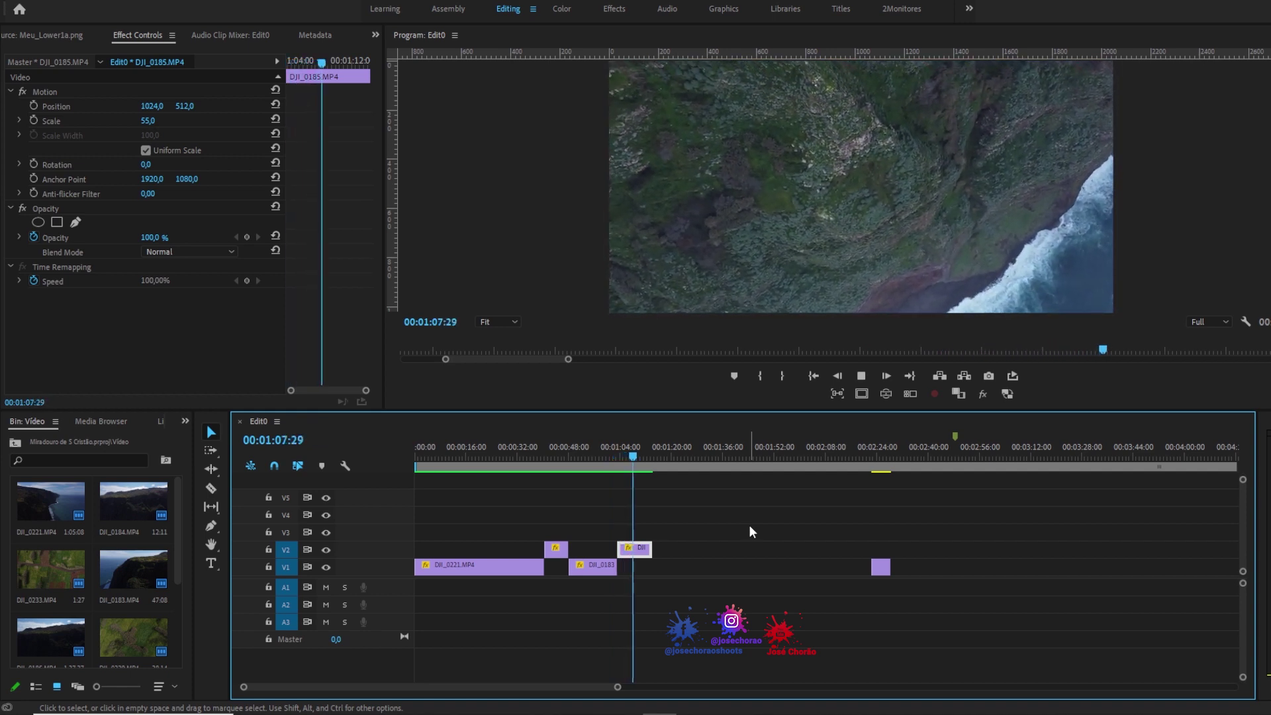
key("space")
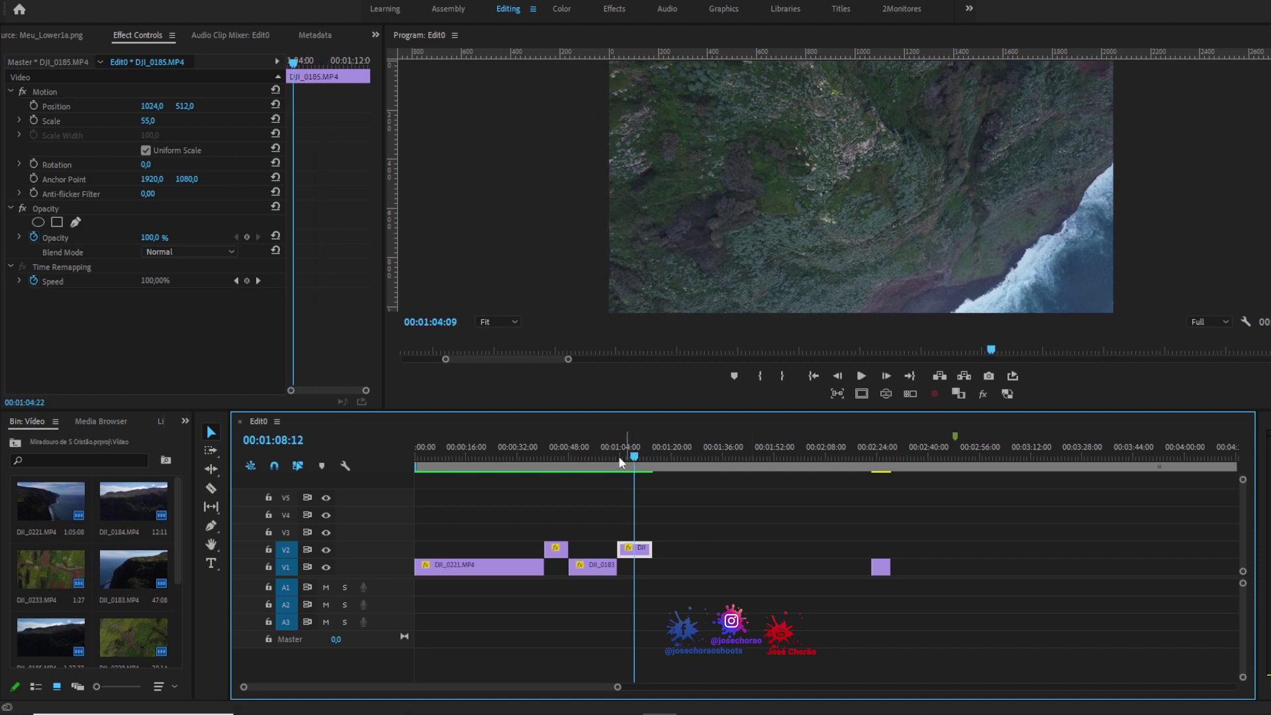
left_click(601, 457)
key("space")
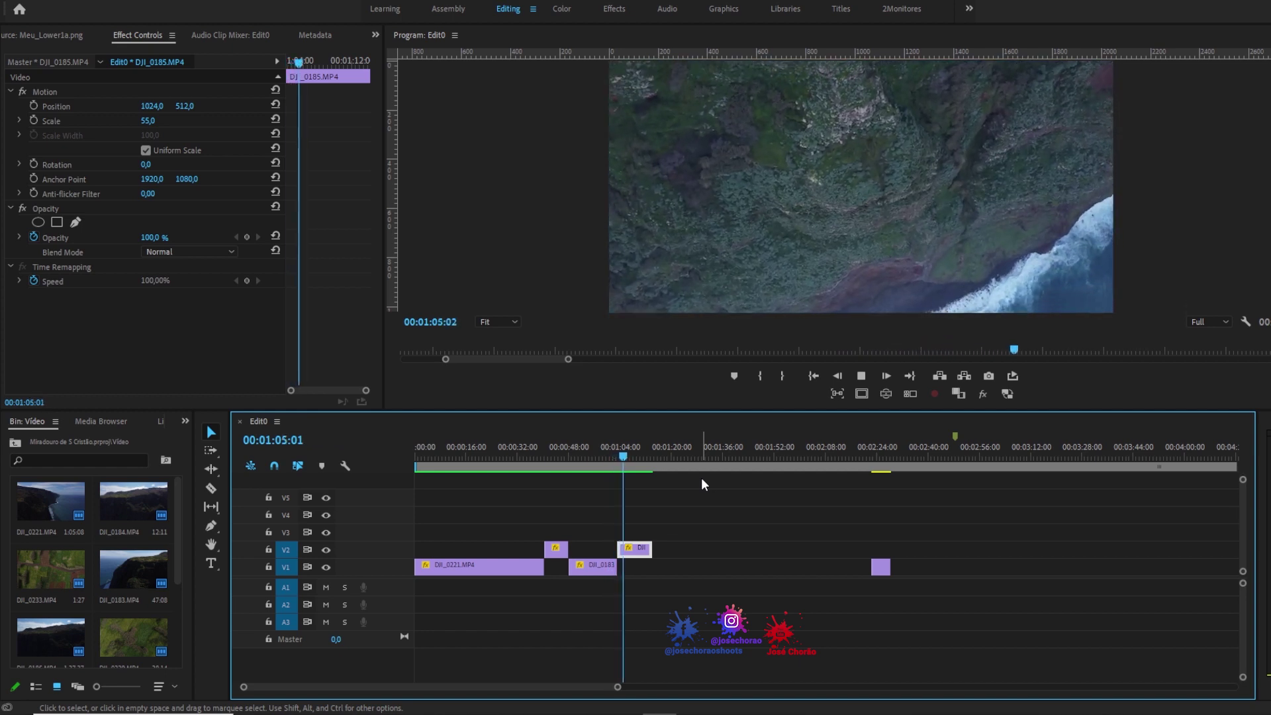
key("space")
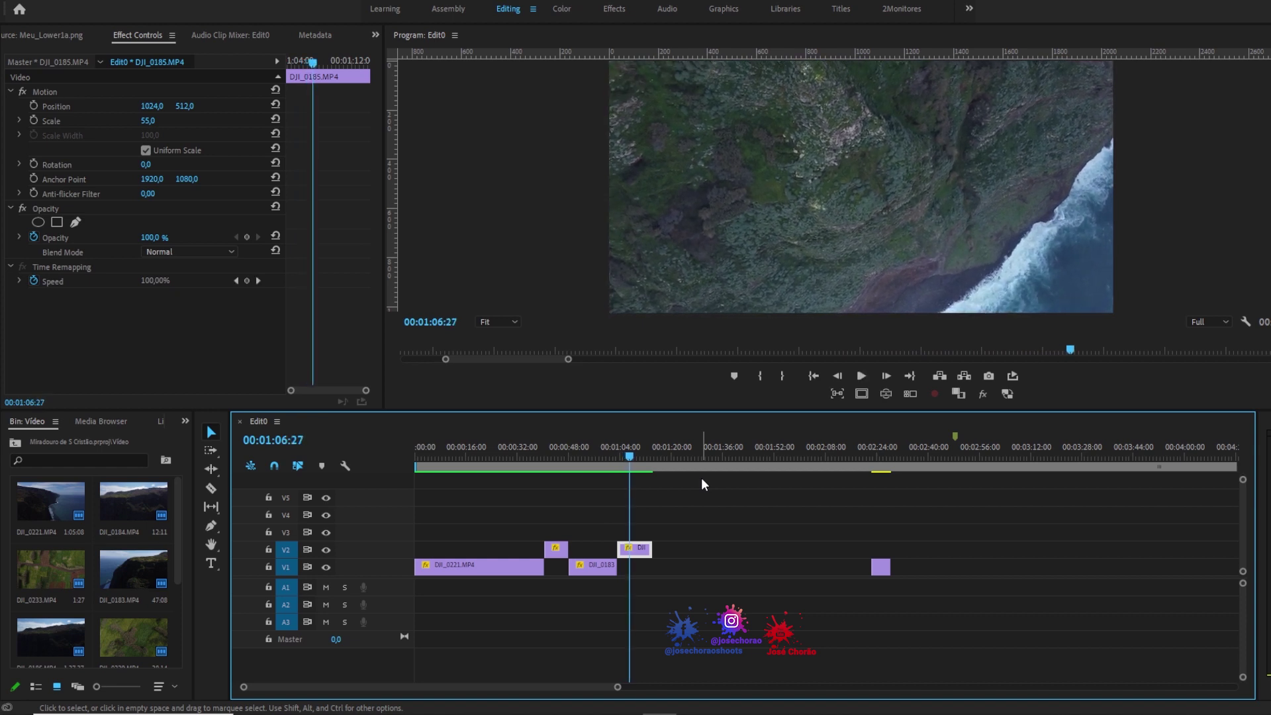
Razor the V2 DJI_0185 clip at 00:01:06:27, shift the tail piece along V2, and review
key("c")
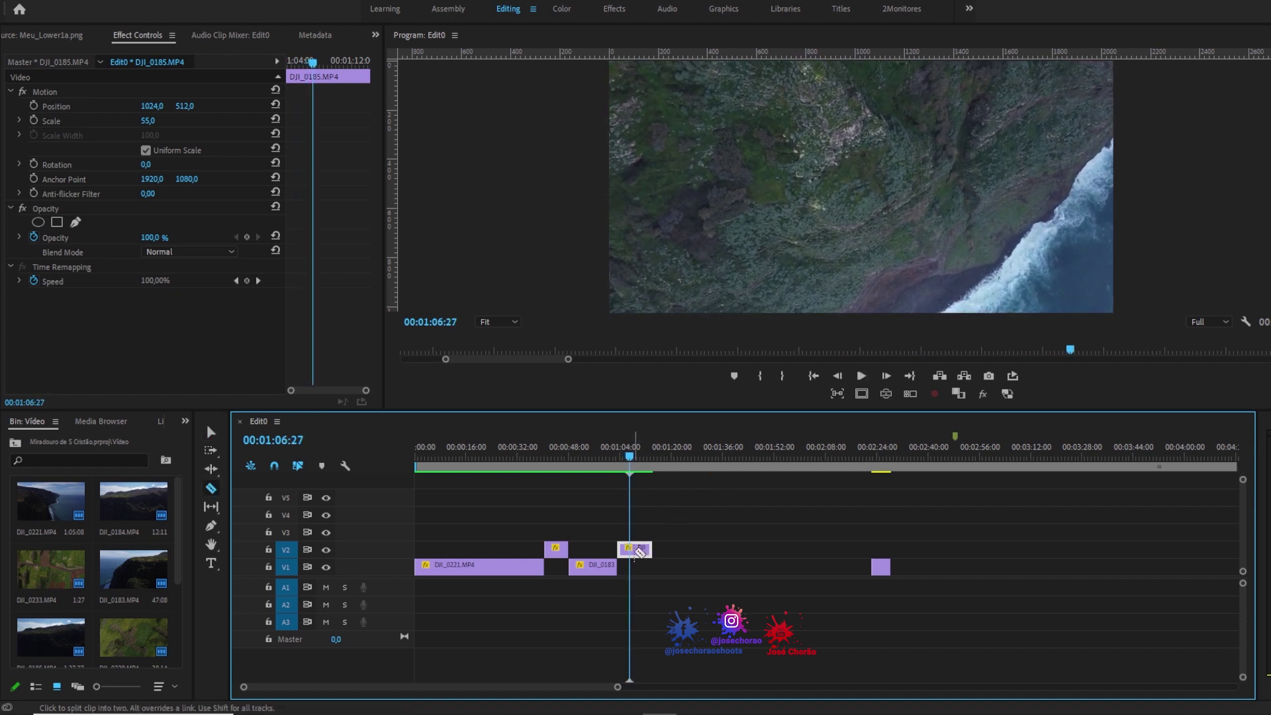
left_click(637, 549)
key("v")
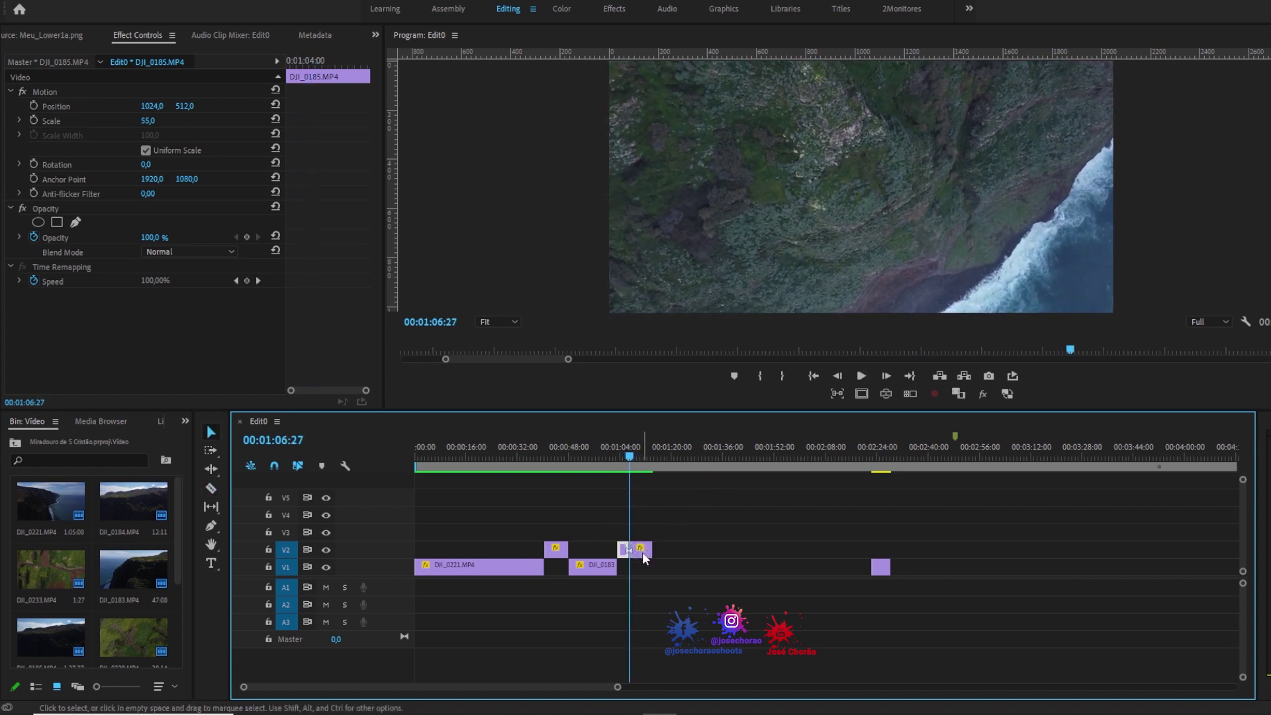
mouse_move(642, 552)
left_mouse_down()
mouse_move(755, 550)
mouse_move(628, 549)
left_mouse_up()
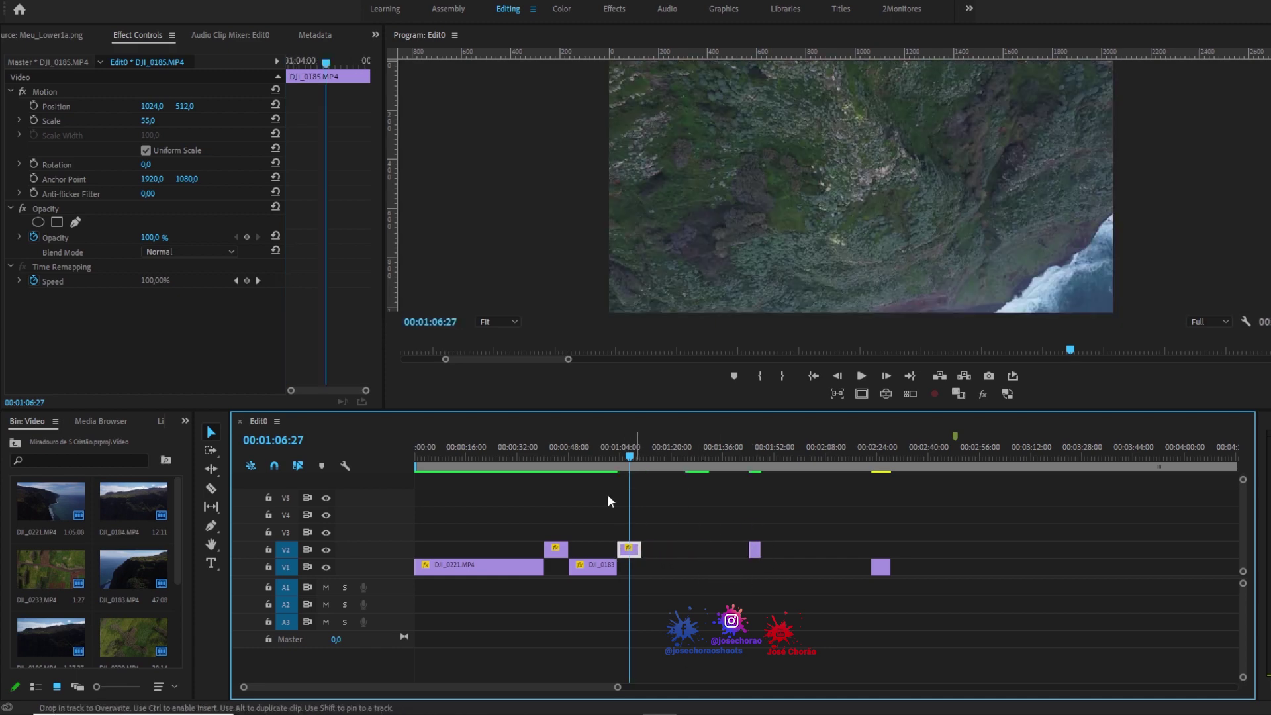
key("Up")
key("space")
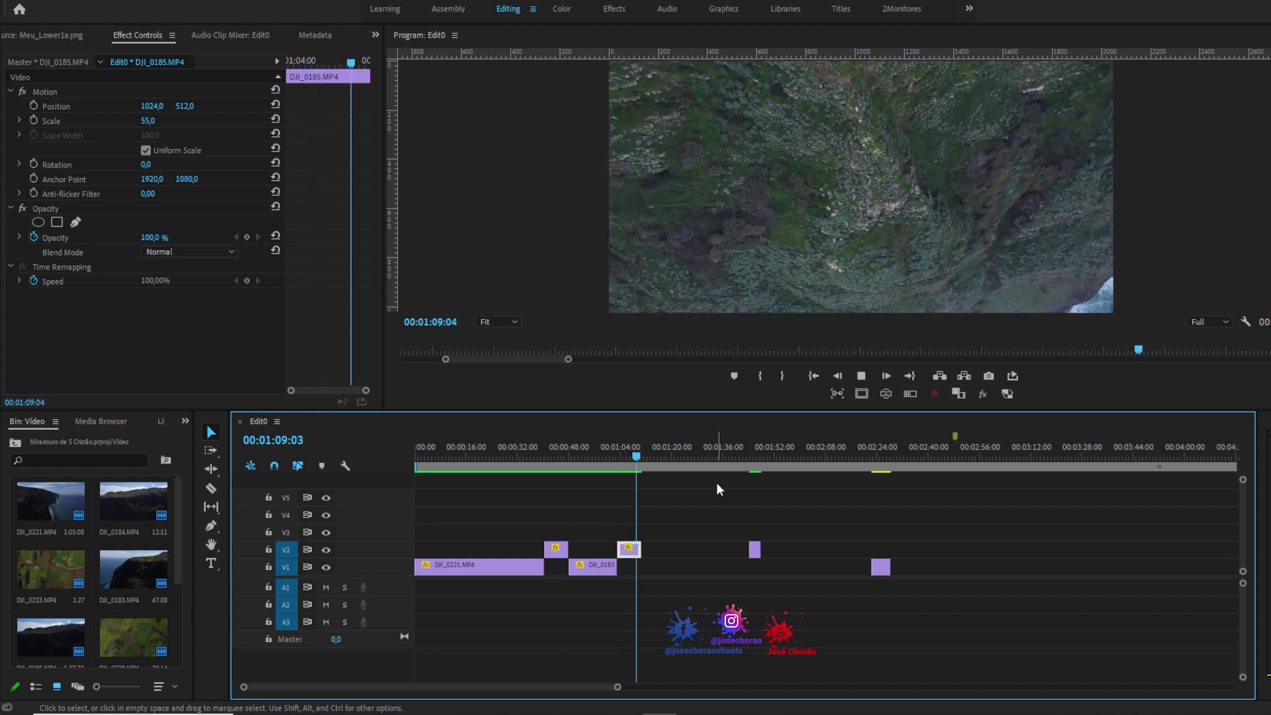
key("space")
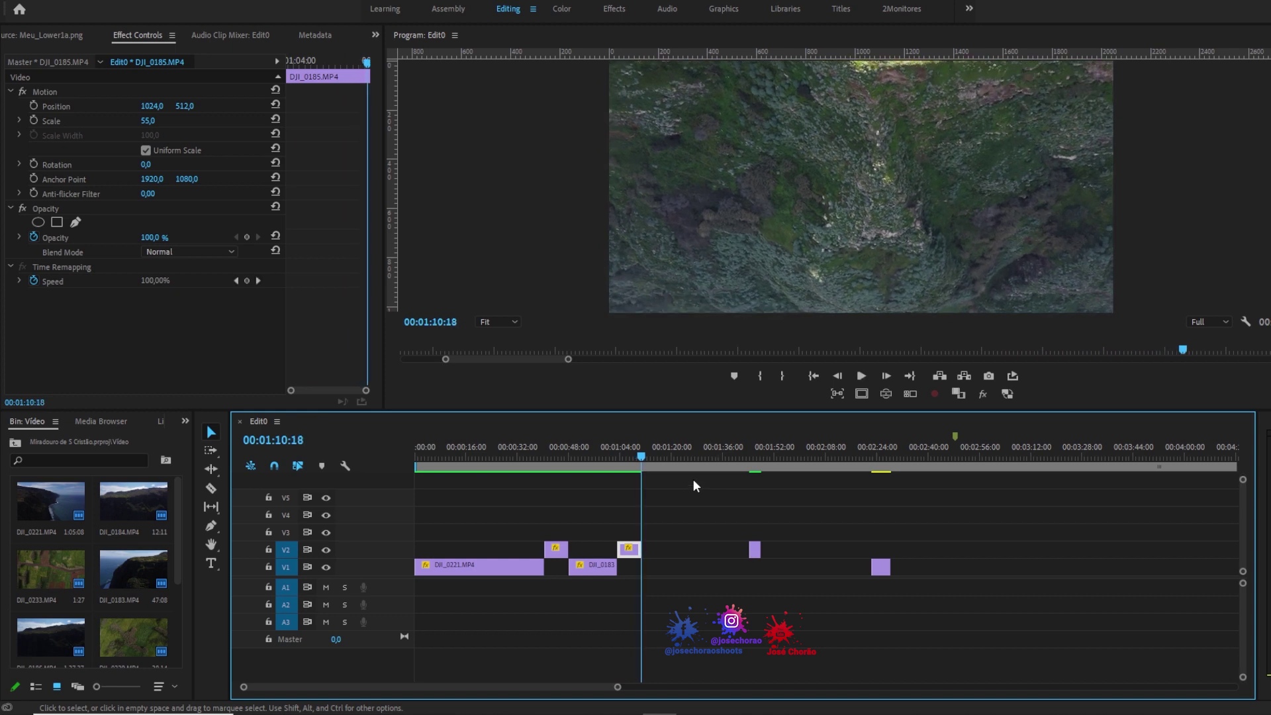
Find 00:01:09:14 frame by frame and razor the short V2 clip again there
left_click(640, 458)
left_click_drag(639, 458, 634, 463)
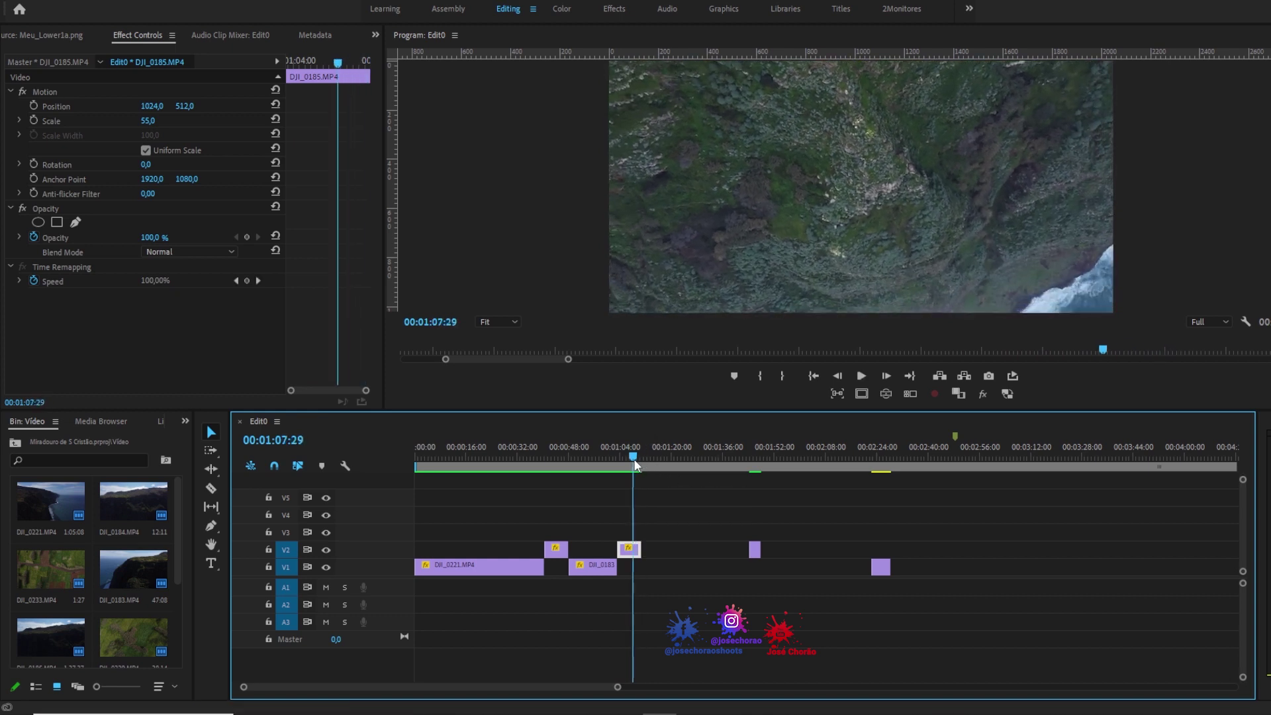
key("space")
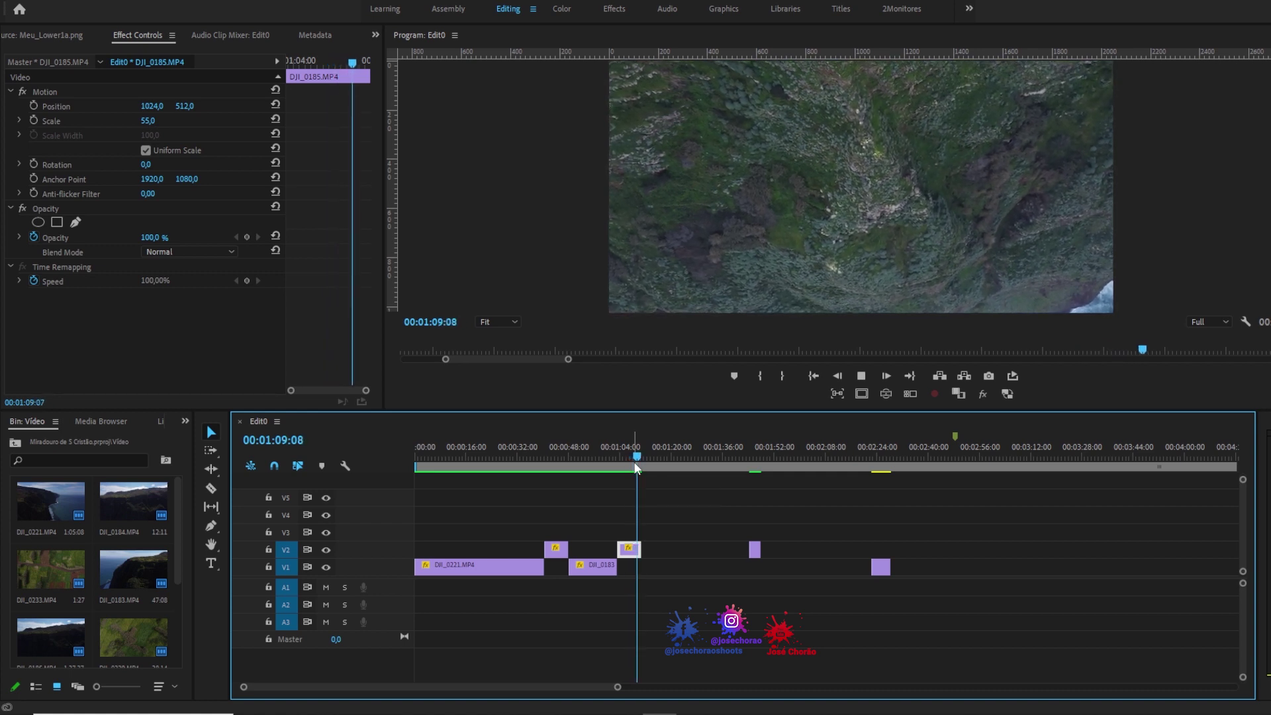
key("space")
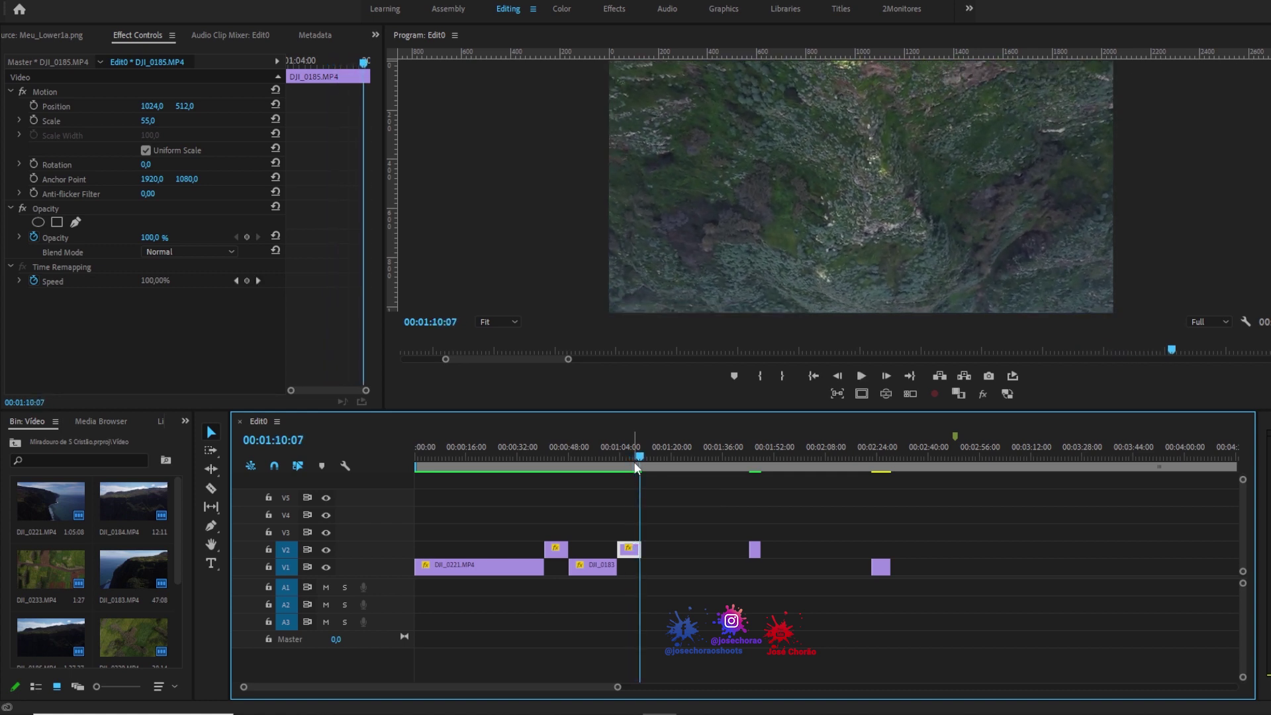
key("Left")
key("Left")
key("Left")
key("Left")
key("Left")
key("Left")
key("Left")
key("Left")
key("Left")
key("Left")
key("Left")
key("Left")
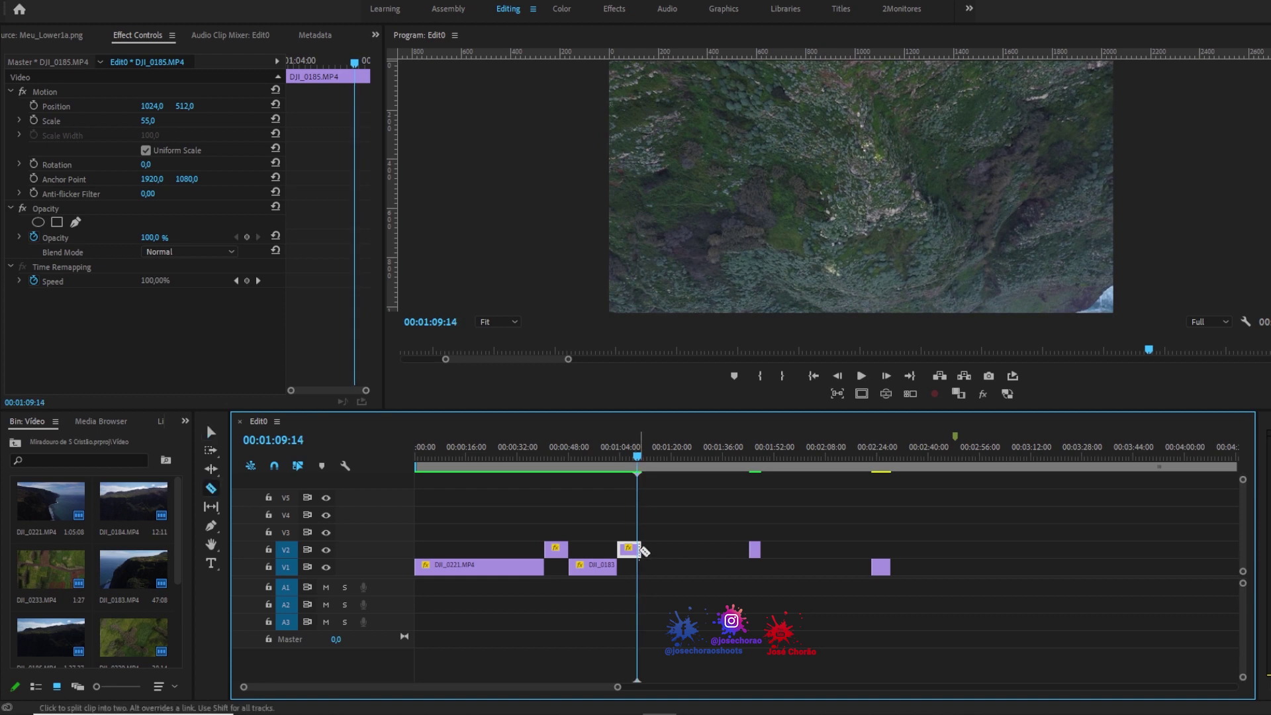
left_click(641, 549)
key("v")
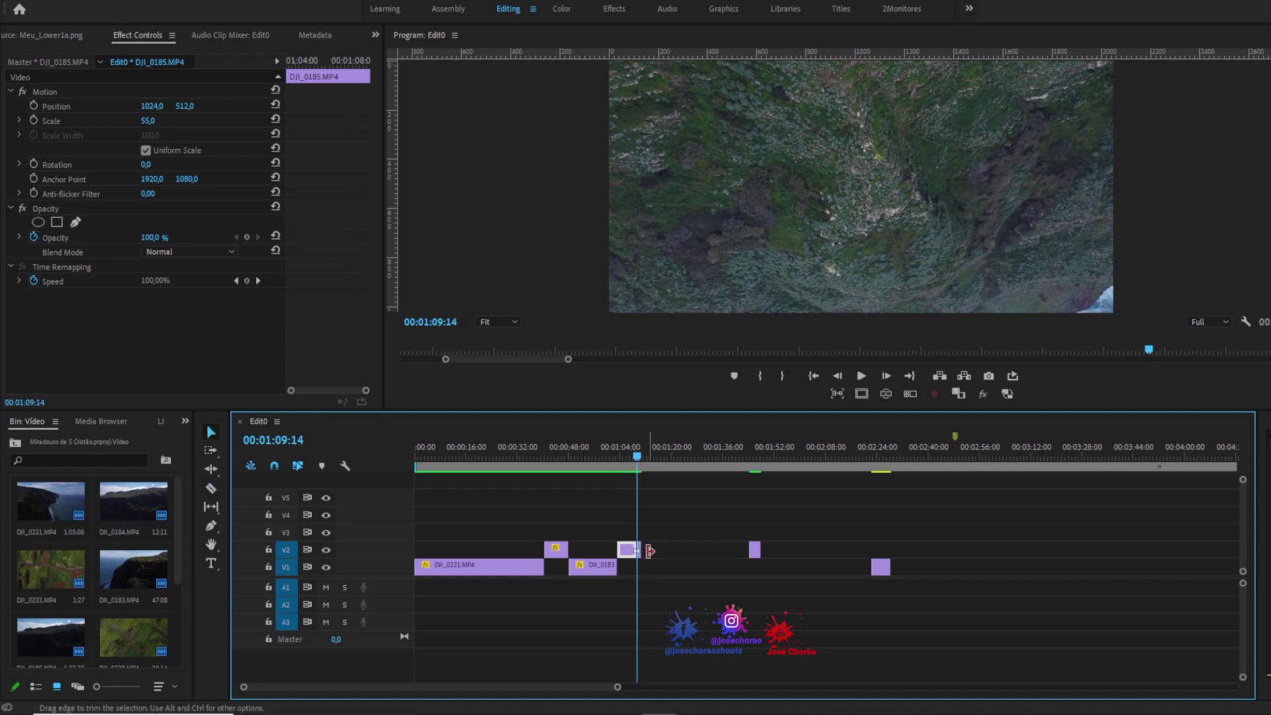
left_click(641, 554)
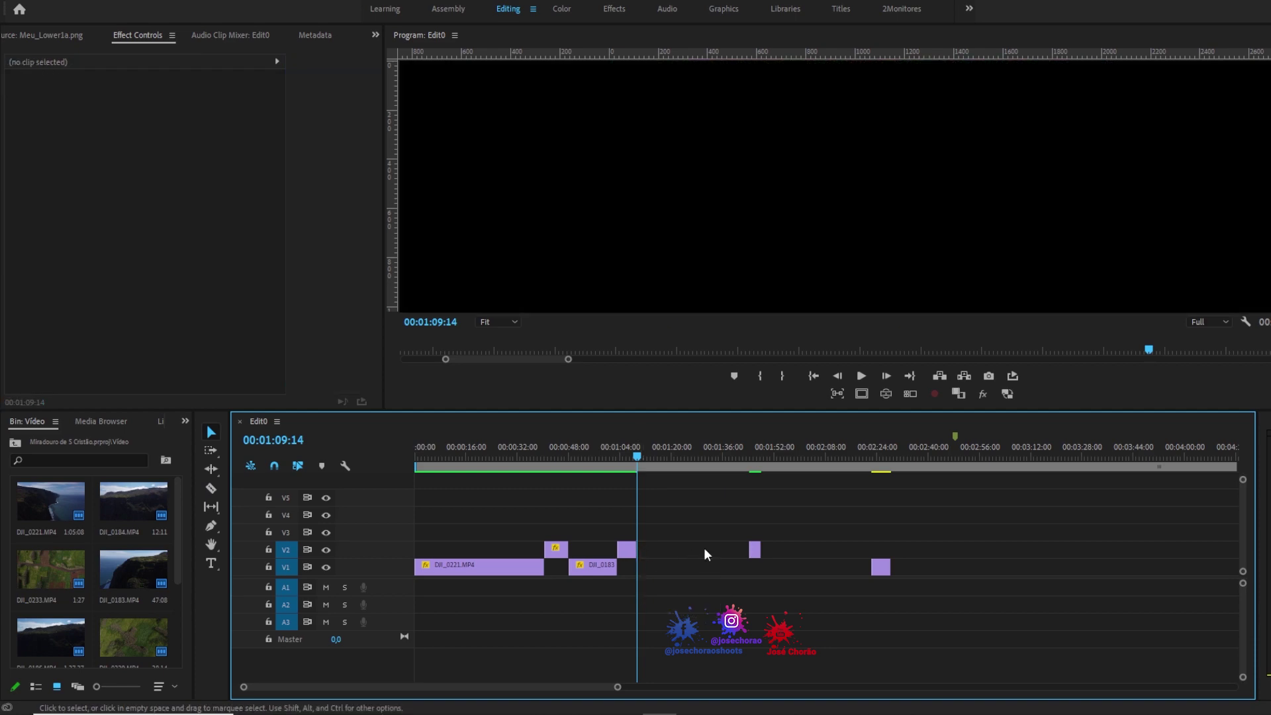
Slide the DJI_0185 piece on V1 from about 00:02:22 back to near 00:01:05 and play the section
left_click(756, 463)
left_click_drag(756, 463, 889, 466)
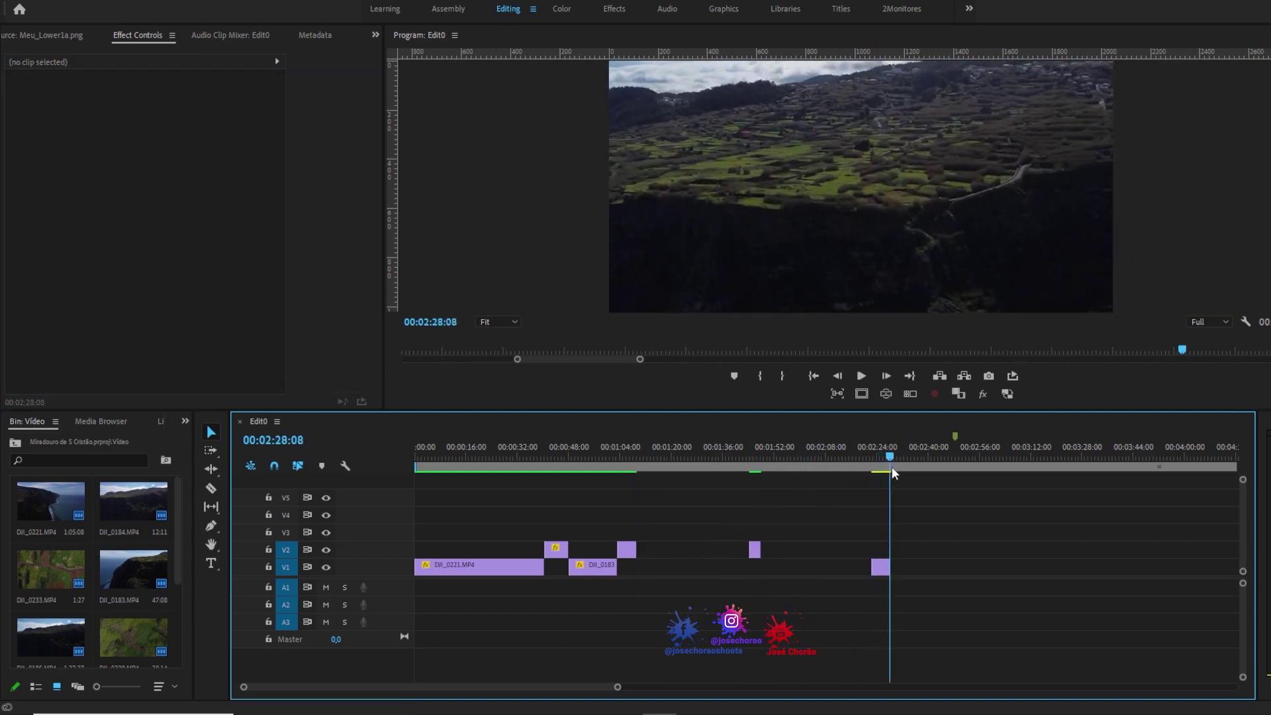
left_click_drag(879, 568, 648, 564)
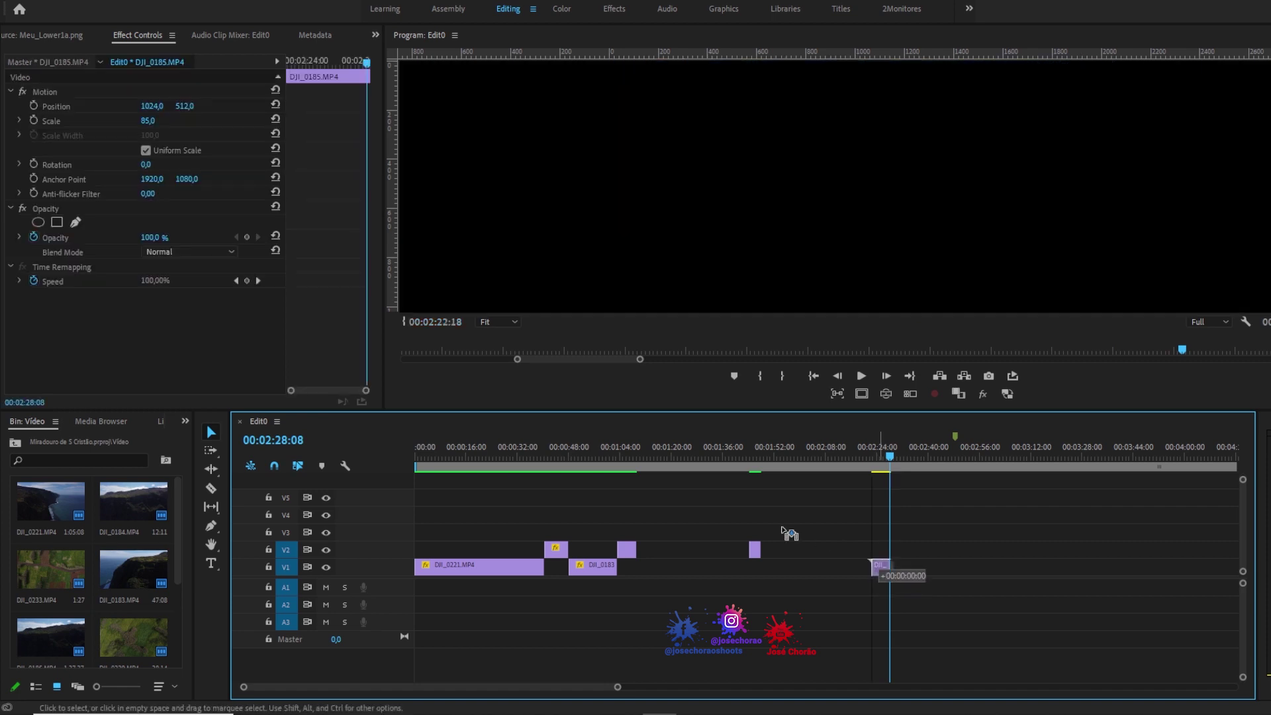
left_click(627, 460)
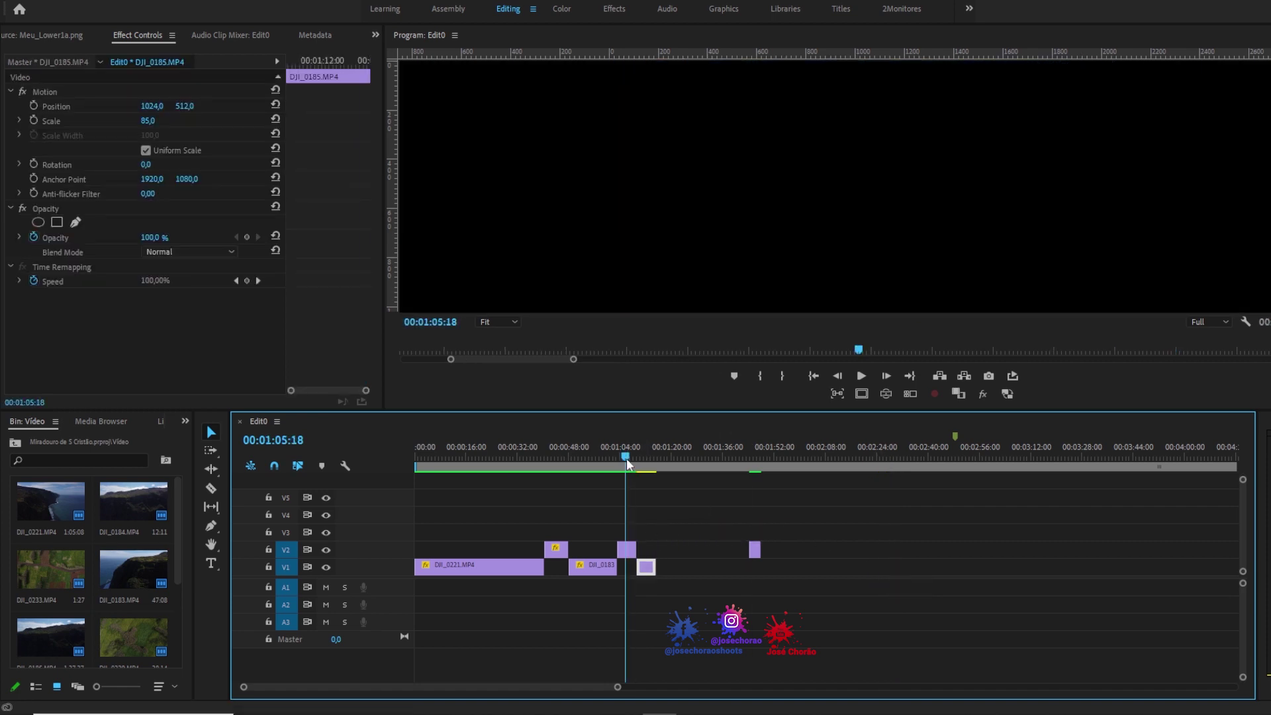
key("space")
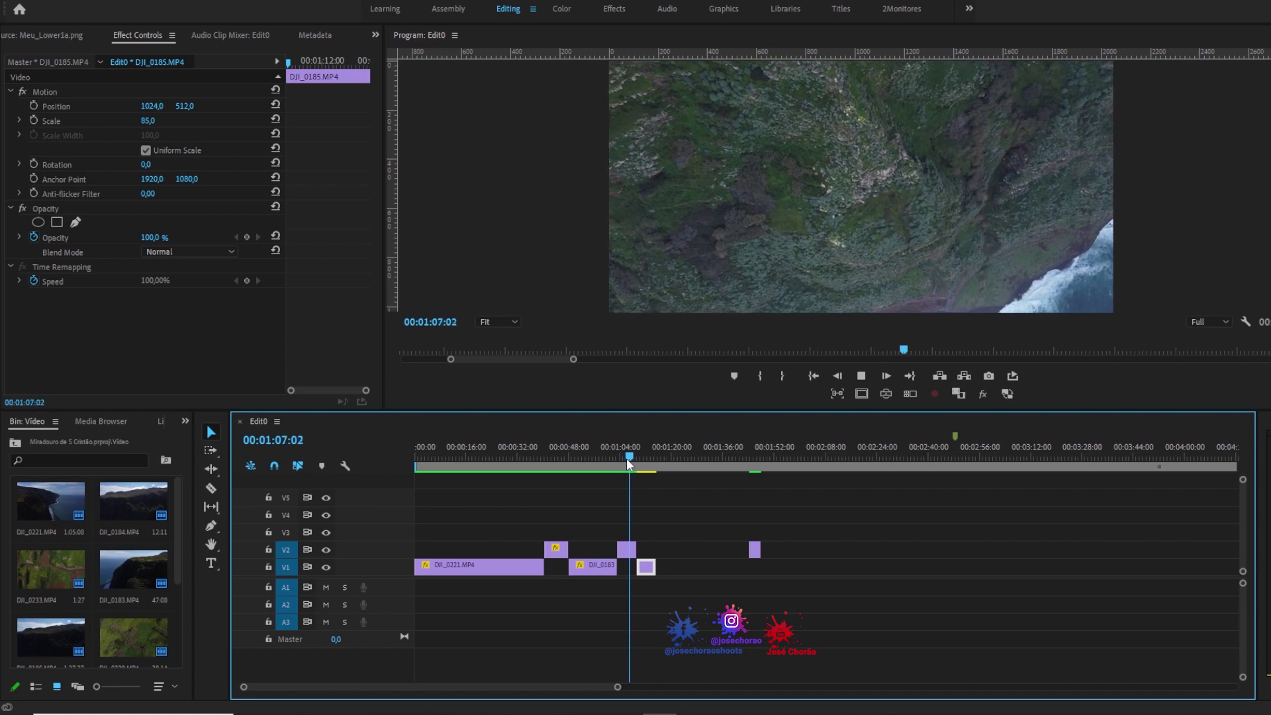